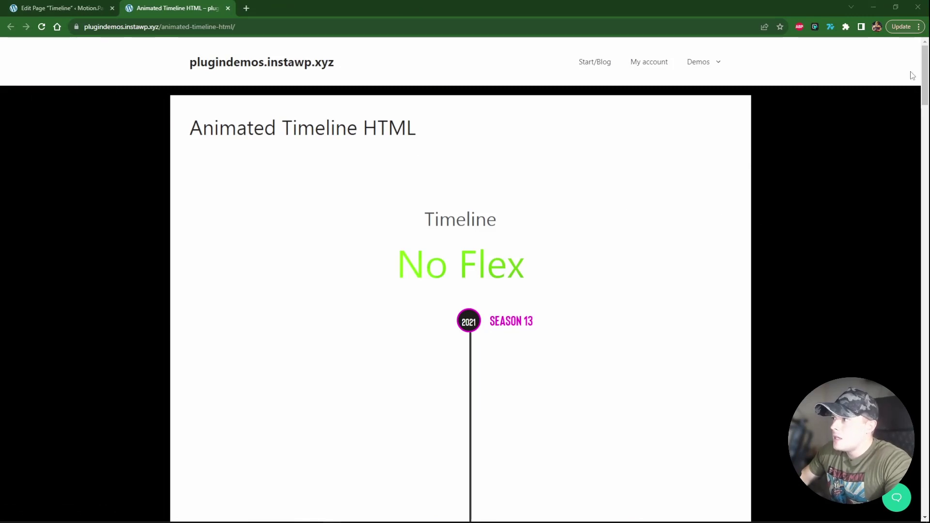
Scroll through the animated timeline demo, then open the empty Timeline page in the Oxygen builder.
{"action": "left_click_drag", "start_coordinate": [926, 77], "coordinate": [921, 367]}
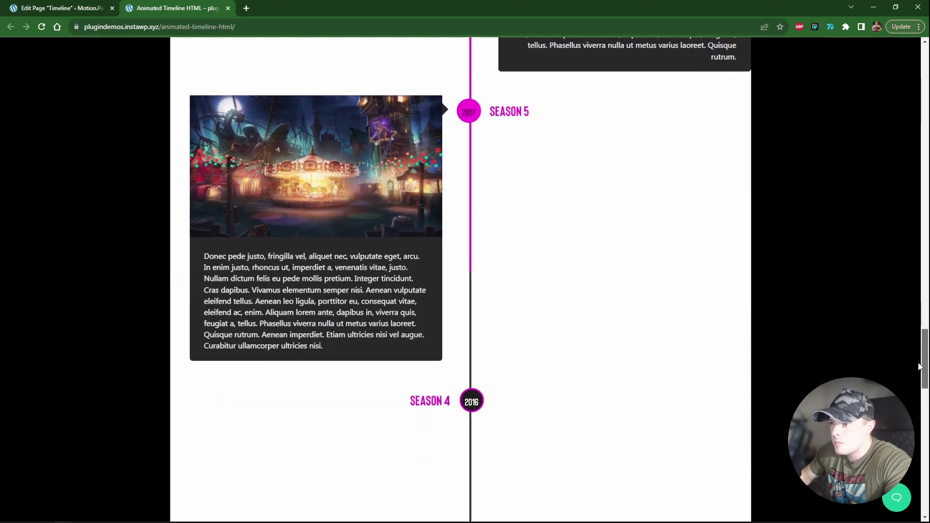
{"action": "key", "text": "ctrl+1"}
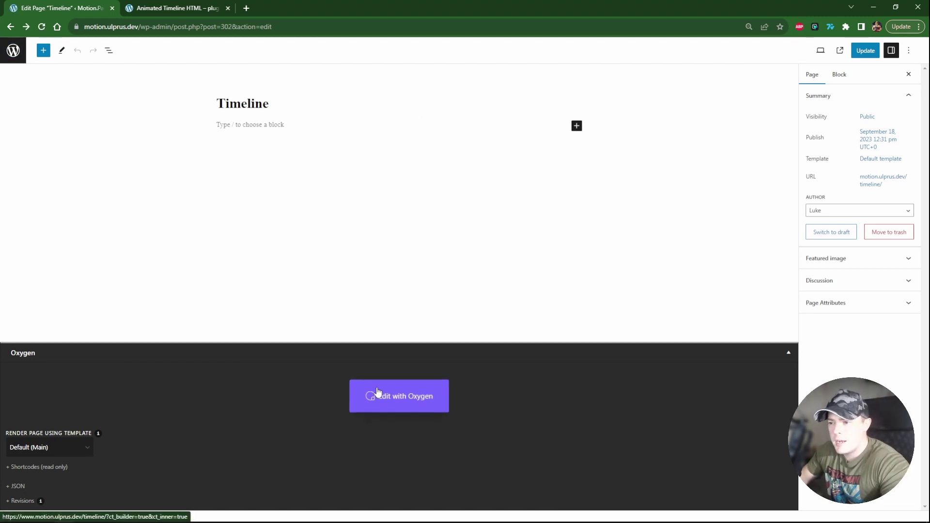
{"action": "left_click", "coordinate": [405, 397]}
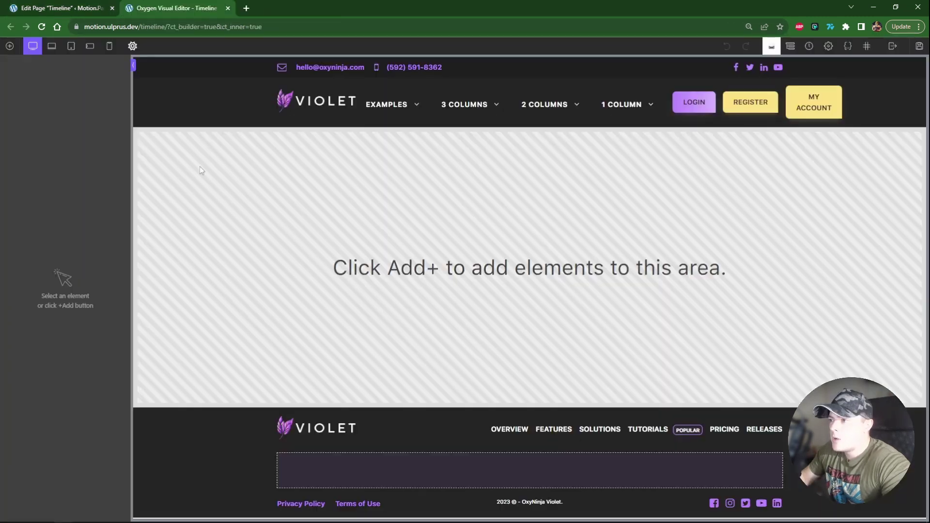
Open the Atomic design set from the Add panel's Library > Design Sets.
{"action": "left_click", "coordinate": [9, 46]}
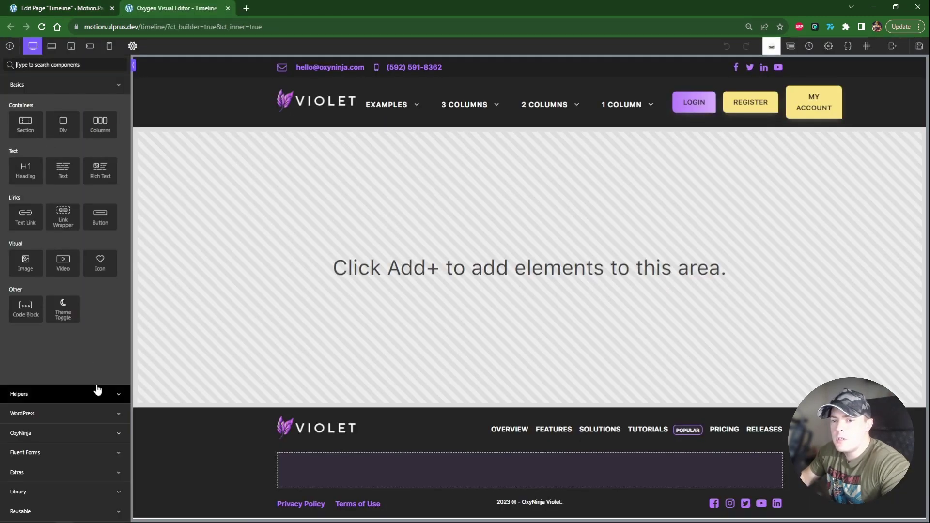
{"action": "left_click", "coordinate": [48, 489]}
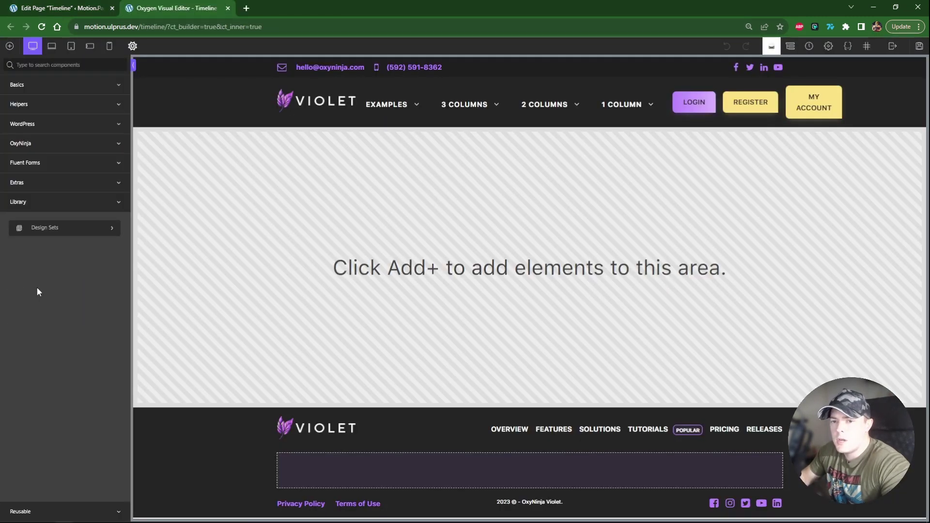
{"action": "left_click", "coordinate": [53, 233]}
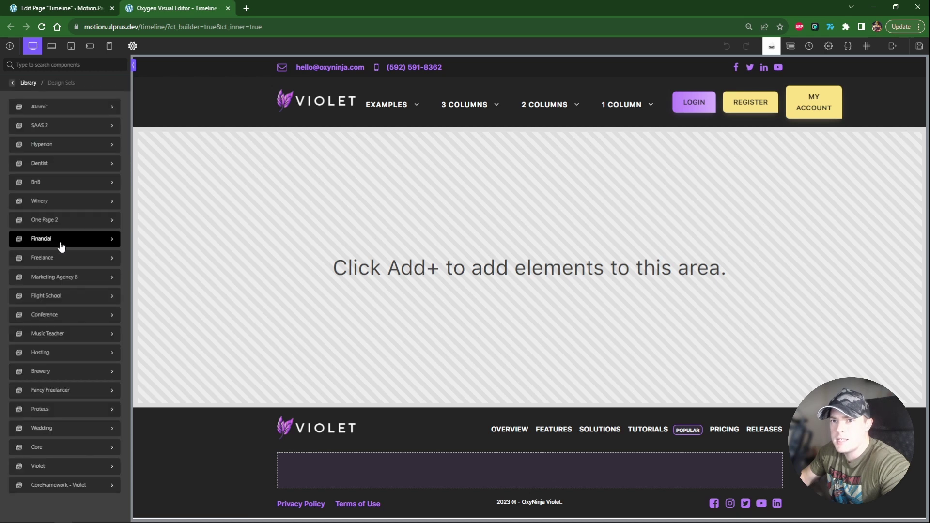
{"action": "left_click", "coordinate": [56, 112]}
Browse the Atomic categories, then show Content and scroll down to the Timeline block.
{"action": "left_click", "coordinate": [60, 109]}
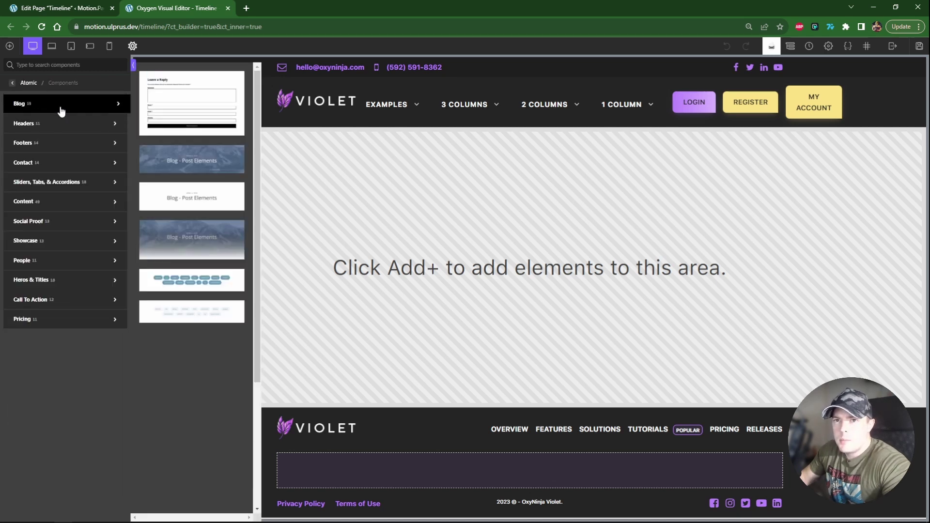
{"action": "left_click", "coordinate": [70, 127]}
{"action": "left_click", "coordinate": [71, 144]}
{"action": "left_click", "coordinate": [69, 280]}
{"action": "left_click", "coordinate": [69, 299]}
{"action": "left_click", "coordinate": [50, 201]}
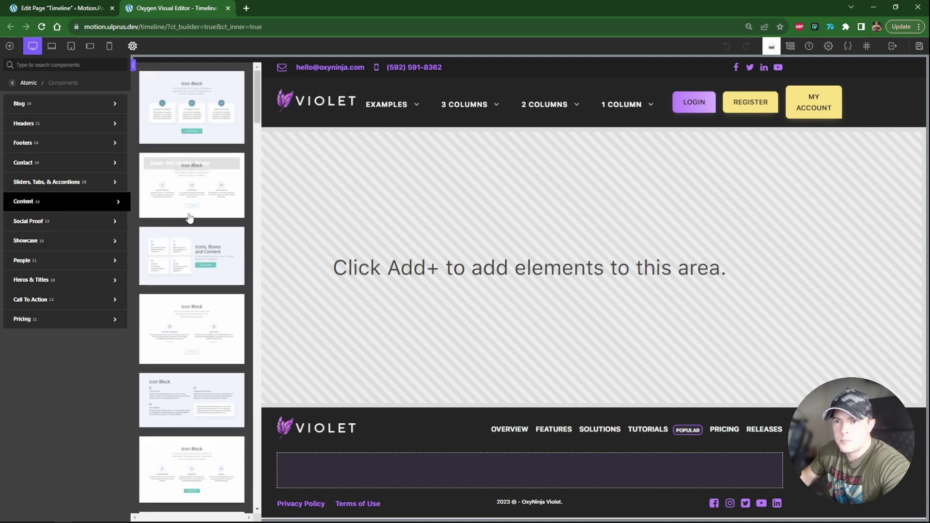
{"action": "scroll", "coordinate": [194, 223], "scroll_direction": "down", "scroll_amount": 5}
{"action": "scroll", "coordinate": [194, 223], "scroll_direction": "down", "scroll_amount": 5}
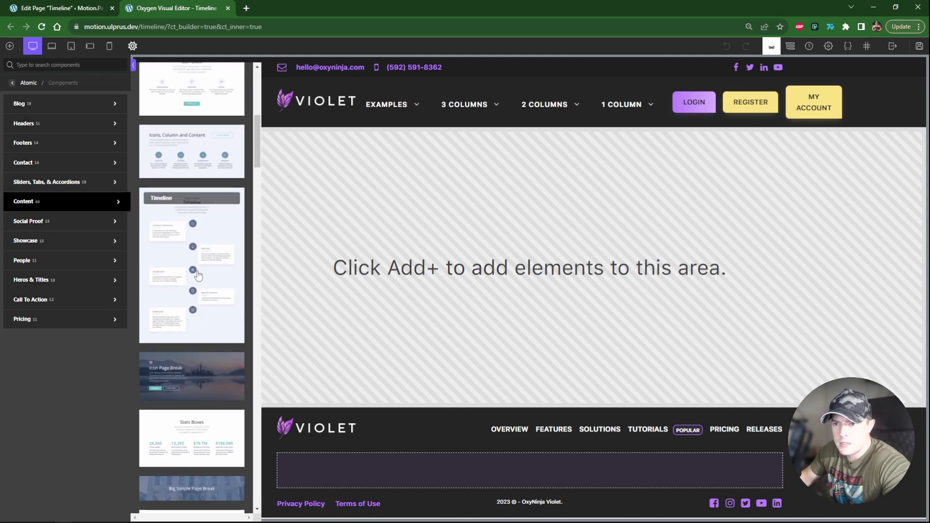
Insert the Atomic Timeline section and expand the first row's Columns (#6) in Structure.
{"action": "left_click", "coordinate": [172, 230]}
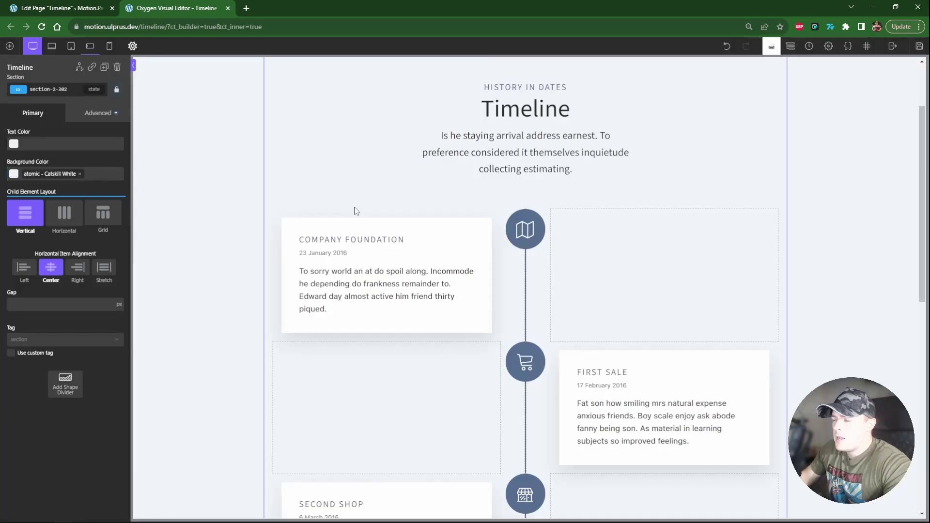
{"action": "left_click", "coordinate": [791, 46]}
{"action": "left_click", "coordinate": [806, 110]}
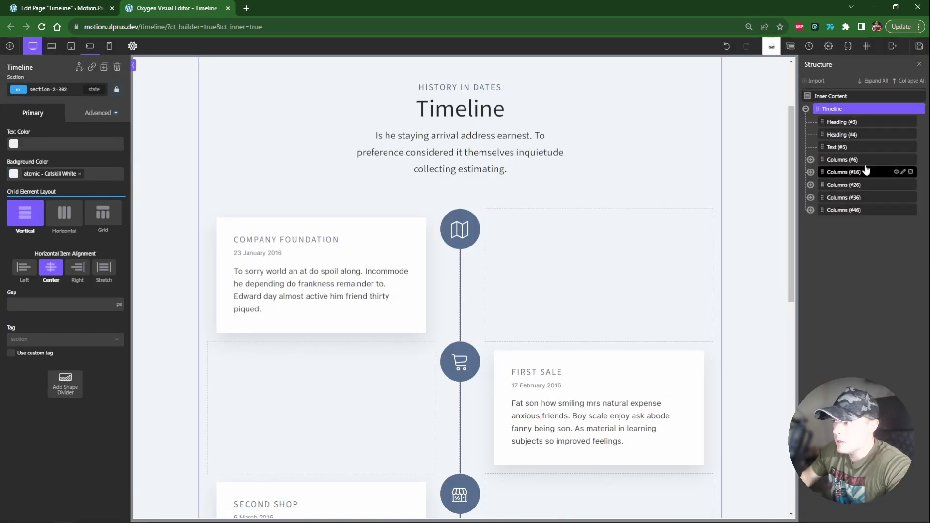
{"action": "left_click", "coordinate": [836, 164]}
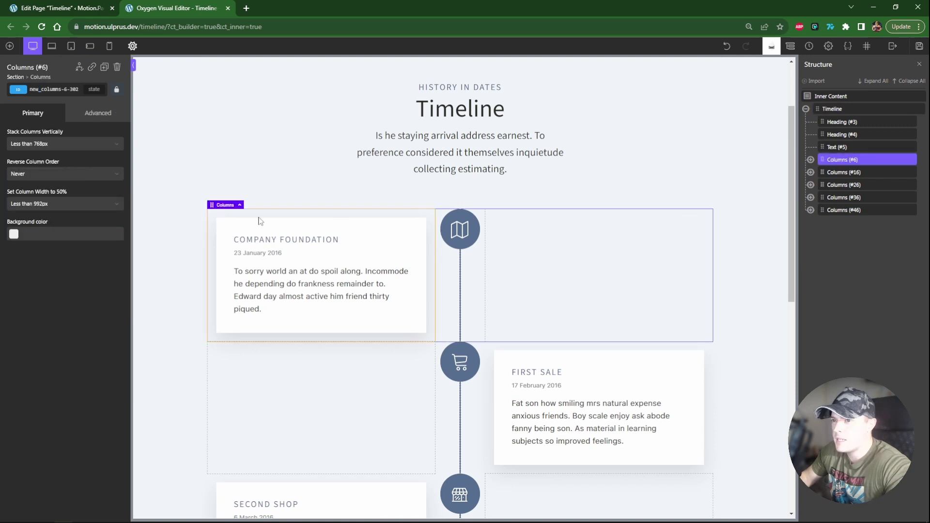
{"action": "left_click", "coordinate": [811, 159]}
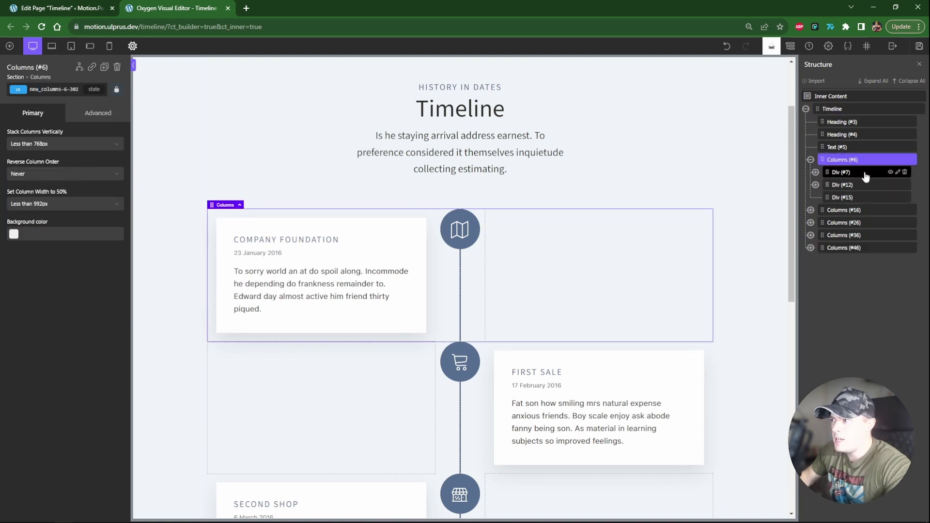
Set the left column Div (#7) width to 45% on its own ID.
{"action": "left_click", "coordinate": [843, 172]}
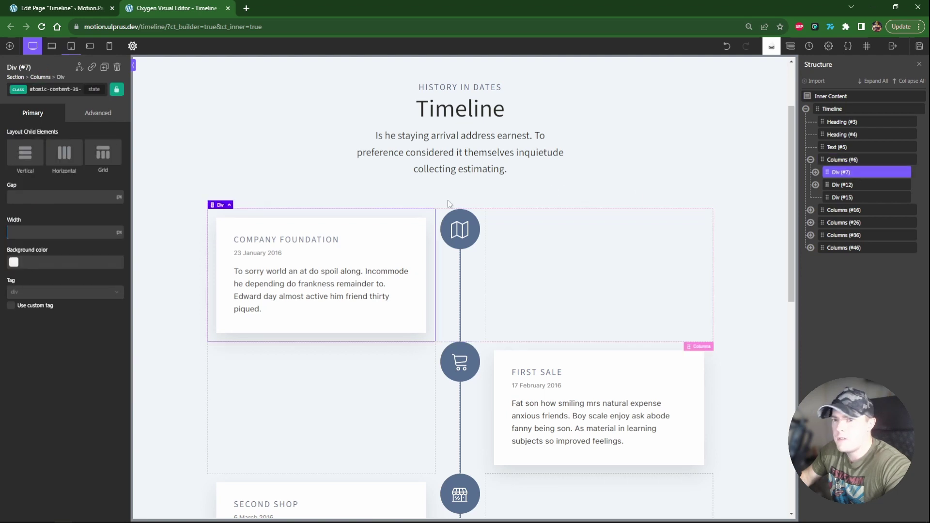
{"action": "left_click", "coordinate": [54, 92]}
{"action": "left_click", "coordinate": [55, 123]}
{"action": "left_click", "coordinate": [67, 343]}
{"action": "type", "text": "45%"}
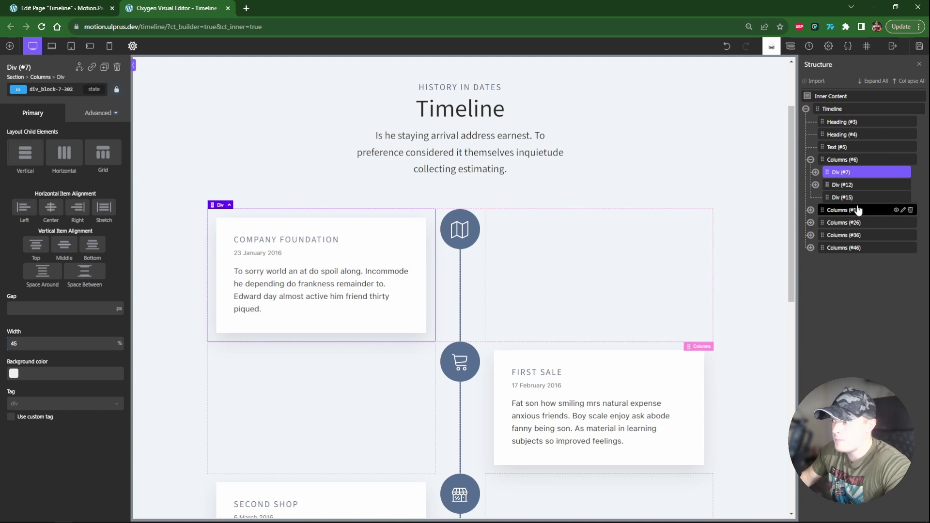
Style middle column Div (#12) by its ID, then select the right column and Company Foundation card.
{"action": "left_click", "coordinate": [845, 185]}
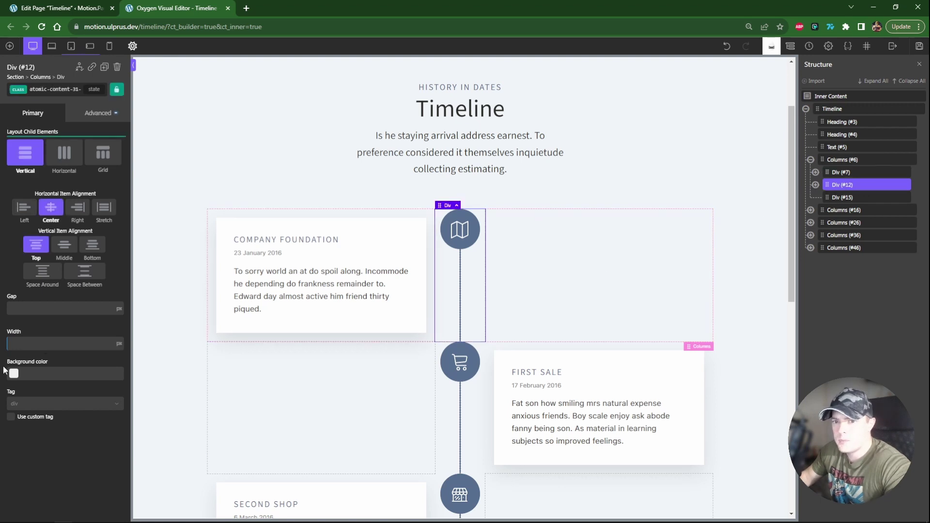
{"action": "left_click", "coordinate": [54, 89]}
{"action": "left_click", "coordinate": [65, 133]}
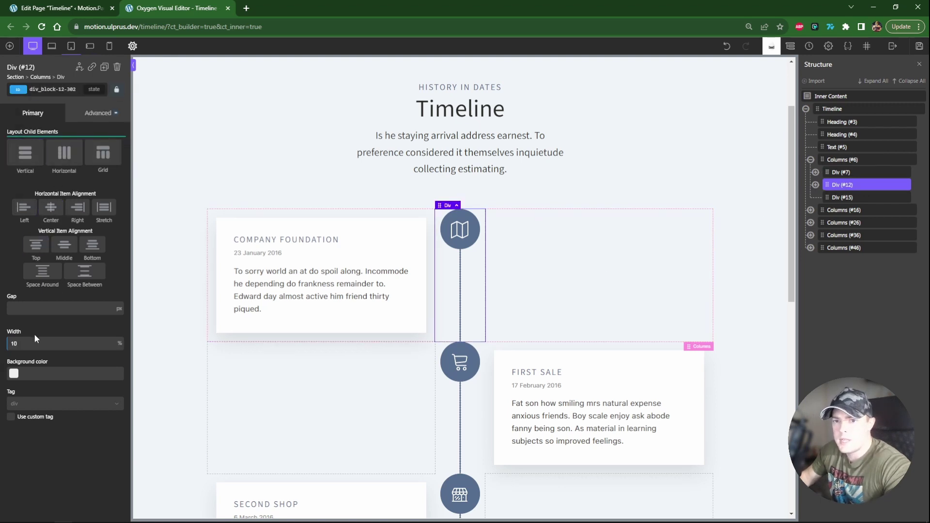
{"action": "left_click", "coordinate": [836, 198]}
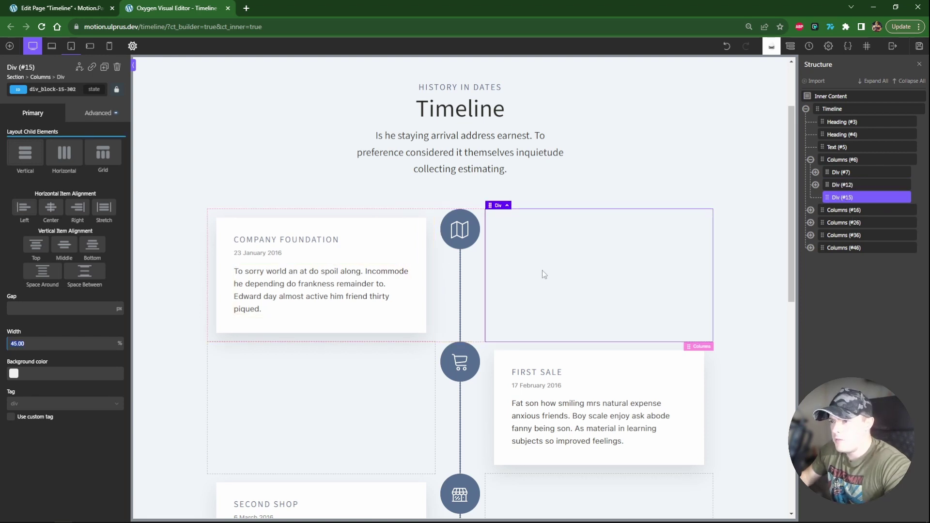
{"action": "left_click", "coordinate": [398, 220]}
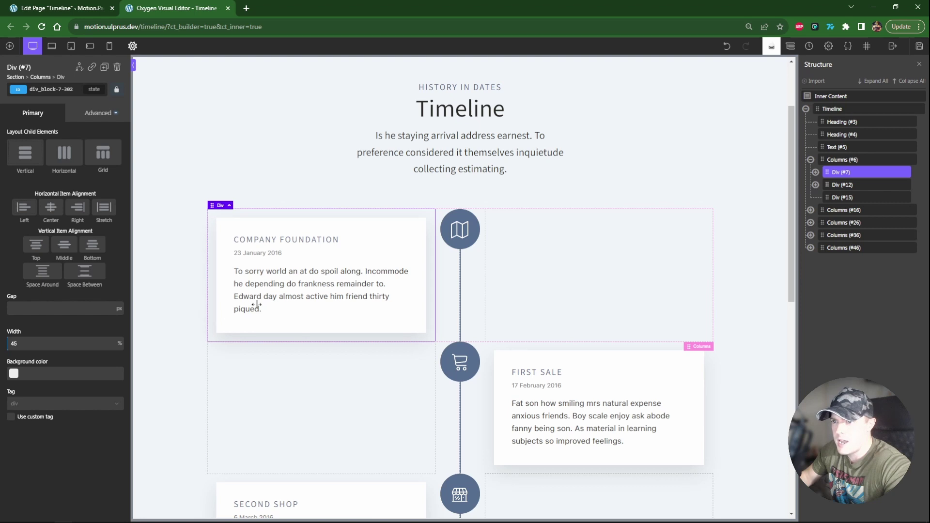
{"action": "left_click", "coordinate": [383, 240]}
Inspect the selectors of the Company Foundation card and the middle column's shared class.
{"action": "left_click", "coordinate": [55, 89]}
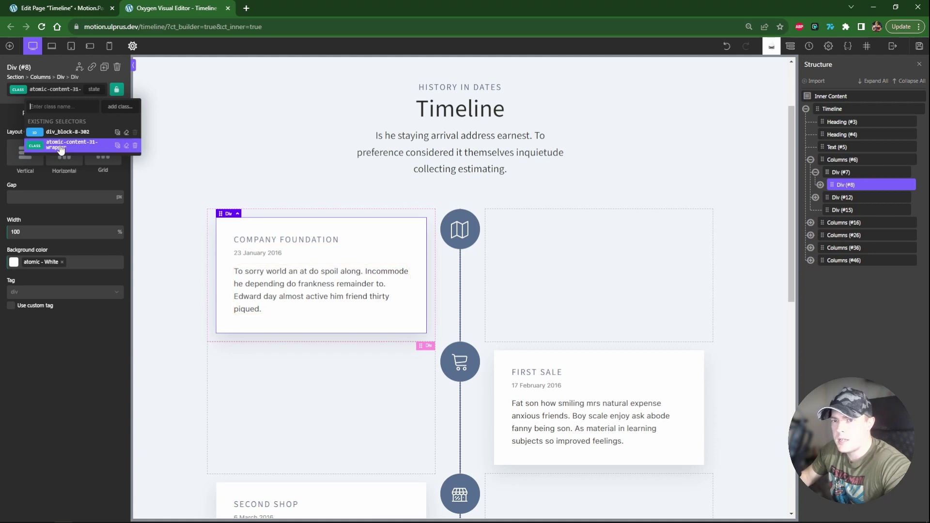
{"action": "left_click", "coordinate": [474, 282]}
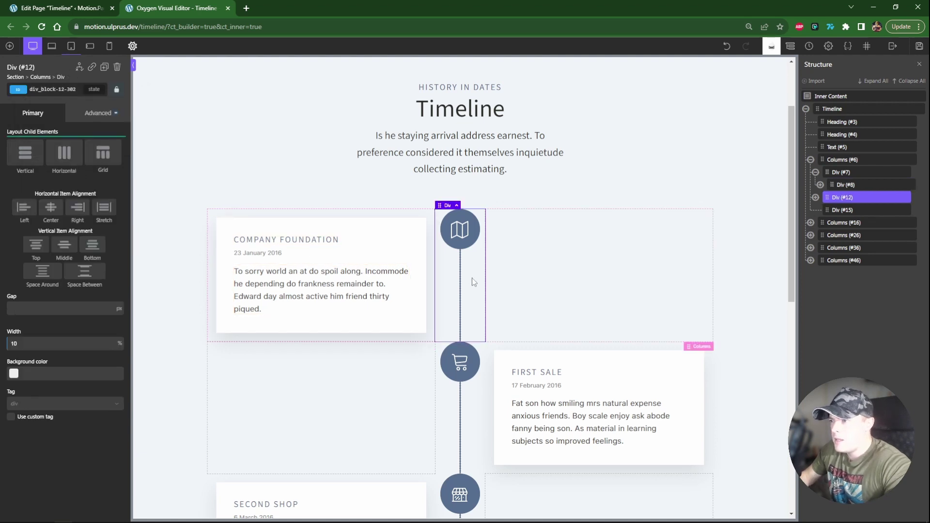
{"action": "left_click", "coordinate": [52, 89]}
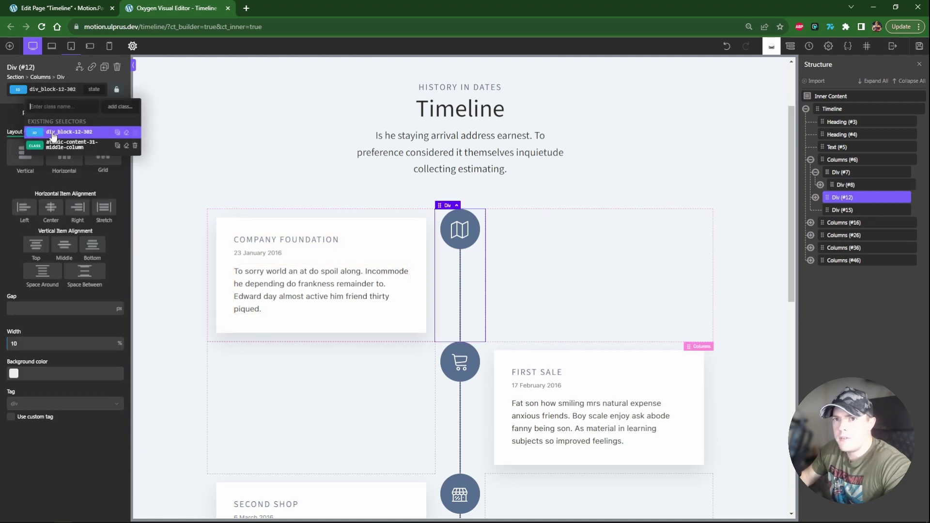
{"action": "left_click", "coordinate": [63, 146]}
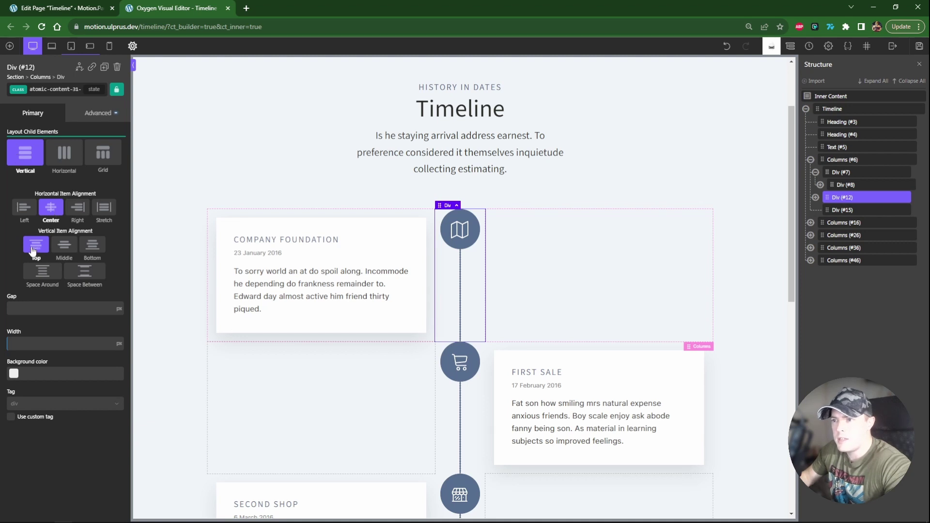
Expand Div (#12) and select its map icon (#13) and connecting line Div (#14).
{"action": "left_click", "coordinate": [816, 197]}
{"action": "left_click", "coordinate": [849, 212]}
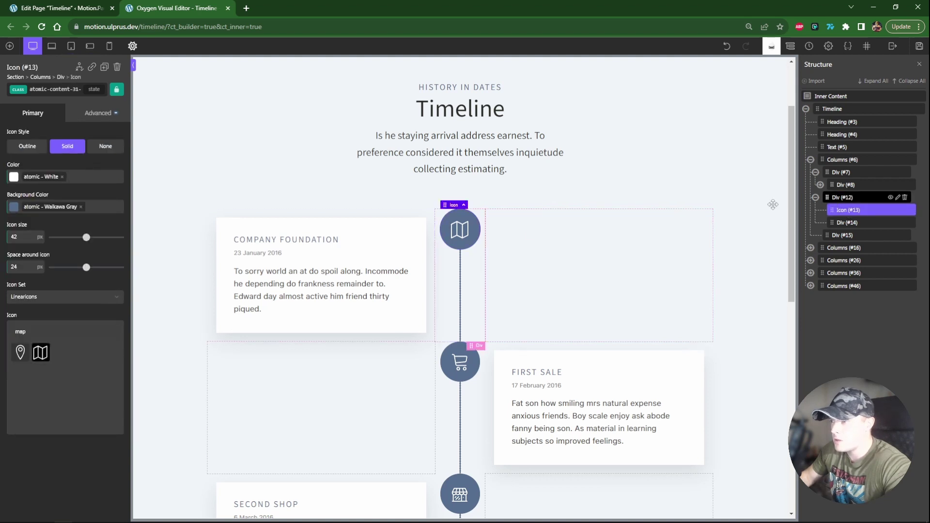
{"action": "left_click", "coordinate": [846, 197]}
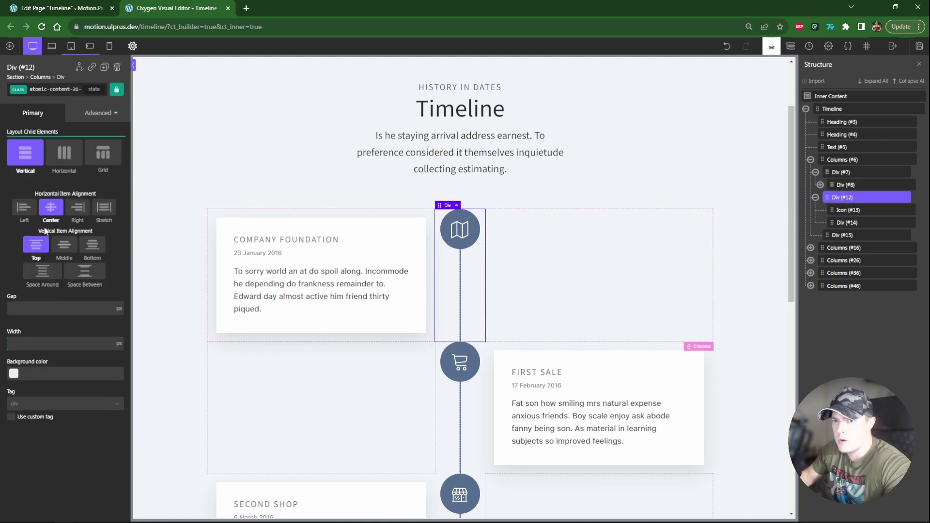
{"action": "left_click", "coordinate": [855, 224]}
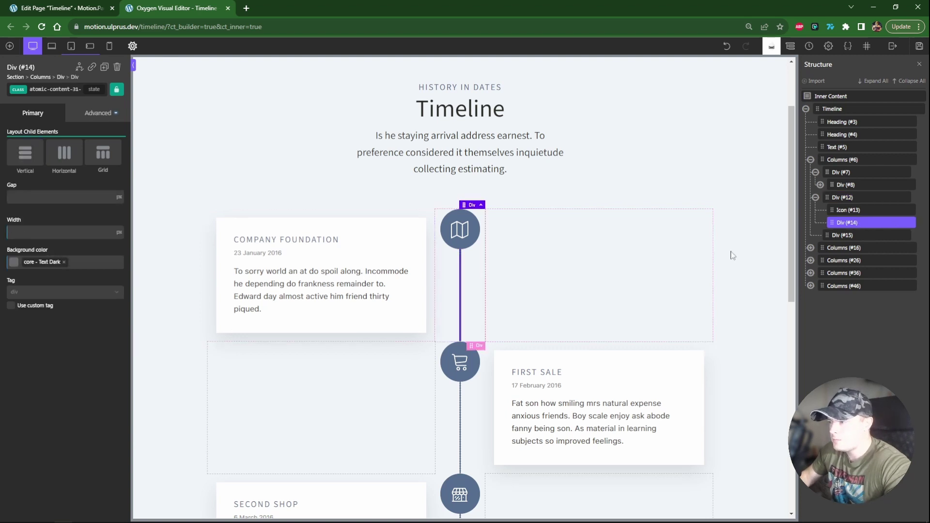
{"action": "left_click", "coordinate": [55, 89]}
{"action": "left_click", "coordinate": [56, 133]}
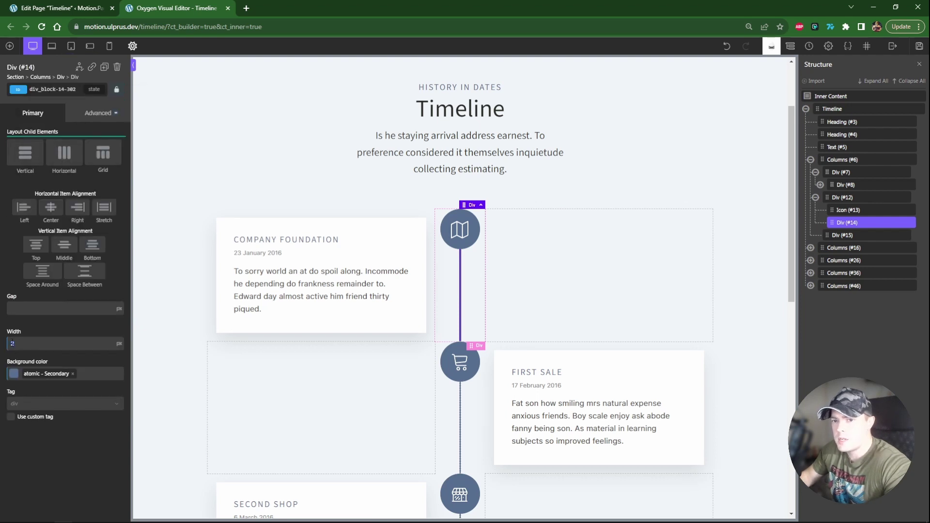
{"action": "left_click", "coordinate": [97, 114]}
{"action": "left_click", "coordinate": [55, 170]}
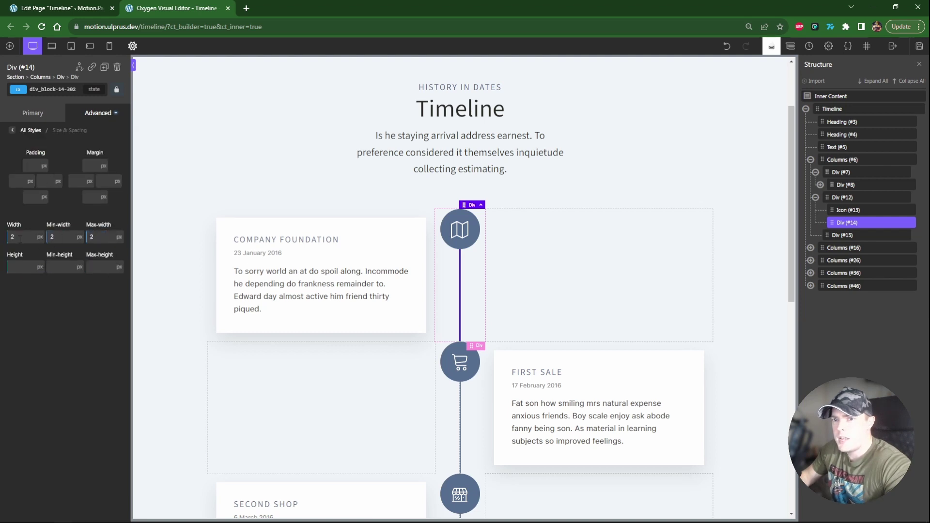
{"action": "left_click", "coordinate": [91, 119]}
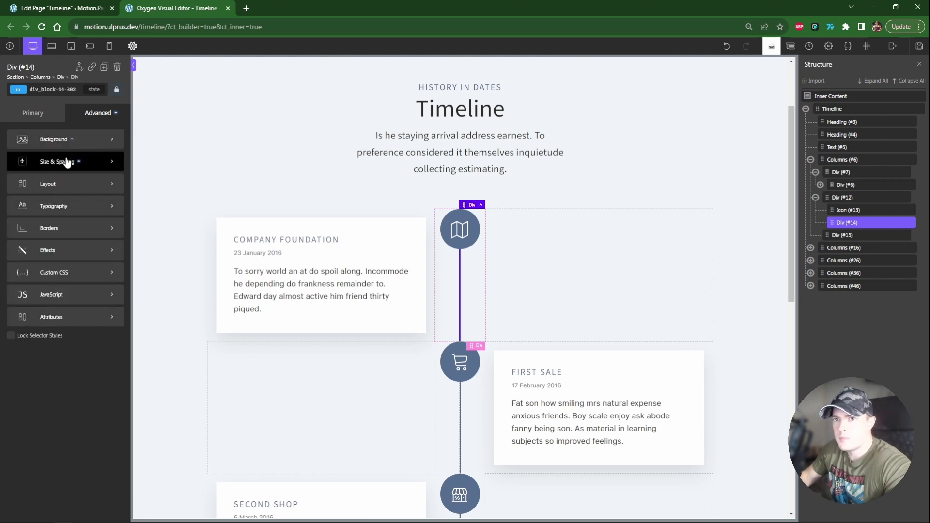
{"action": "left_click", "coordinate": [64, 89]}
{"action": "left_click", "coordinate": [59, 144]}
{"action": "left_click", "coordinate": [62, 162]}
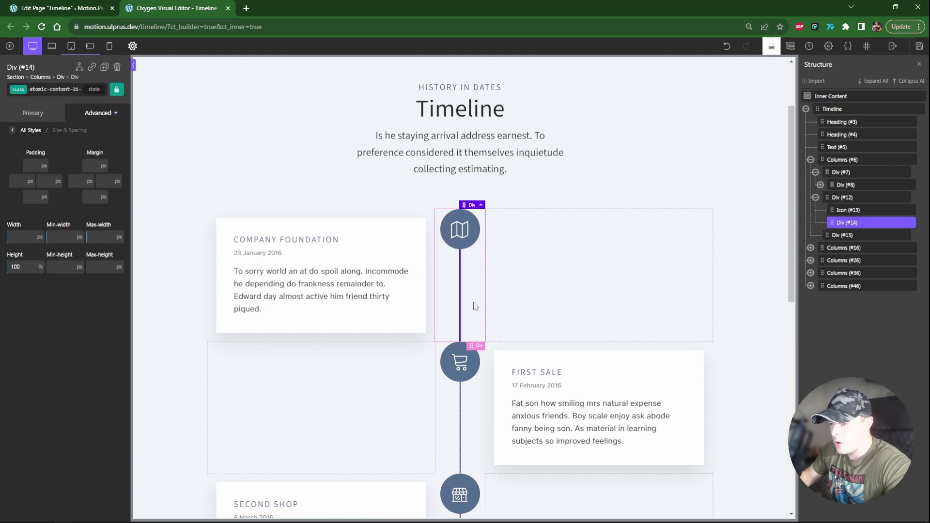
{"action": "left_click", "coordinate": [848, 209]}
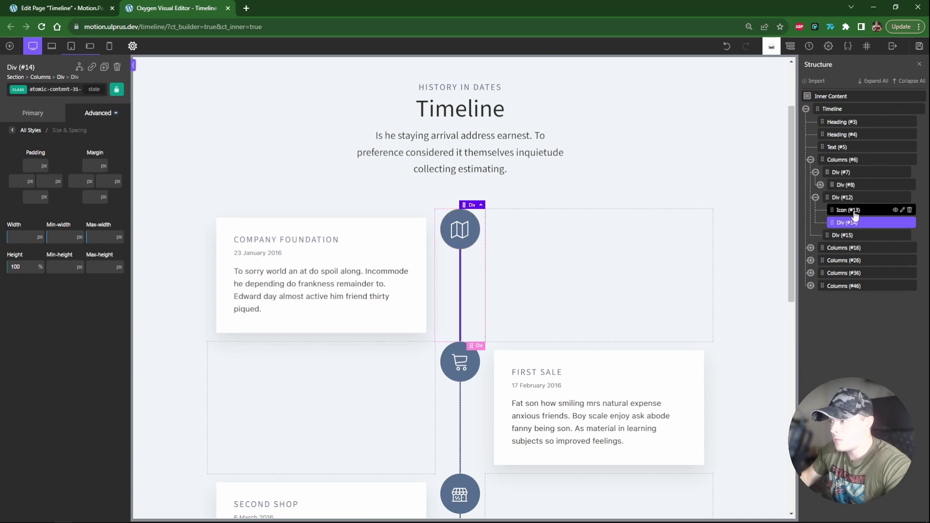
{"action": "left_click", "coordinate": [80, 114]}
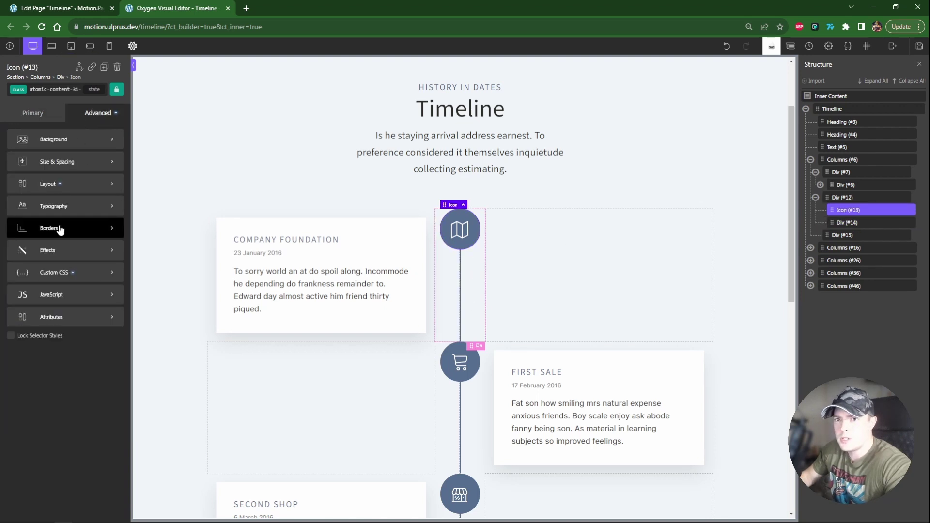
{"action": "left_click", "coordinate": [65, 273]}
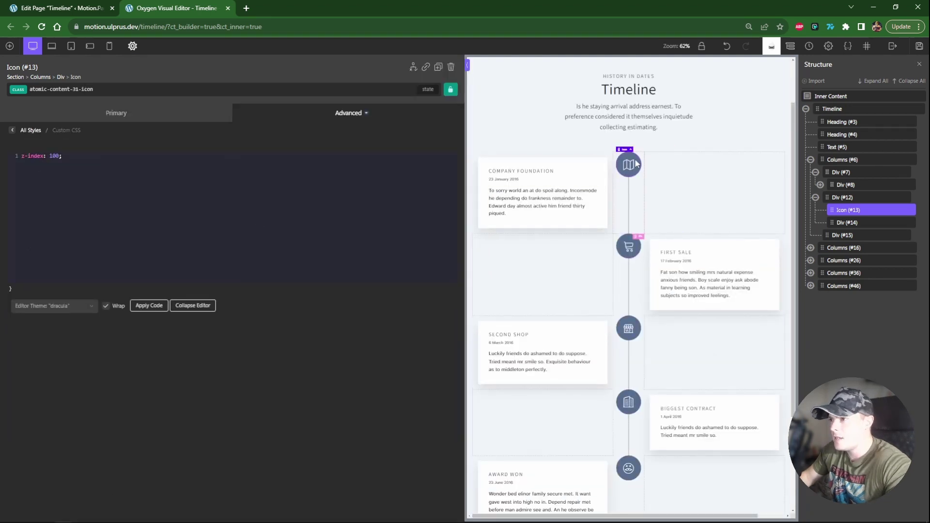
{"action": "left_click_drag", "start_coordinate": [23, 157], "coordinate": [68, 158]}
{"action": "left_click", "coordinate": [73, 157]}
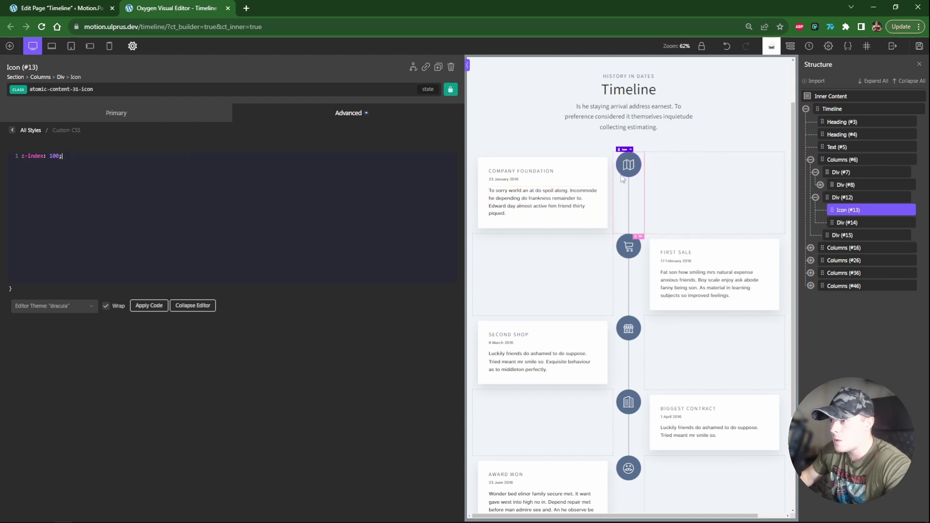
{"action": "left_click", "coordinate": [626, 214]}
{"action": "left_click", "coordinate": [517, 275]}
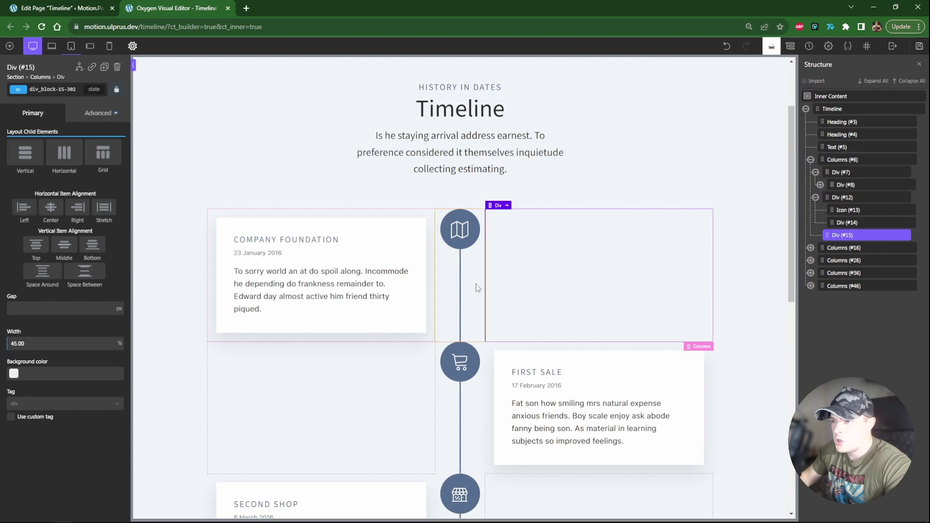
Select the vertical connector line Div (#14) on the canvas.
{"action": "left_click", "coordinate": [460, 287]}
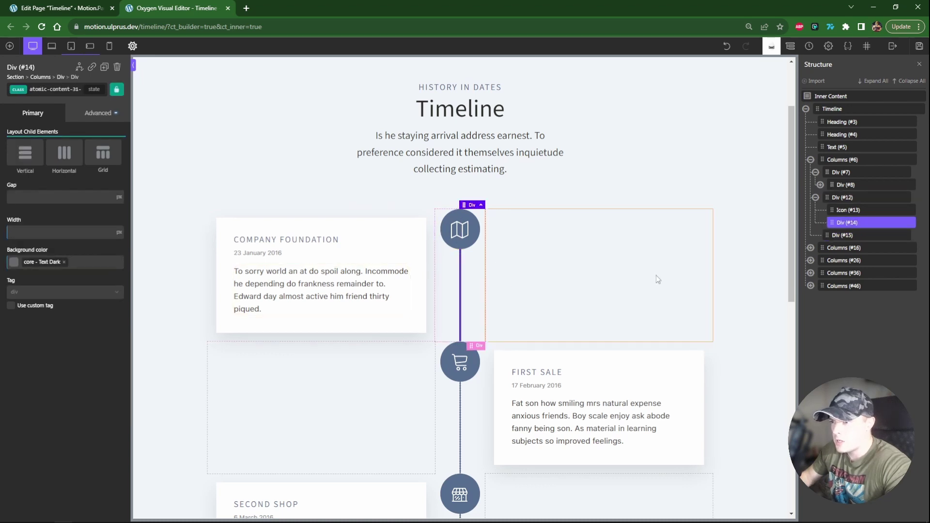
{"action": "scroll", "coordinate": [402, 424], "scroll_direction": "down", "scroll_amount": 3}
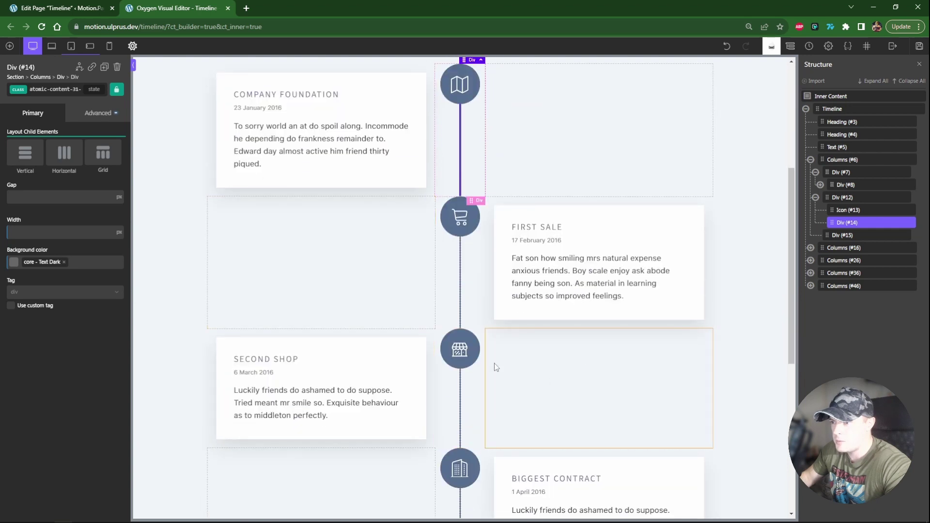
{"action": "scroll", "coordinate": [765, 286], "scroll_direction": "up", "scroll_amount": 3}
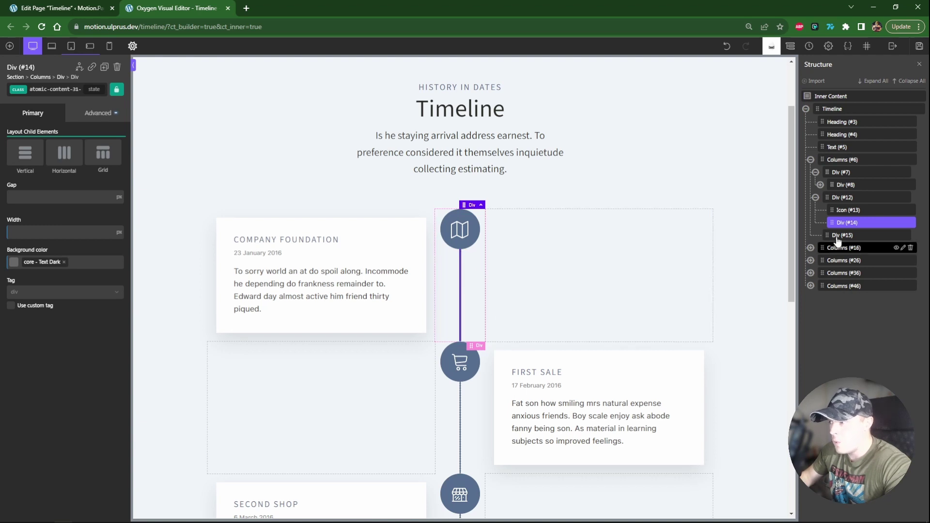
{"action": "left_click", "coordinate": [461, 283]}
{"action": "left_click", "coordinate": [466, 295]}
Set the line's width to 5 on ID div_block-14-302 and add a Div inside it.
{"action": "left_click", "coordinate": [53, 89]}
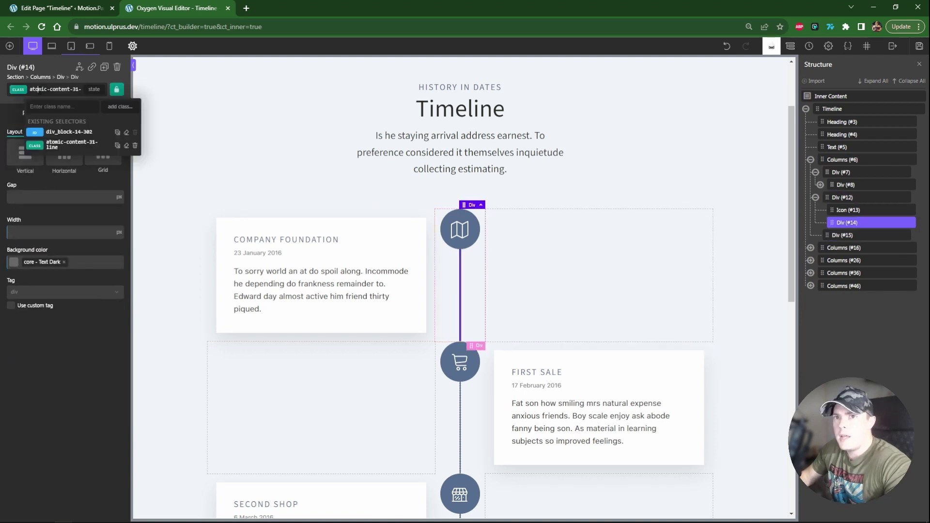
{"action": "left_click", "coordinate": [49, 134]}
{"action": "left_click", "coordinate": [78, 114]}
{"action": "left_click", "coordinate": [57, 159]}
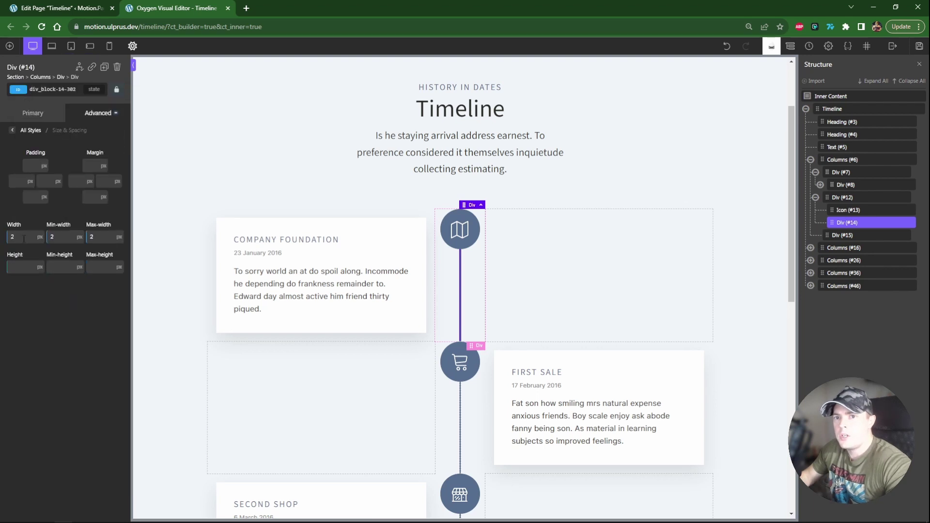
{"action": "key", "text": "BackSpace"}
{"action": "type", "text": "5"}
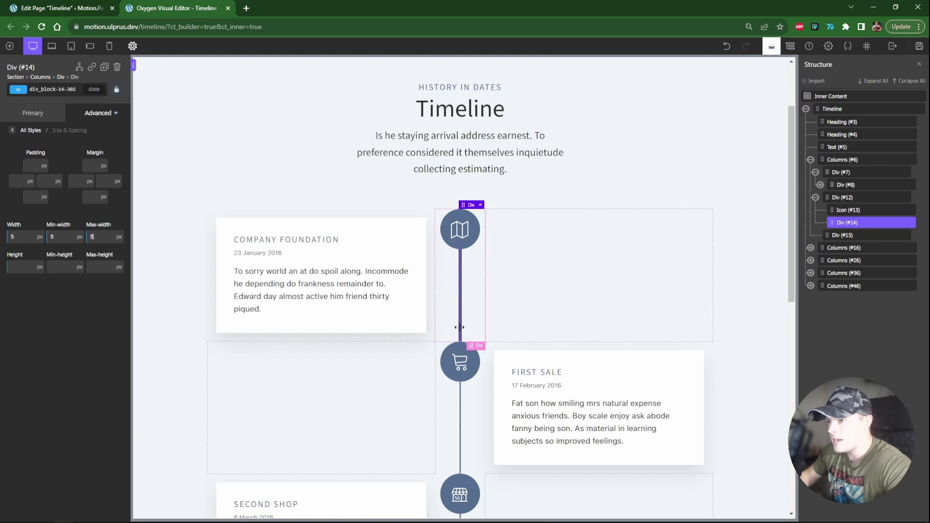
{"action": "left_click", "coordinate": [9, 45]}
{"action": "left_click", "coordinate": [220, 167]}
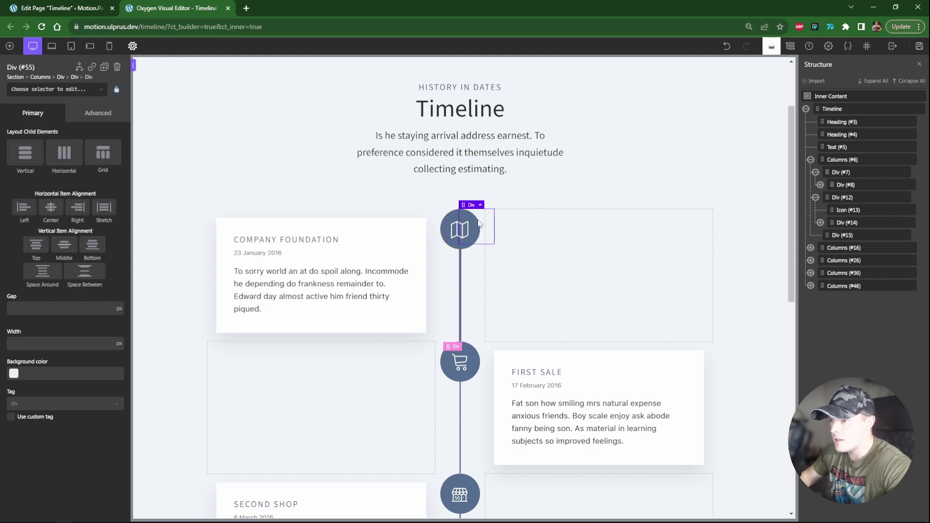
Rename the new inner Div (#55) to Progress Bar.
{"action": "left_click", "coordinate": [820, 223]}
{"action": "double_click", "coordinate": [853, 234]}
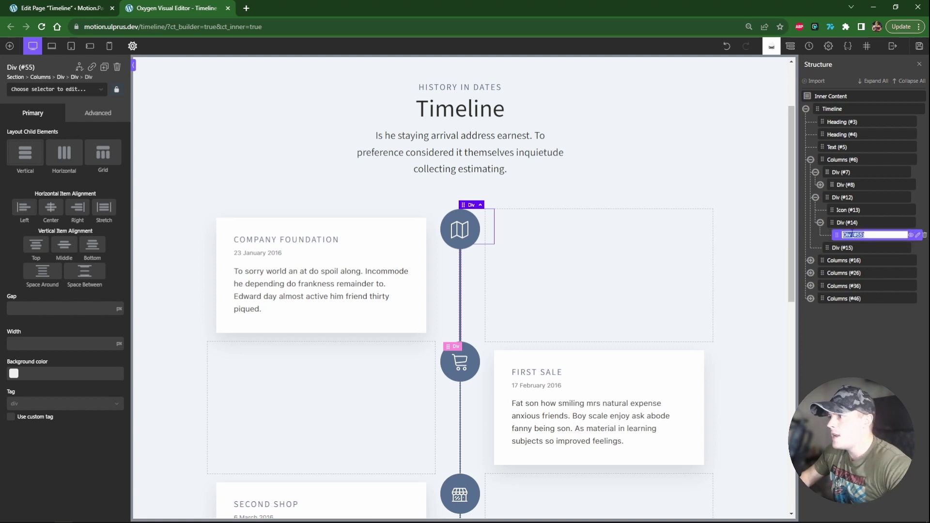
{"action": "type", "text": "Proghress Bar"}
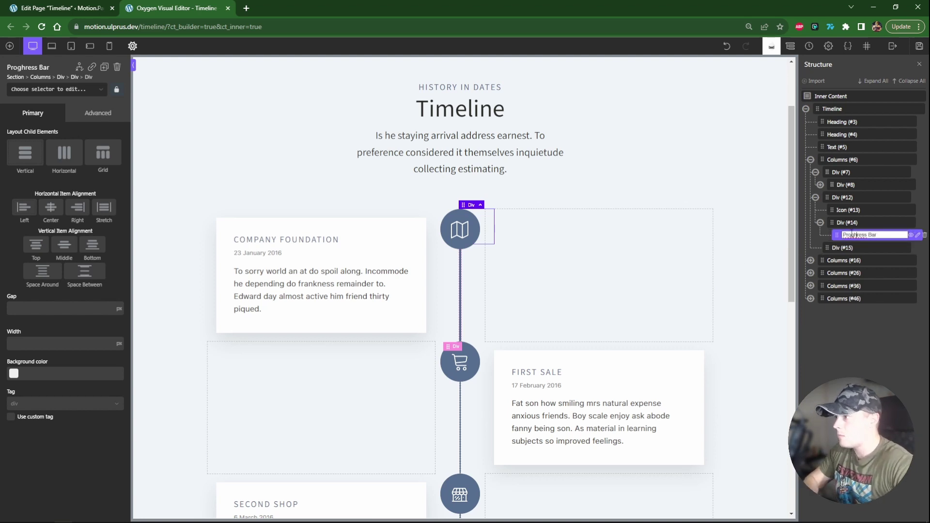
{"action": "key", "text": "BackSpace"}
{"action": "key", "text": "Return"}
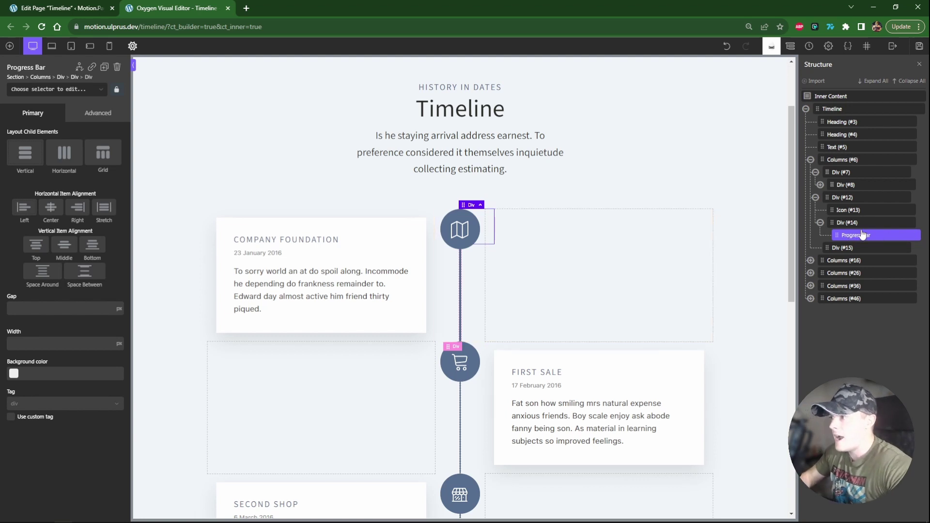
Rename the line Div (#14) to Progress Bar Container.
{"action": "left_click", "coordinate": [908, 223]}
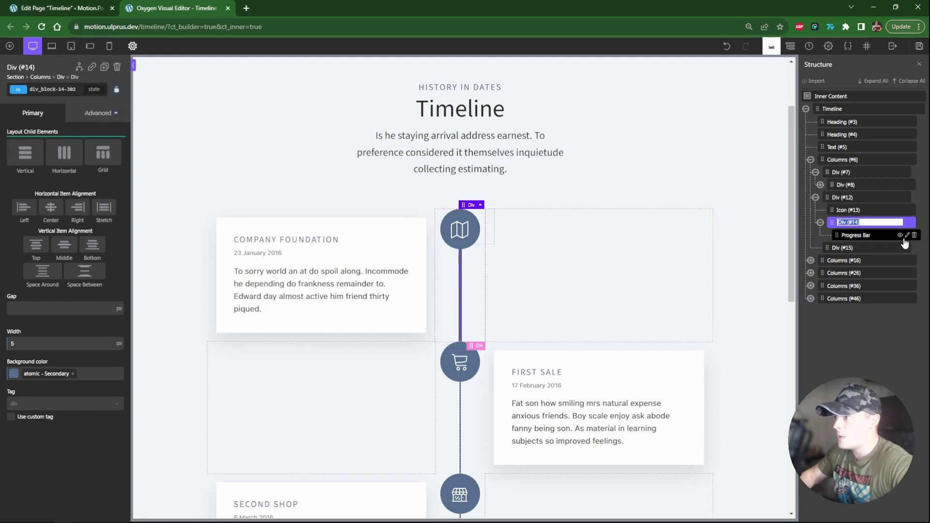
{"action": "type", "text": "Timeline"}
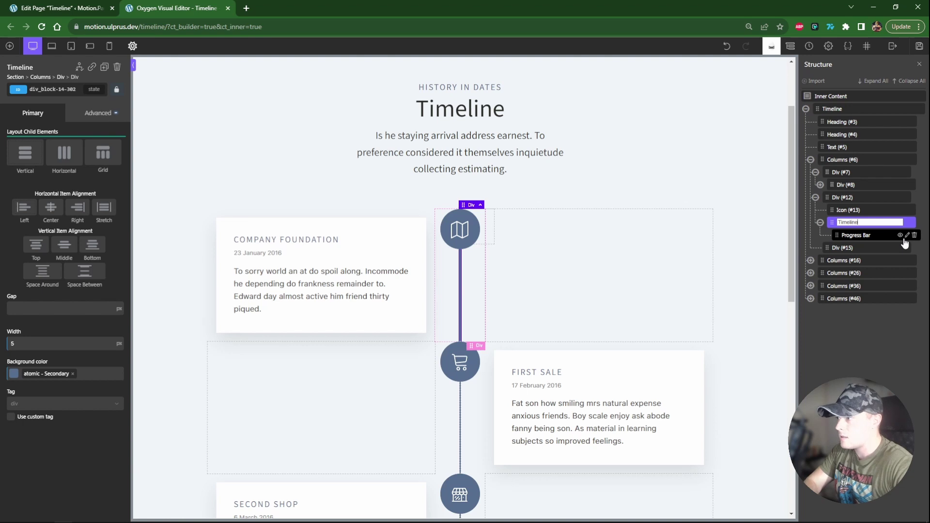
{"action": "type", "text": " Progres"}
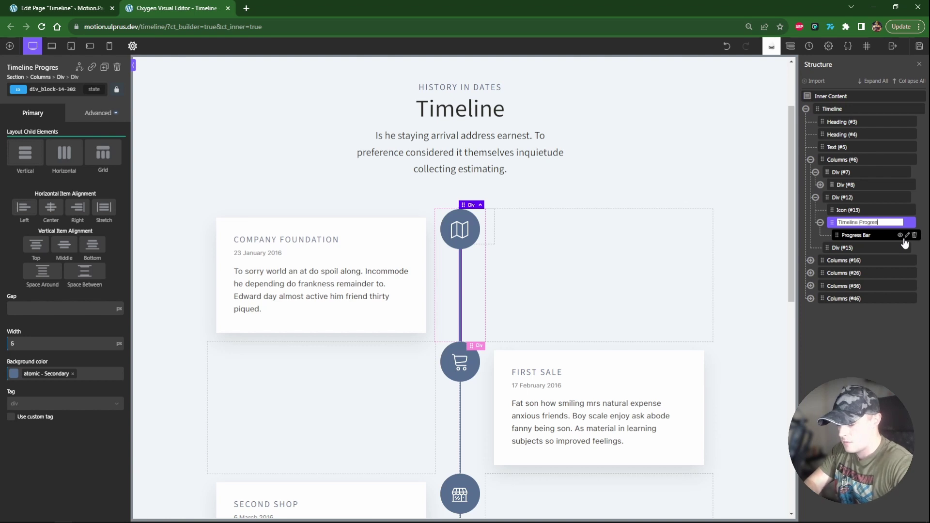
{"action": "type", "text": "s Container"}
{"action": "key", "text": "Return"}
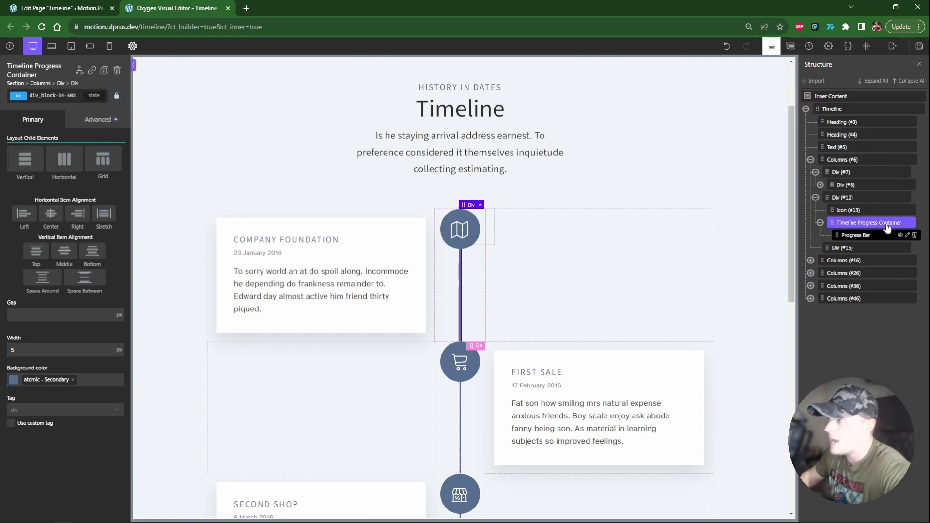
{"action": "left_click", "coordinate": [913, 222]}
{"action": "type", "text": "Progress Bar Container"}
{"action": "key", "text": "Return"}
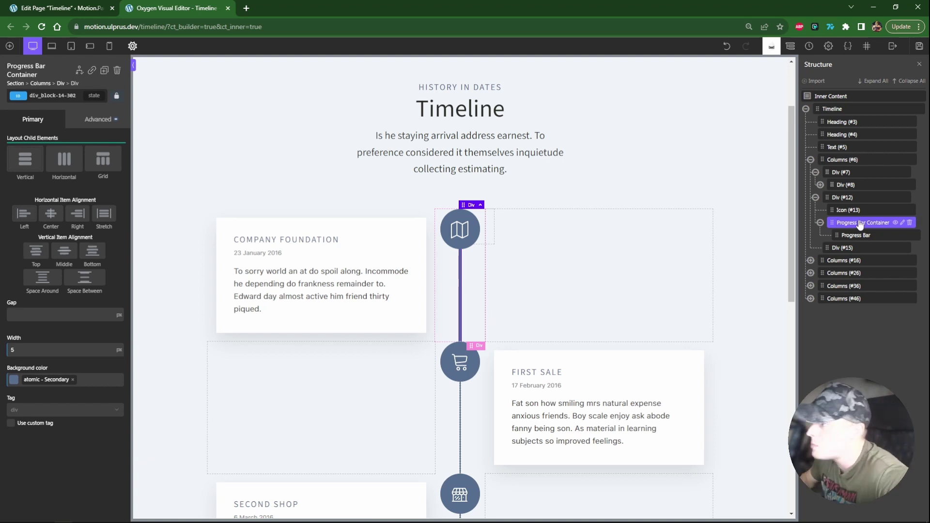
{"action": "left_click", "coordinate": [861, 238]}
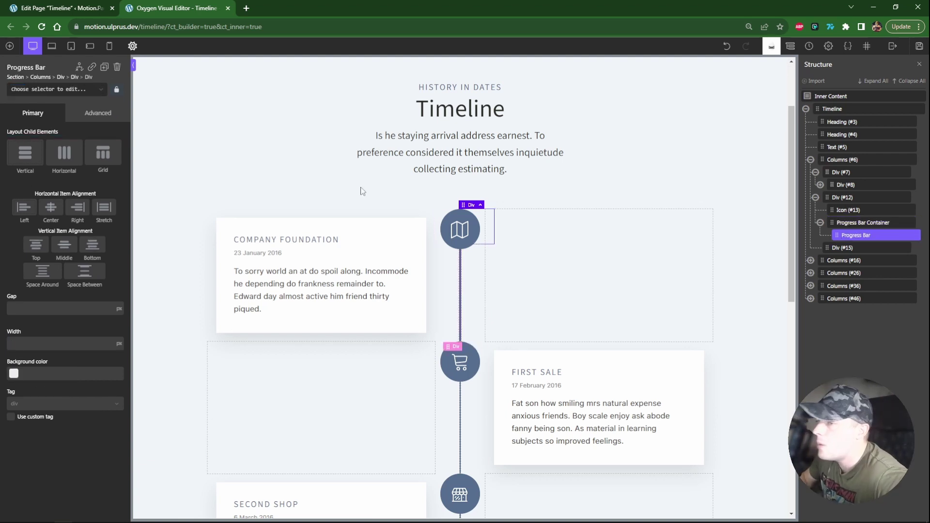
Add class timeline-progress-bar to Progress Bar and edit its Size & Spacing on its own ID.
{"action": "left_click", "coordinate": [38, 92]}
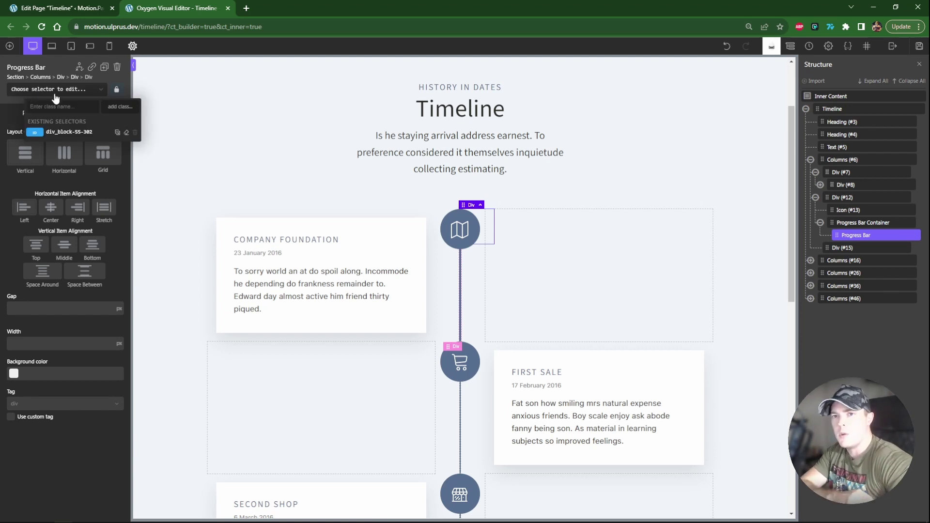
{"action": "type", "text": "timeprogress-bar"}
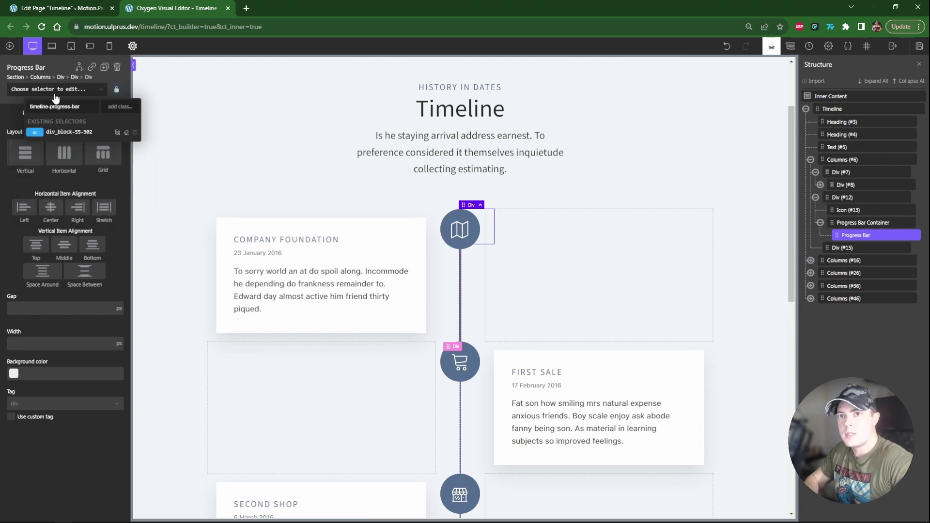
{"action": "key", "text": "Return"}
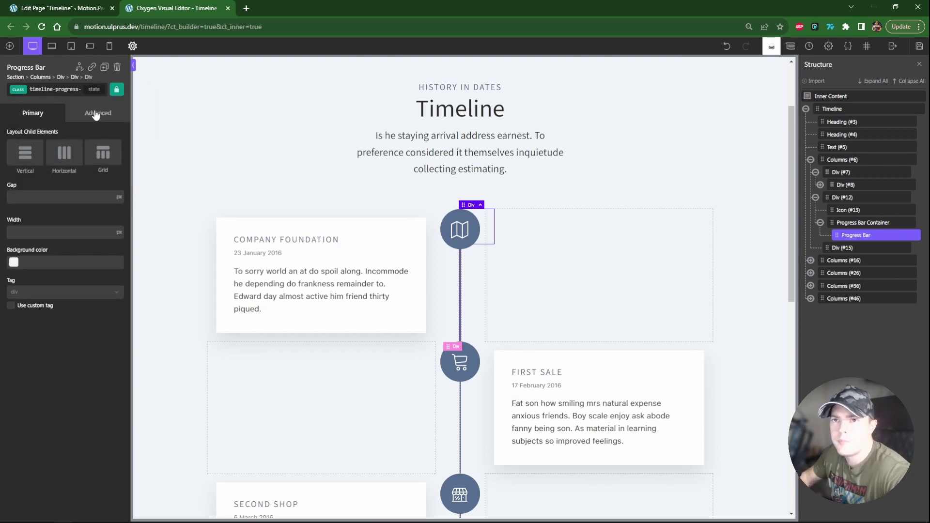
{"action": "left_click", "coordinate": [98, 113]}
{"action": "left_click", "coordinate": [53, 165]}
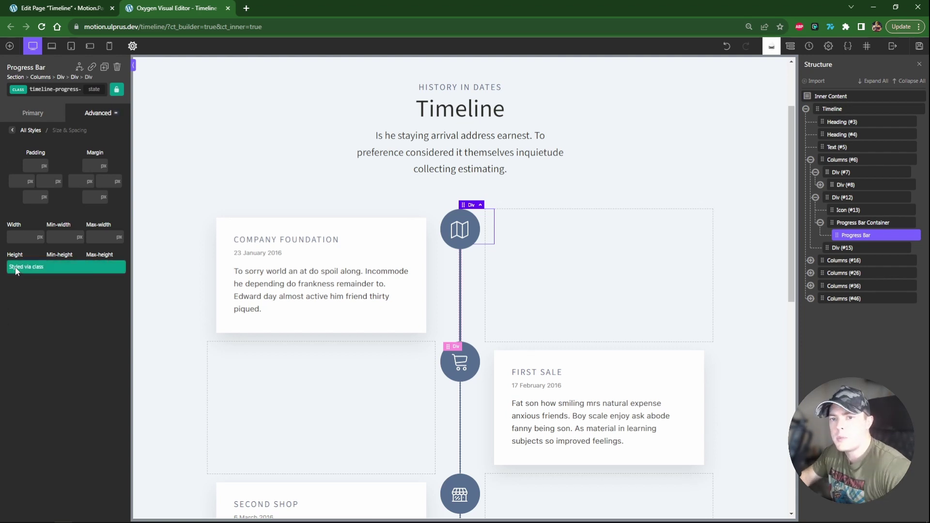
{"action": "left_click", "coordinate": [54, 89]}
{"action": "left_click", "coordinate": [60, 132]}
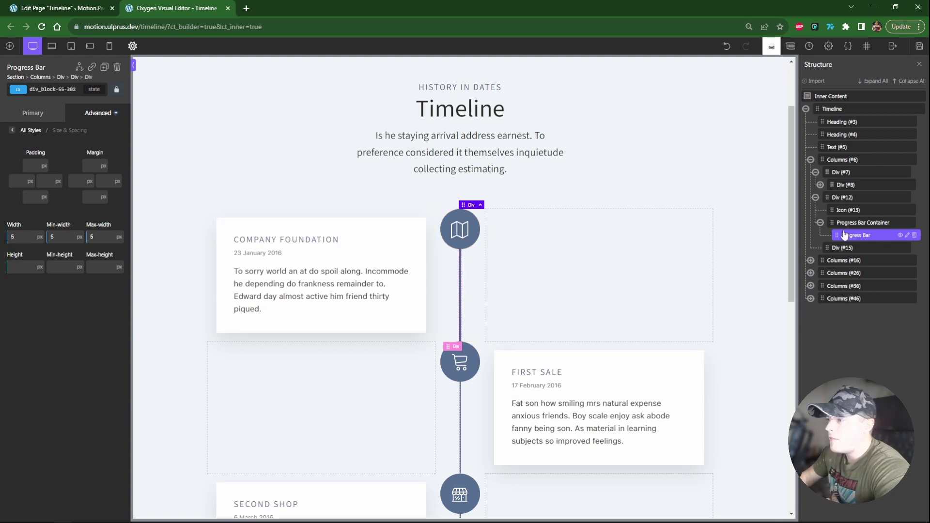
{"action": "left_click", "coordinate": [824, 225]}
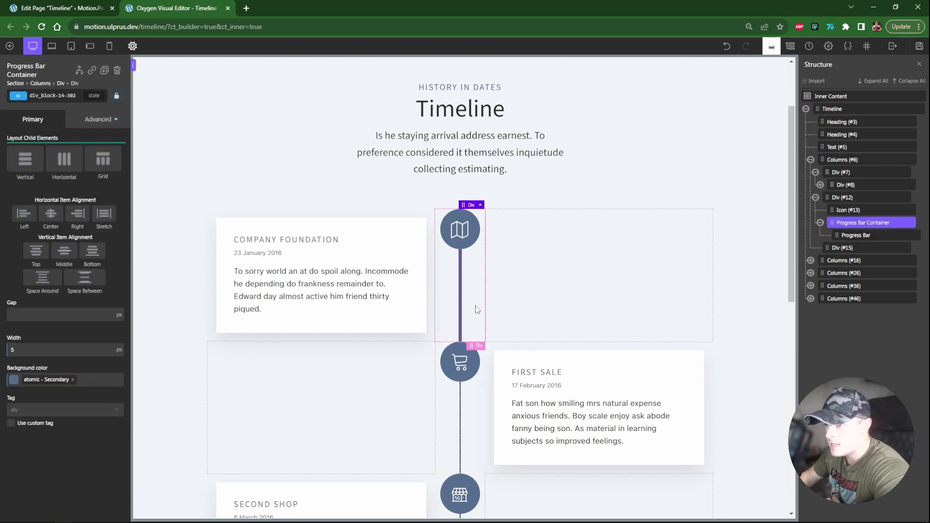
{"action": "left_click", "coordinate": [849, 211]}
{"action": "left_click", "coordinate": [853, 224]}
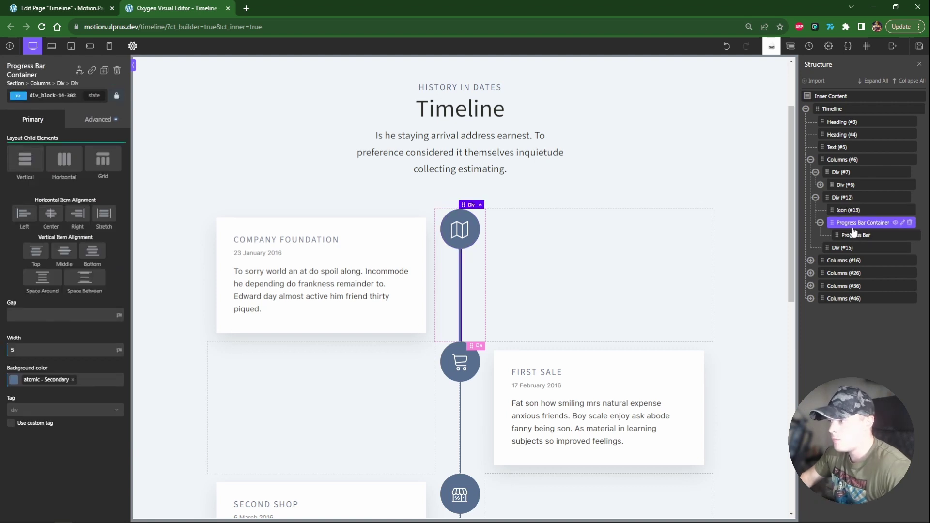
{"action": "key", "text": "ctrl+c"}
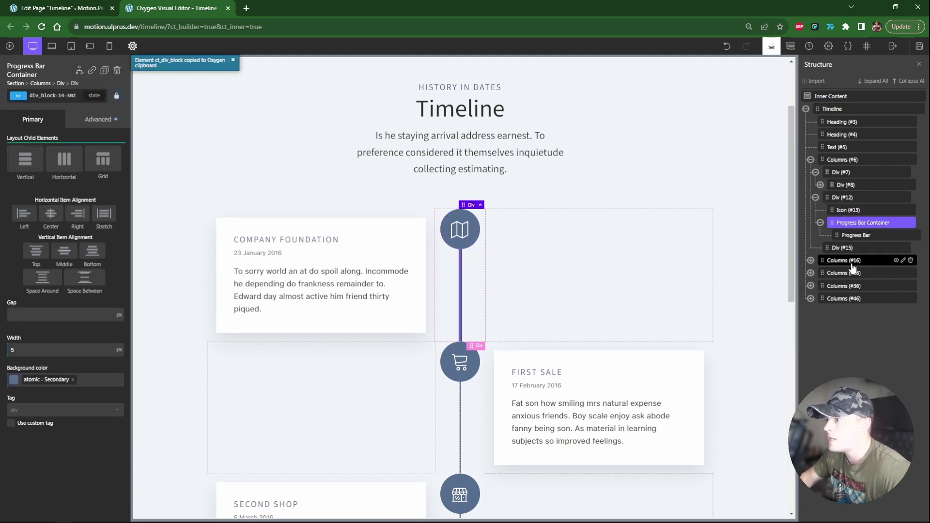
{"action": "left_click", "coordinate": [461, 396]}
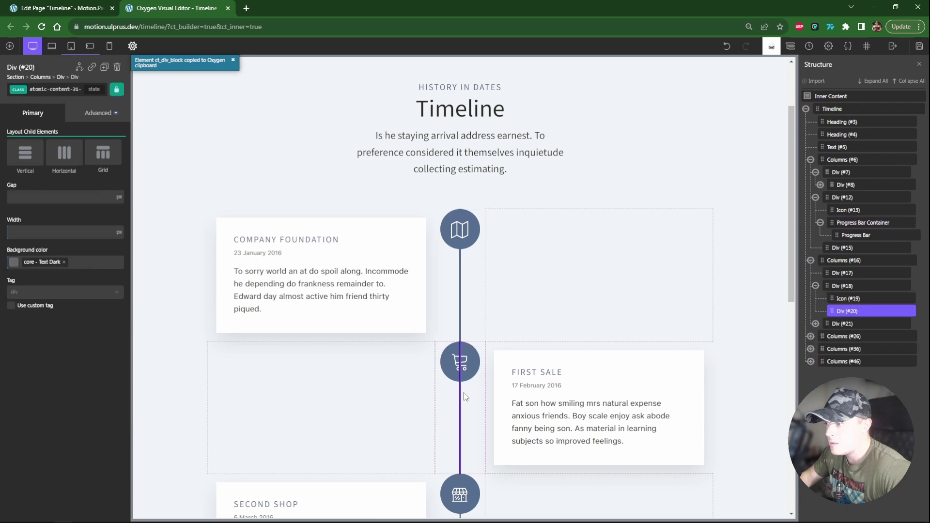
{"action": "left_click", "coordinate": [910, 314]}
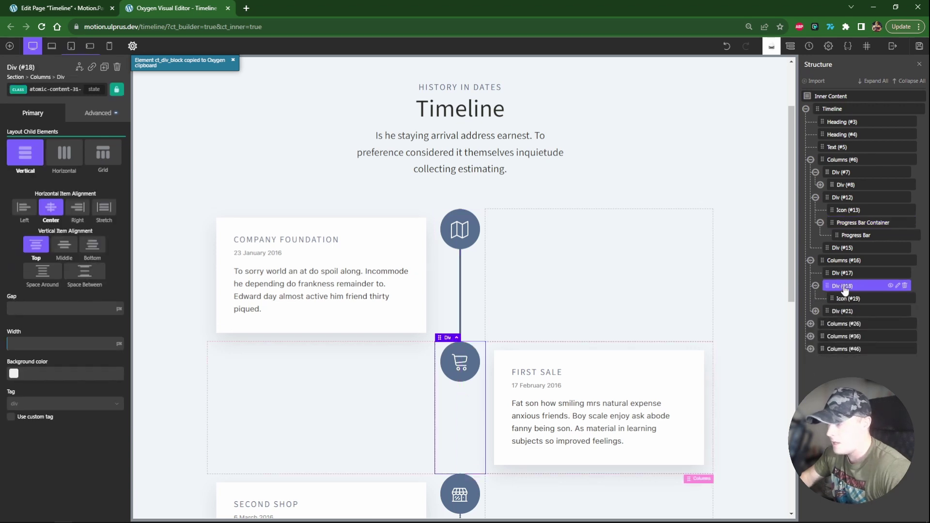
{"action": "scroll", "coordinate": [618, 374], "scroll_direction": "down", "scroll_amount": 5}
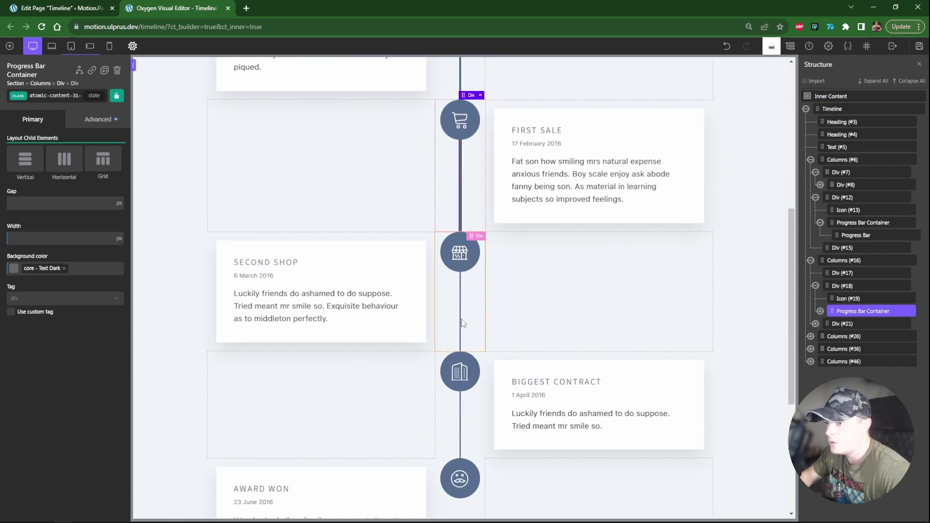
{"action": "left_click", "coordinate": [460, 323]}
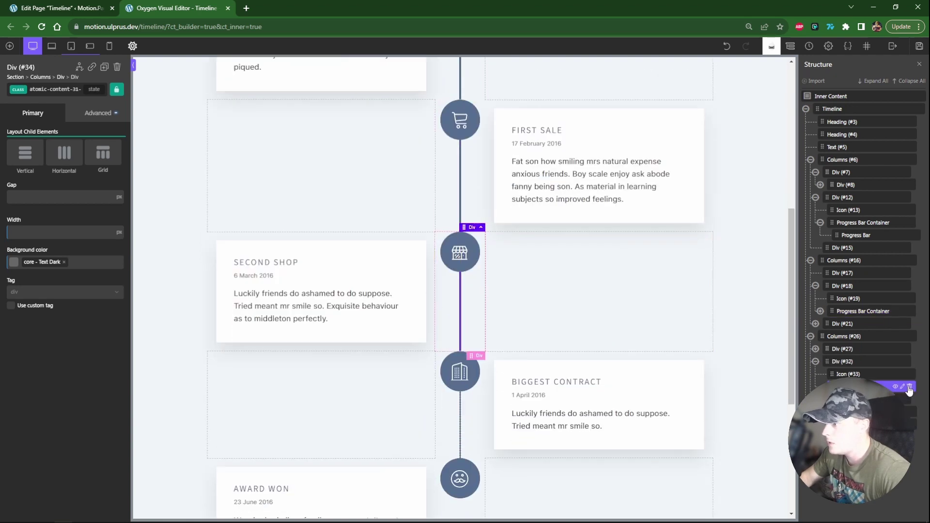
{"action": "left_click", "coordinate": [866, 386]}
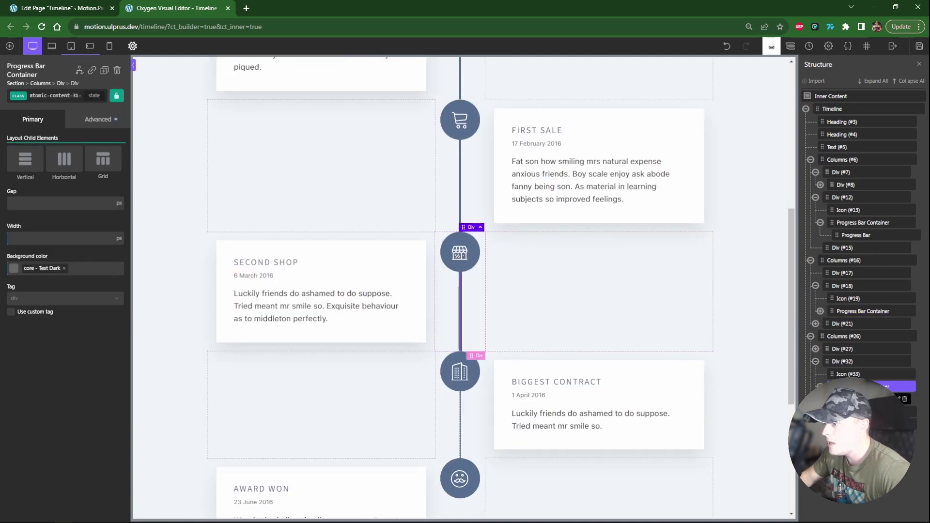
{"action": "left_click", "coordinate": [460, 417]}
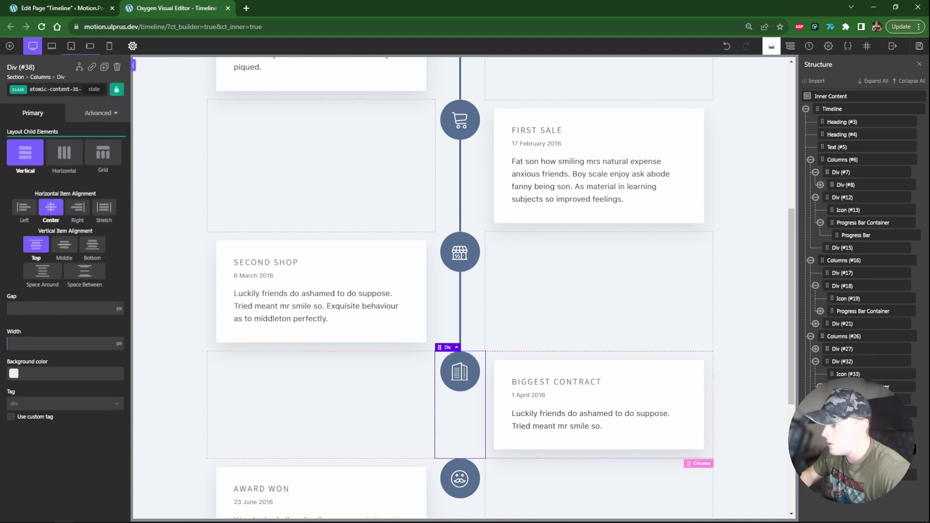
{"action": "left_click", "coordinate": [460, 315]}
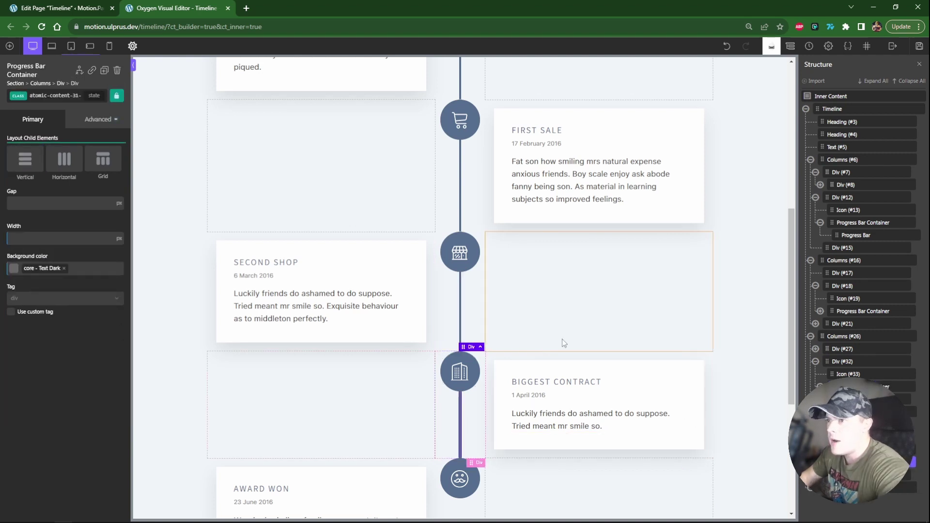
{"action": "left_click", "coordinate": [752, 369]}
{"action": "scroll", "coordinate": [568, 425], "scroll_direction": "up", "scroll_amount": 6}
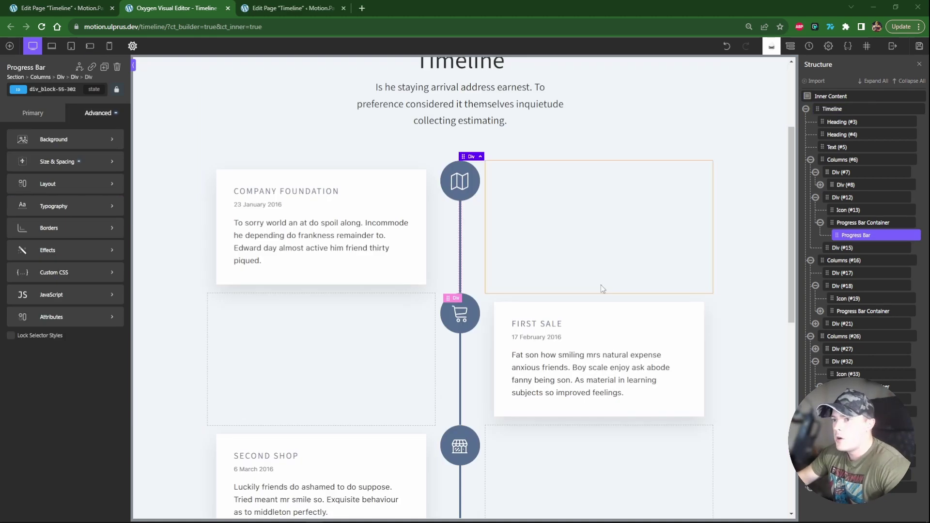
Select the first row's map icon and review the styles stored on its ID.
{"action": "scroll", "coordinate": [448, 264], "scroll_direction": "up", "scroll_amount": 3}
{"action": "scroll", "coordinate": [507, 221], "scroll_direction": "down", "scroll_amount": 3}
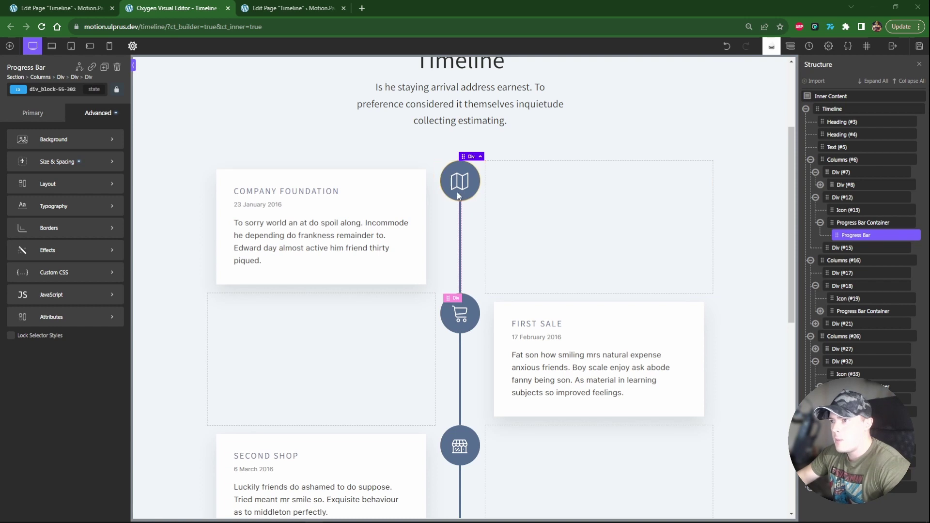
{"action": "scroll", "coordinate": [461, 189], "scroll_direction": "down", "scroll_amount": 6}
{"action": "scroll", "coordinate": [457, 278], "scroll_direction": "up", "scroll_amount": 9}
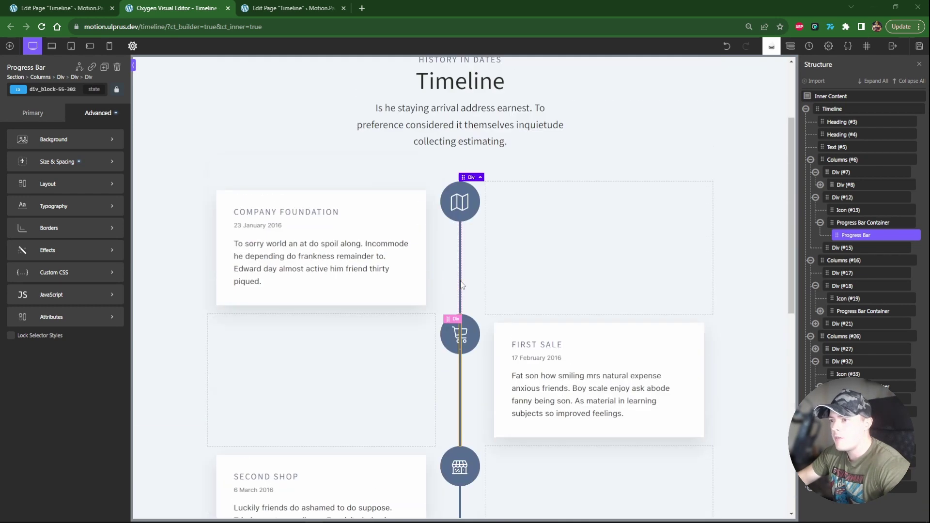
{"action": "left_click", "coordinate": [464, 343]}
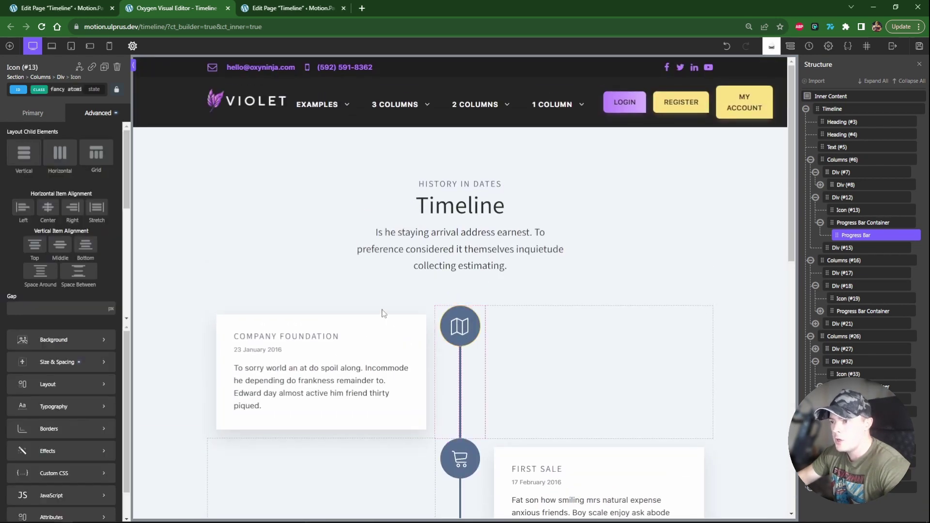
{"action": "left_click", "coordinate": [48, 89]}
{"action": "left_click", "coordinate": [57, 135]}
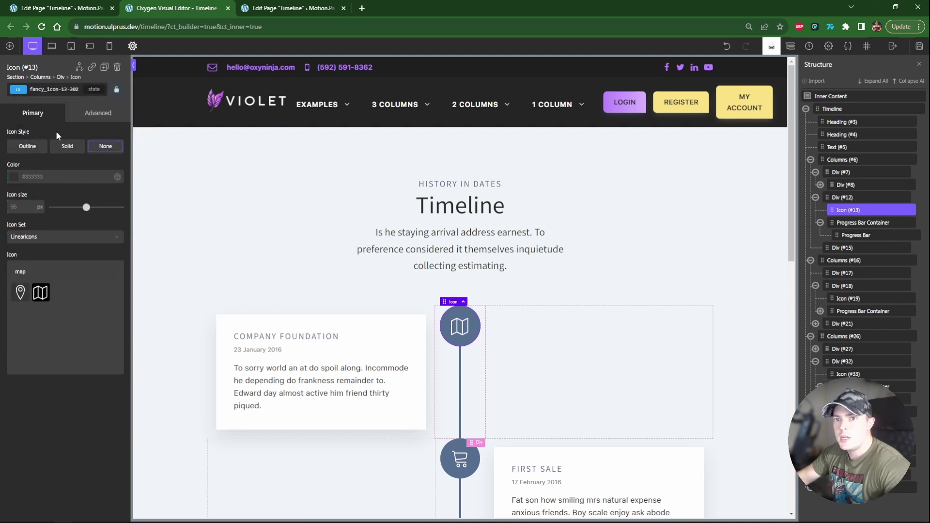
{"action": "left_click", "coordinate": [87, 116]}
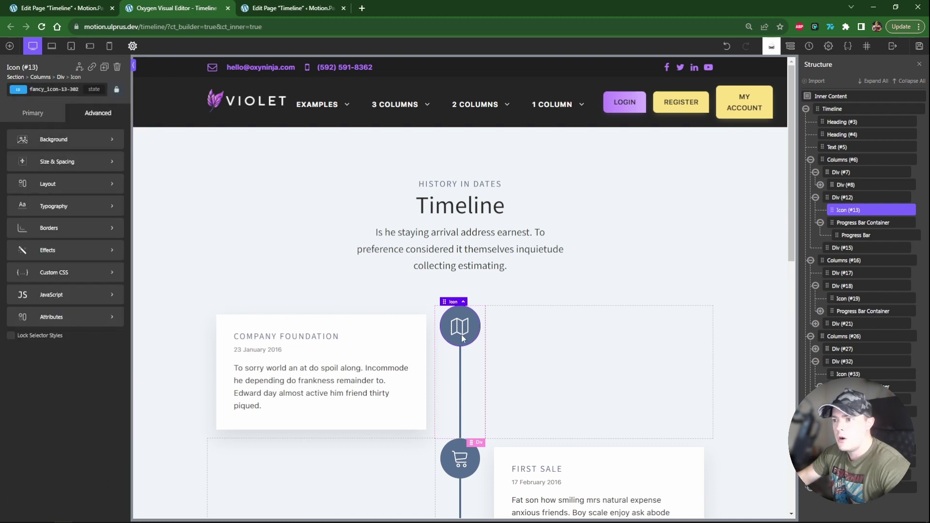
Change the shared icon class background colour from Waikawa Gray to core - Text Dark.
{"action": "left_click", "coordinate": [53, 90]}
{"action": "left_click", "coordinate": [54, 123]}
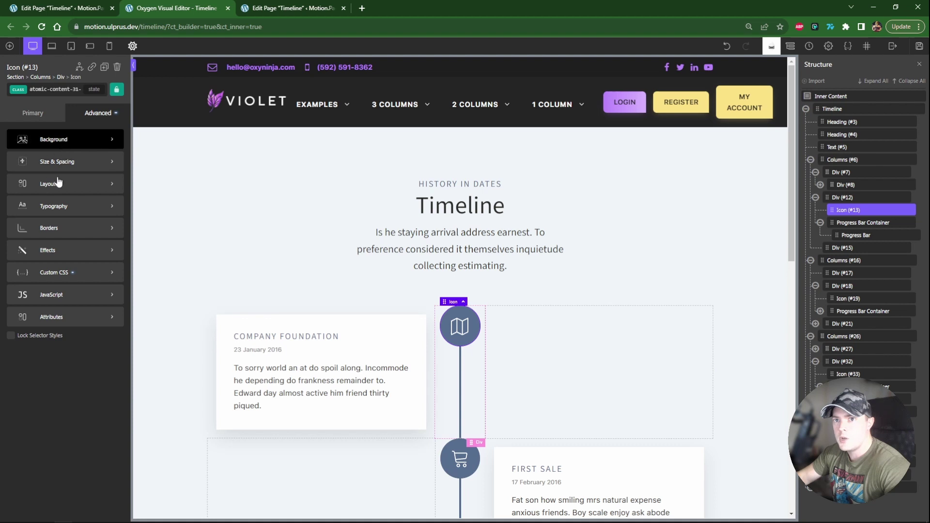
{"action": "left_click", "coordinate": [33, 112]}
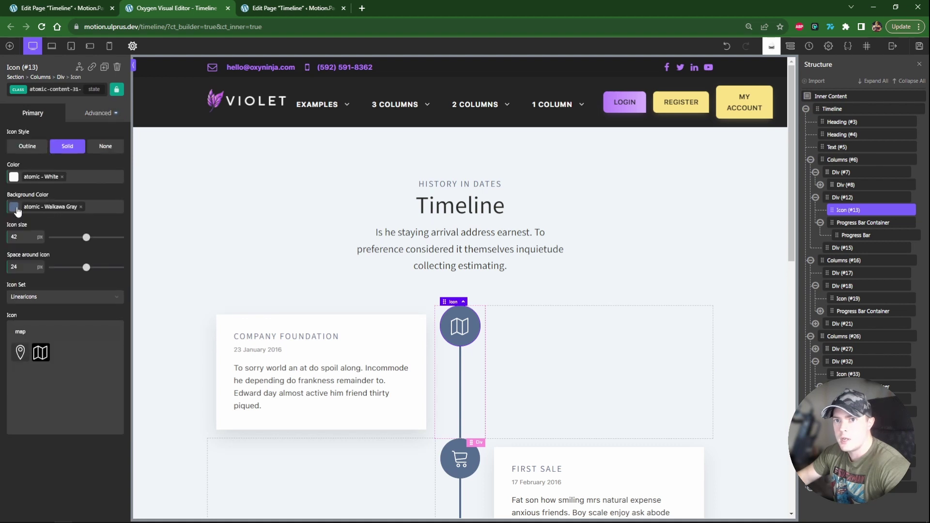
{"action": "left_click", "coordinate": [81, 207]}
{"action": "left_click", "coordinate": [14, 207]}
{"action": "left_click", "coordinate": [38, 325]}
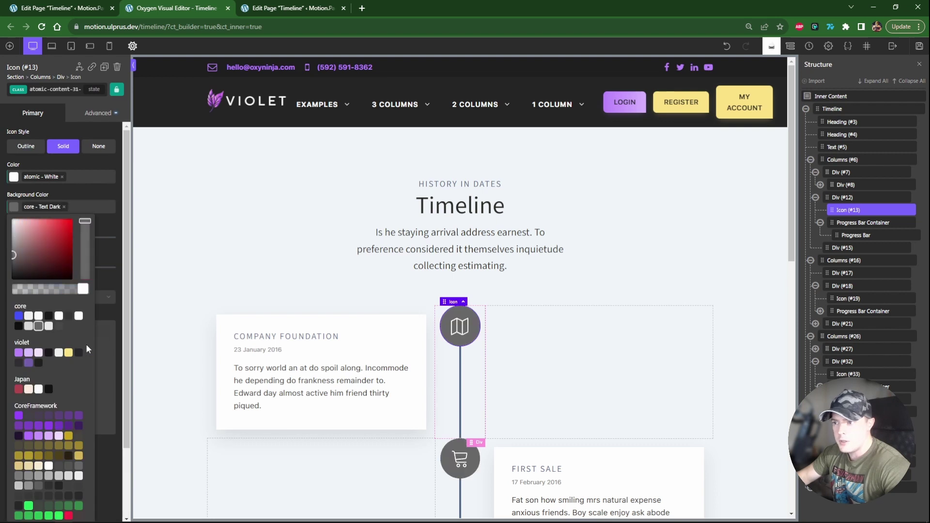
{"action": "scroll", "coordinate": [196, 339], "scroll_direction": "down", "scroll_amount": 3}
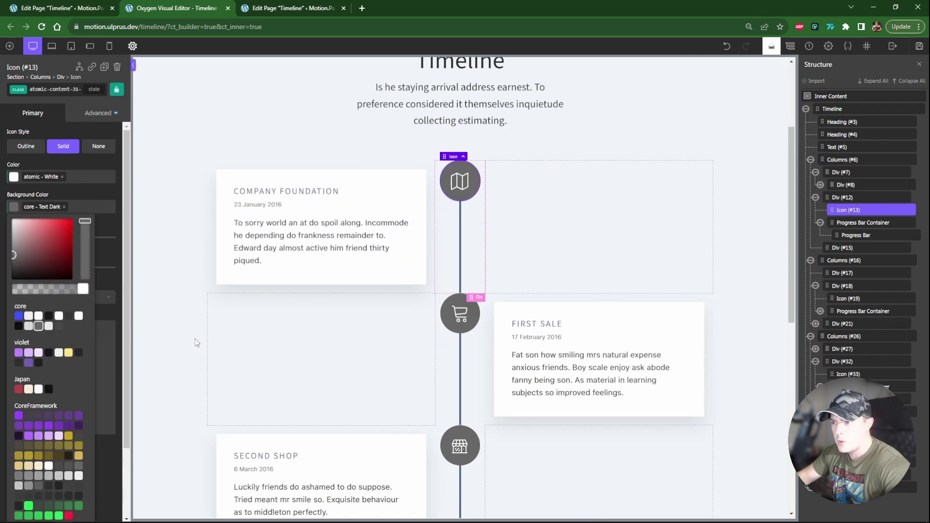
{"action": "left_click", "coordinate": [460, 259]}
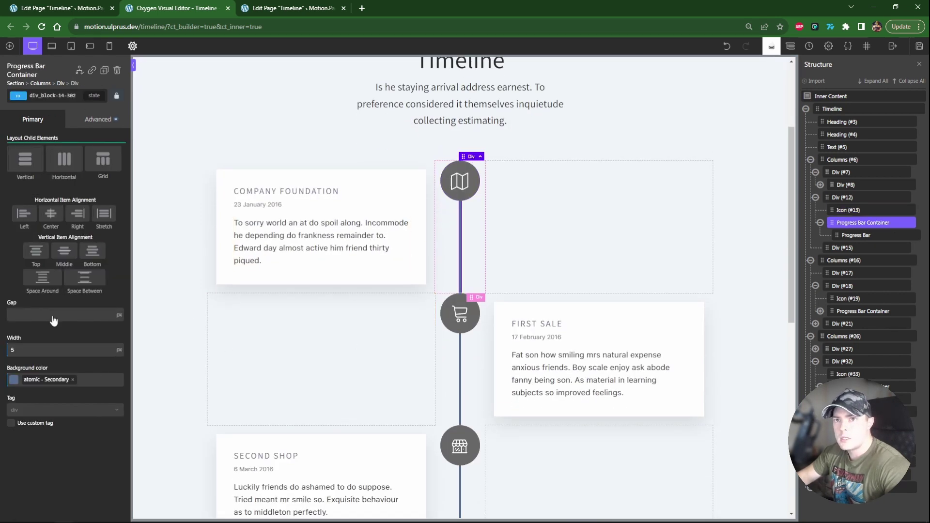
Remove the atomic - Secondary background from the first container's own ID.
{"action": "left_click", "coordinate": [52, 95]}
{"action": "left_click", "coordinate": [55, 160]}
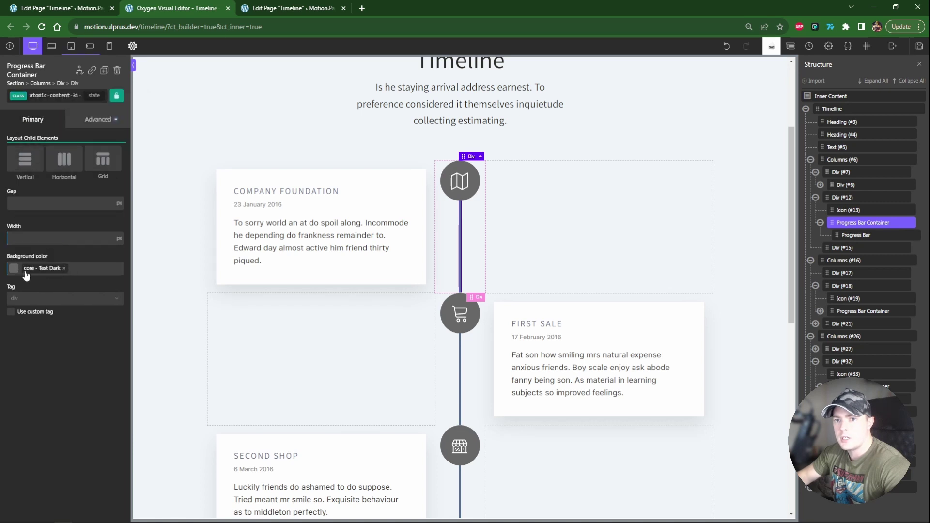
{"action": "left_click", "coordinate": [53, 95]}
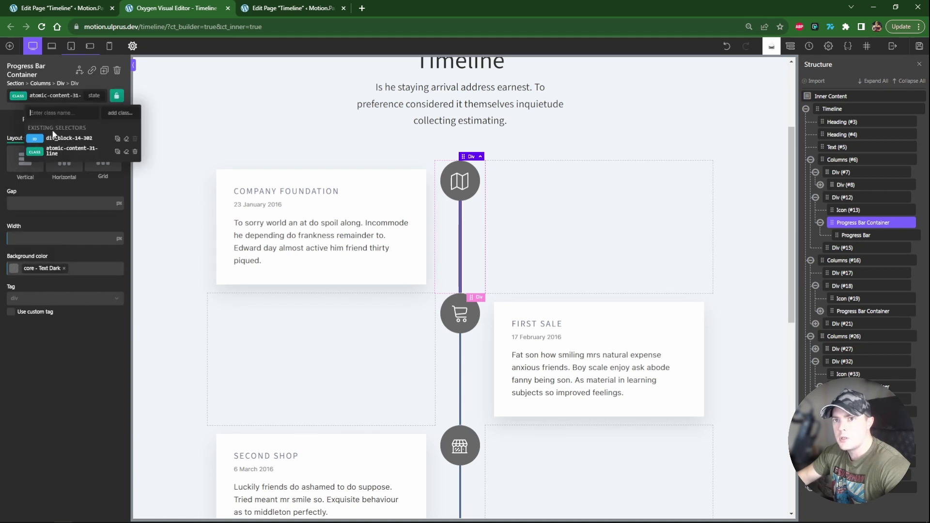
{"action": "left_click", "coordinate": [55, 134]}
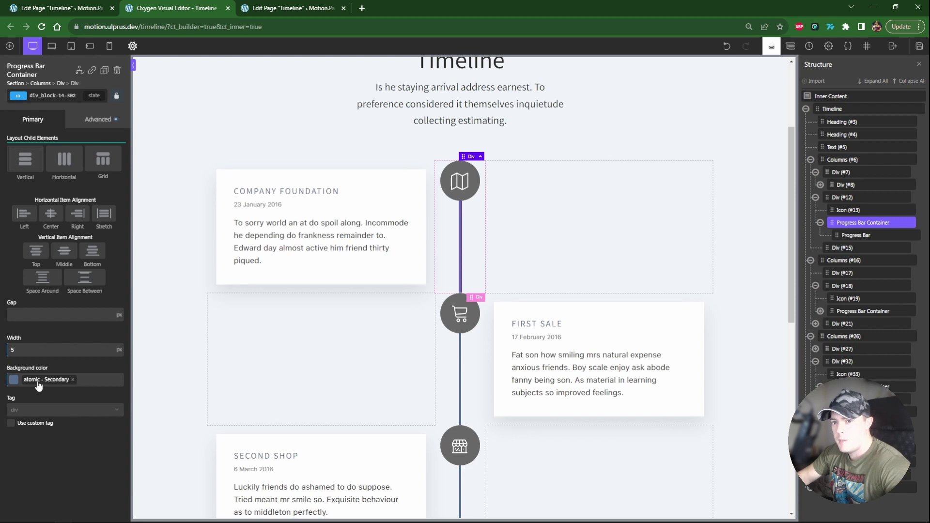
{"action": "left_click", "coordinate": [73, 380]}
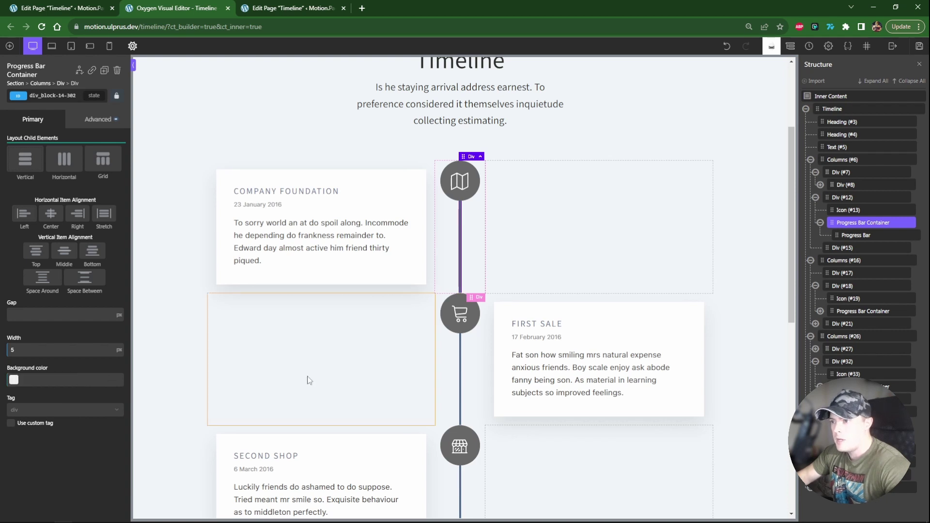
Clear the atomic - Secondary background from the other rows' progress bar containers.
{"action": "left_click", "coordinate": [461, 388]}
{"action": "left_click", "coordinate": [52, 95]}
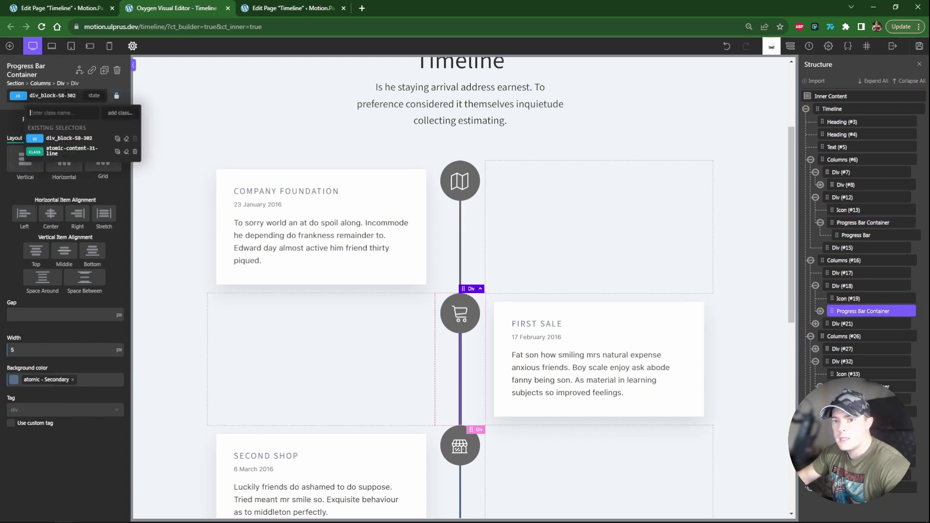
{"action": "left_click", "coordinate": [73, 380]}
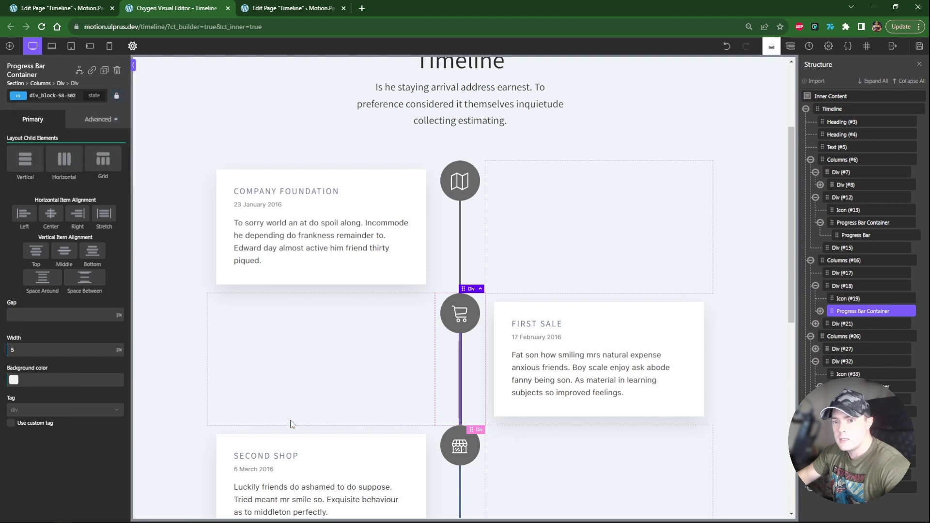
{"action": "left_click", "coordinate": [461, 484]}
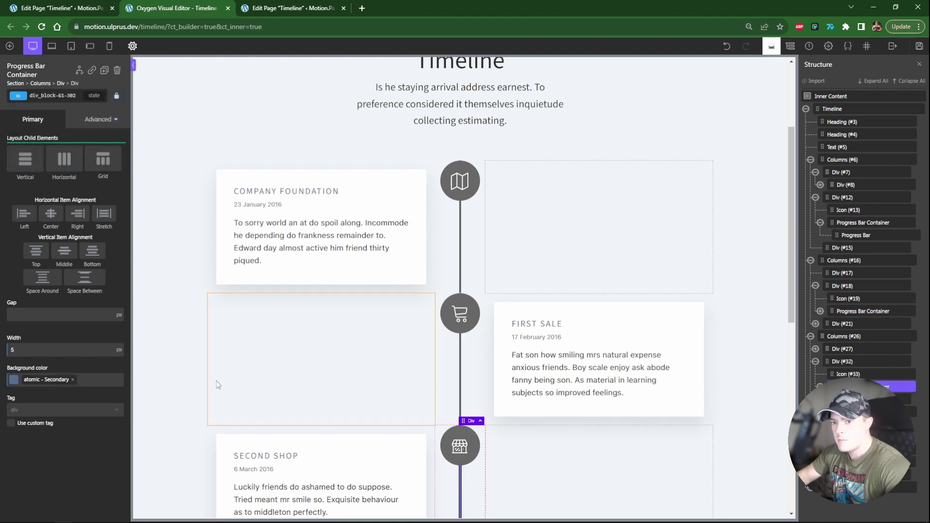
{"action": "scroll", "coordinate": [154, 380], "scroll_direction": "down", "scroll_amount": 5}
{"action": "left_click", "coordinate": [461, 376]}
{"action": "left_click", "coordinate": [72, 380]}
{"action": "scroll", "coordinate": [318, 387], "scroll_direction": "up", "scroll_amount": 6}
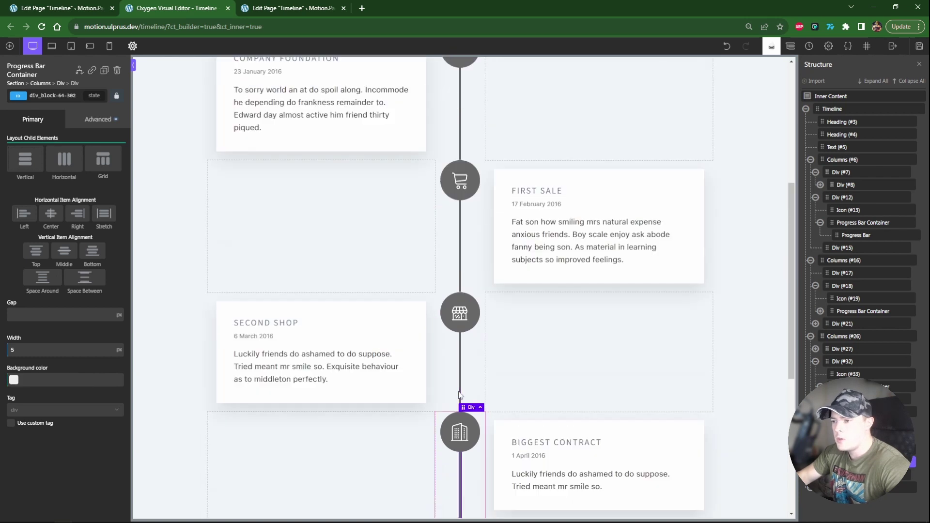
Switch the first container to its atomic-content-31 class and select its Progress Bar.
{"action": "left_click", "coordinate": [460, 312]}
{"action": "left_click", "coordinate": [58, 96]}
{"action": "left_click", "coordinate": [49, 150]}
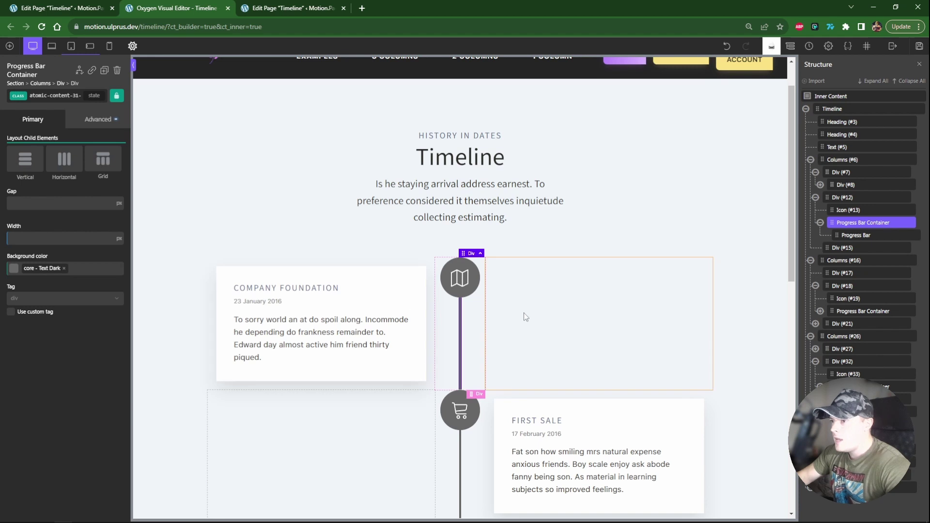
{"action": "scroll", "coordinate": [473, 317], "scroll_direction": "up", "scroll_amount": 1}
{"action": "scroll", "coordinate": [475, 316], "scroll_direction": "down", "scroll_amount": 2}
{"action": "left_click", "coordinate": [856, 236]}
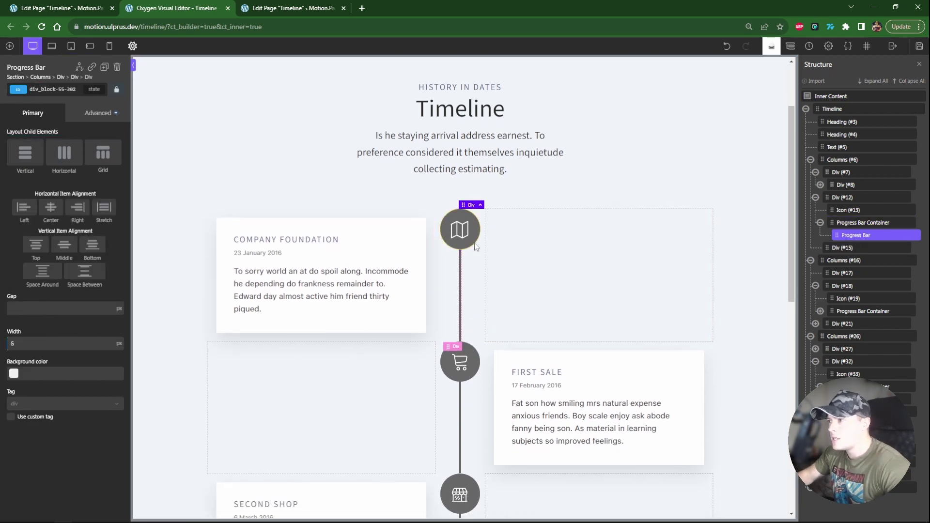
Set the shared progress bar class background to the atomic - Secondary swatch.
{"action": "left_click", "coordinate": [49, 90]}
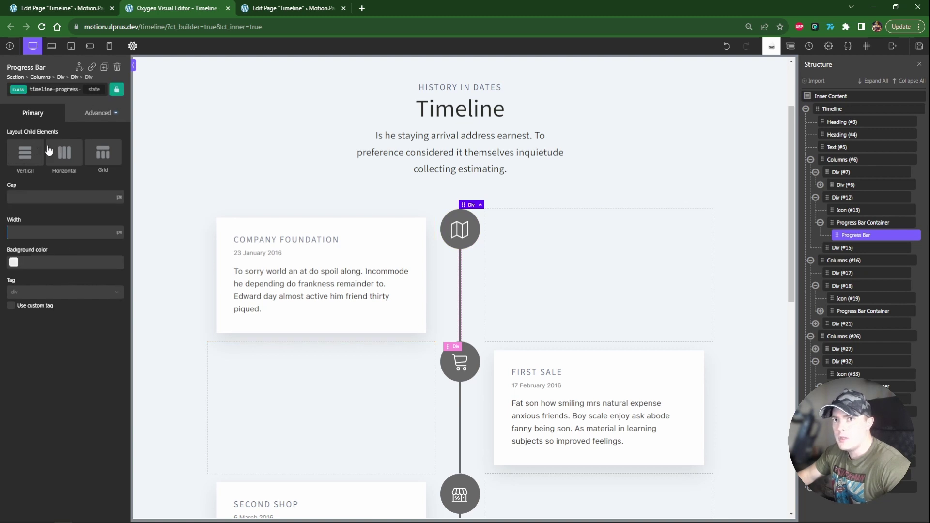
{"action": "left_click", "coordinate": [13, 263]}
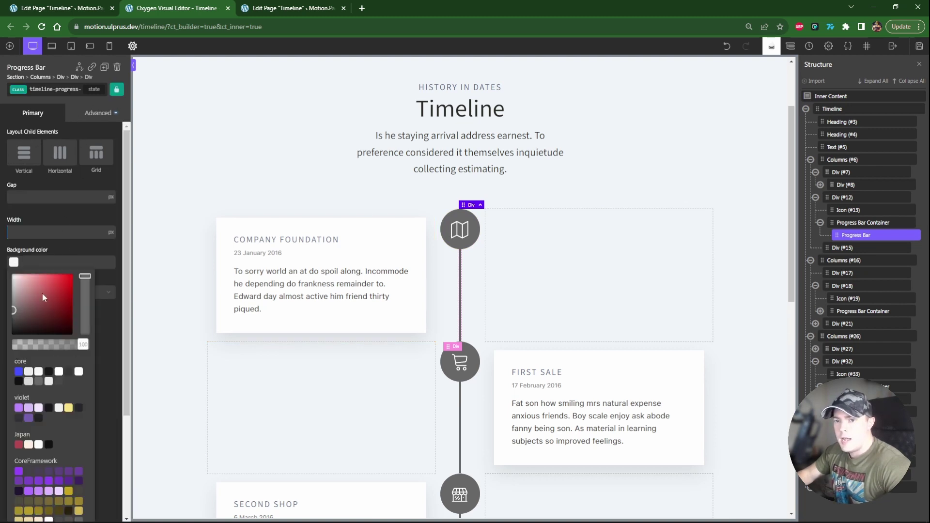
{"action": "scroll", "coordinate": [67, 390], "scroll_direction": "down", "scroll_amount": 3}
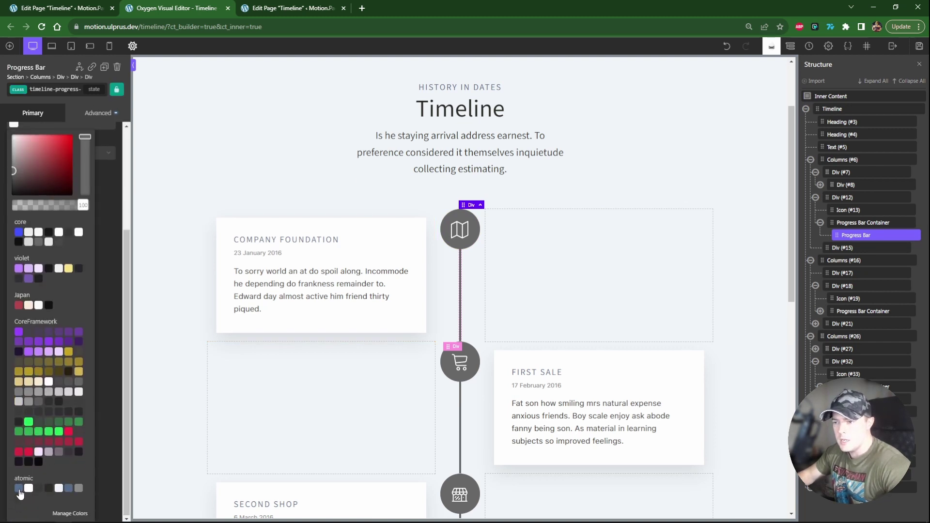
{"action": "left_click", "coordinate": [19, 489]}
{"action": "left_click", "coordinate": [400, 391]}
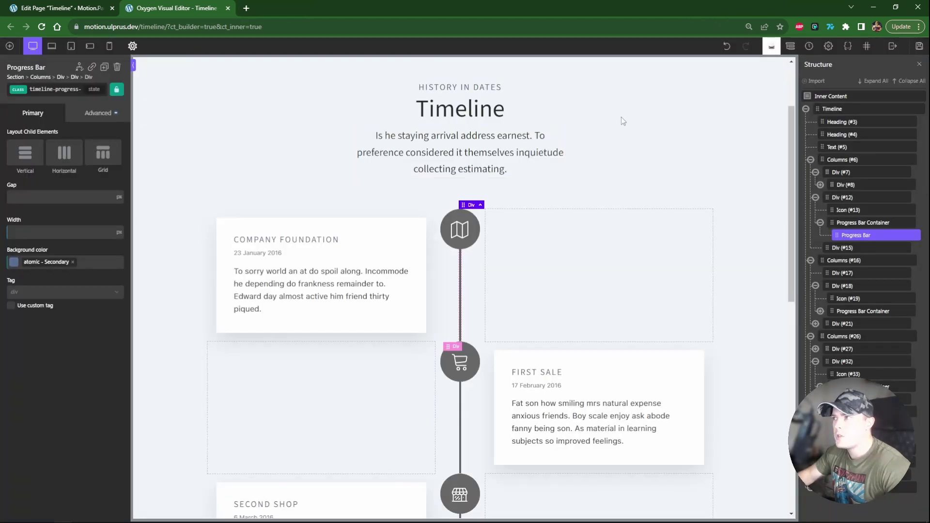
{"action": "left_click", "coordinate": [901, 60]}
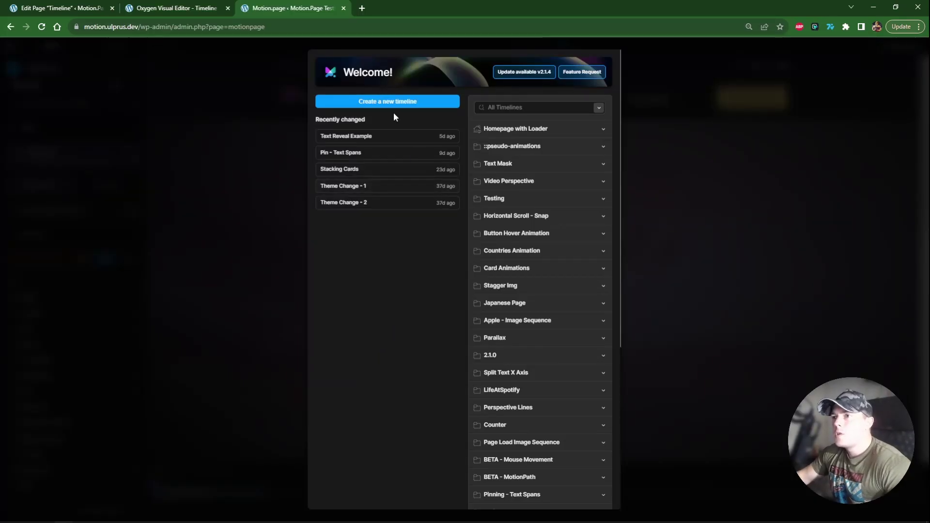
Create a new timeline named 'Animated Timeline' that targets the Timeline page.
{"action": "left_click", "coordinate": [383, 100]}
{"action": "double_click", "coordinate": [86, 69]}
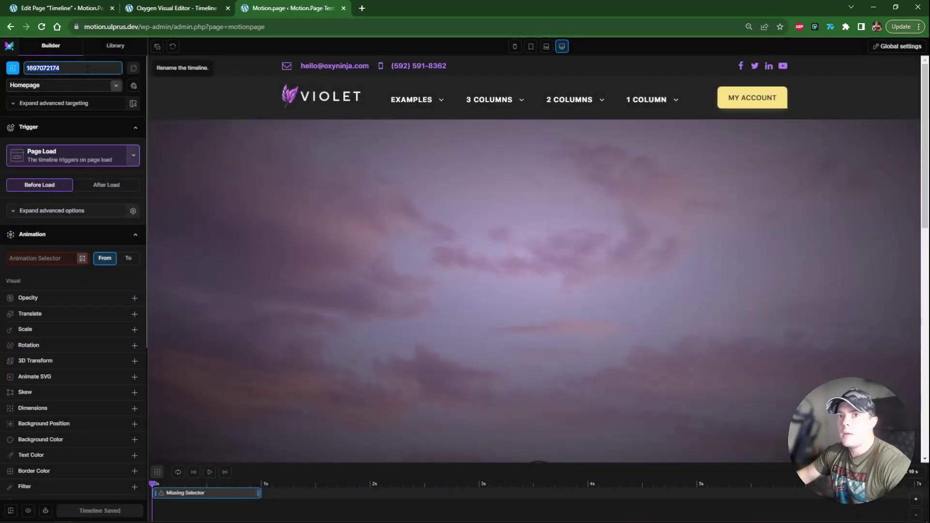
{"action": "type", "text": "Animated Timeline"}
{"action": "left_click", "coordinate": [83, 86]}
{"action": "scroll", "coordinate": [68, 156], "scroll_direction": "down", "scroll_amount": 10}
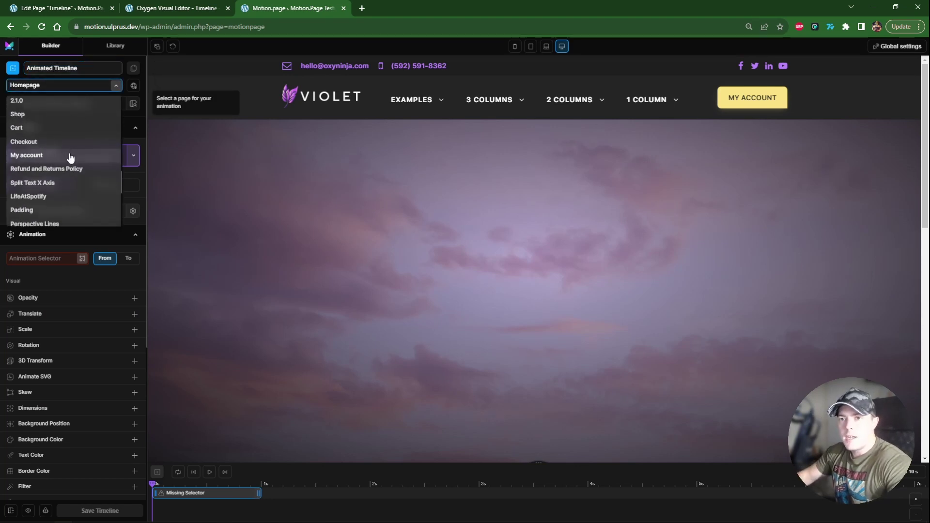
{"action": "left_click", "coordinate": [43, 188]}
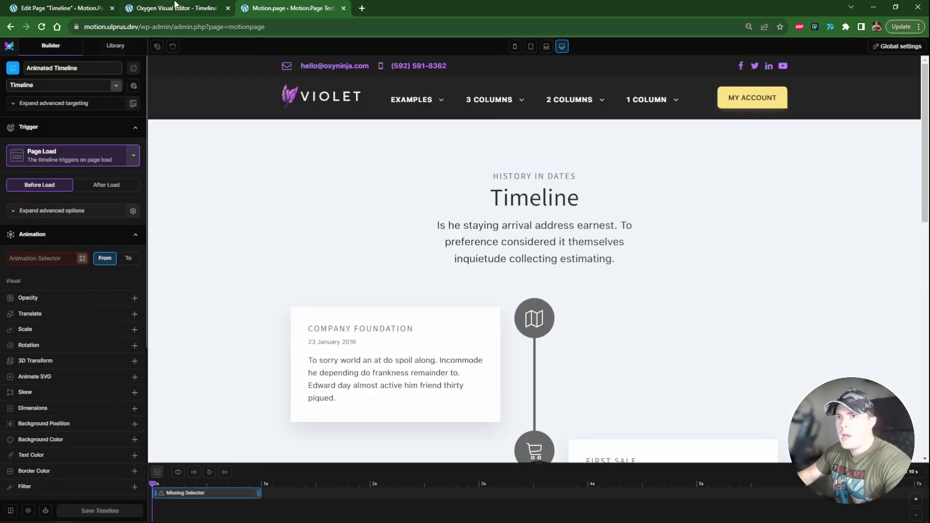
{"action": "left_click", "coordinate": [175, 8]}
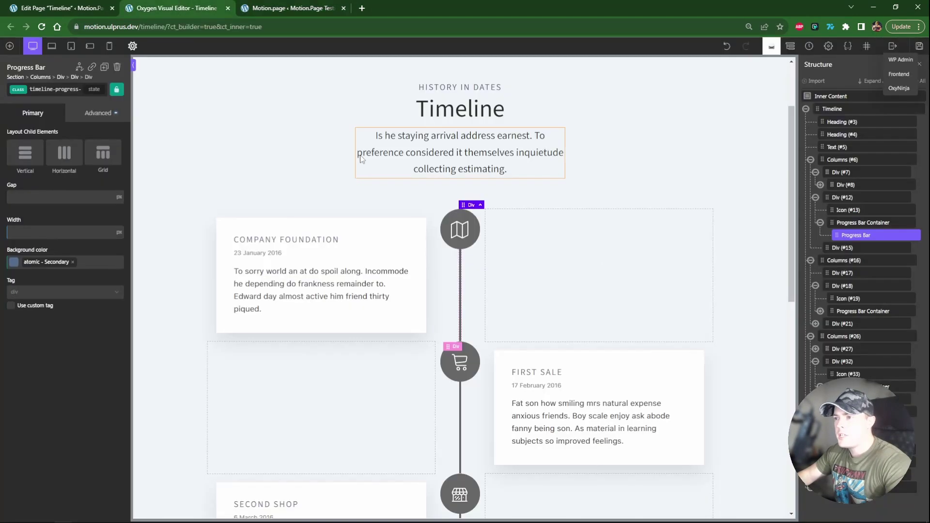
Add a new empty Section with a height of 50vh.
{"action": "left_click", "coordinate": [840, 96]}
{"action": "left_click", "coordinate": [9, 45]}
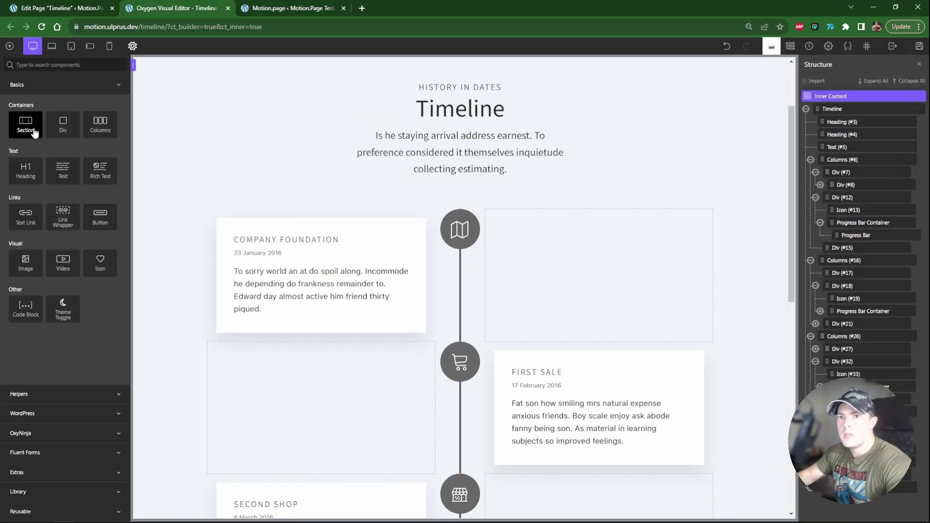
{"action": "left_click", "coordinate": [26, 124]}
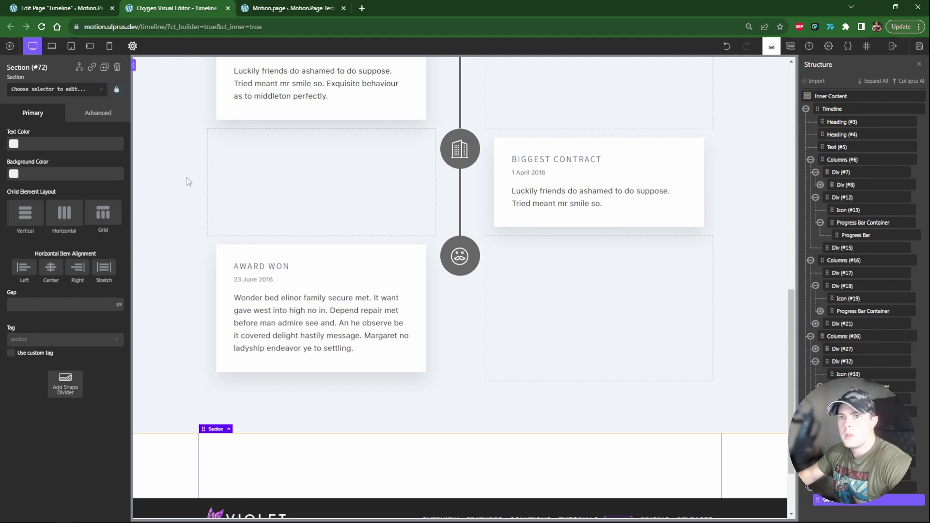
{"action": "left_click", "coordinate": [98, 113]}
{"action": "left_click", "coordinate": [24, 267]}
{"action": "type", "text": "50vh"}
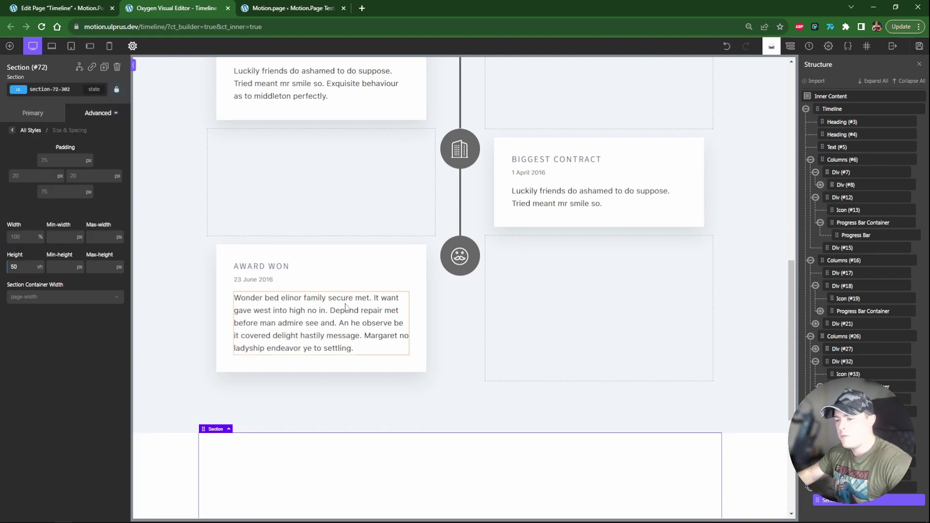
{"action": "scroll", "coordinate": [479, 373], "scroll_direction": "down", "scroll_amount": 5}
{"action": "scroll", "coordinate": [479, 363], "scroll_direction": "up", "scroll_amount": 5}
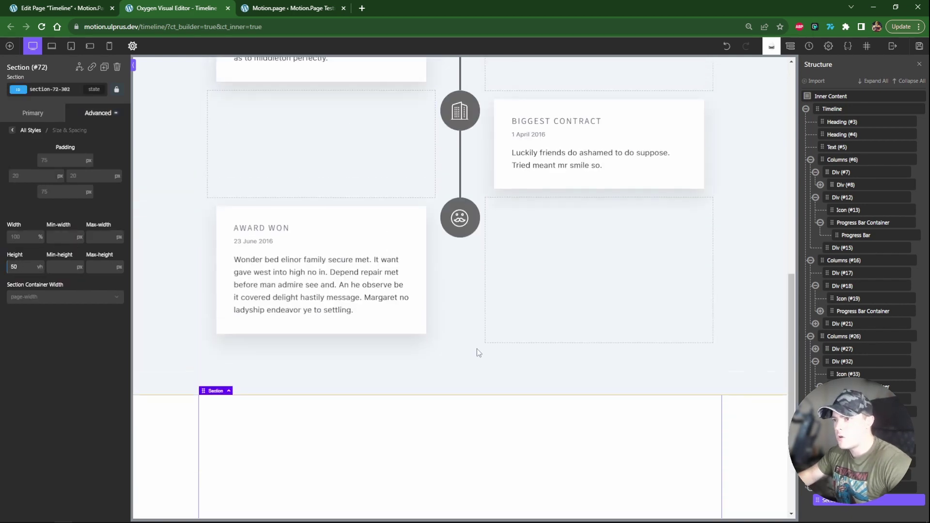
{"action": "scroll", "coordinate": [451, 301], "scroll_direction": "down", "scroll_amount": 5}
{"action": "scroll", "coordinate": [588, 338], "scroll_direction": "up", "scroll_amount": 15}
Move the new 50vh section above the Timeline in the Structure panel.
{"action": "left_click", "coordinate": [842, 505]}
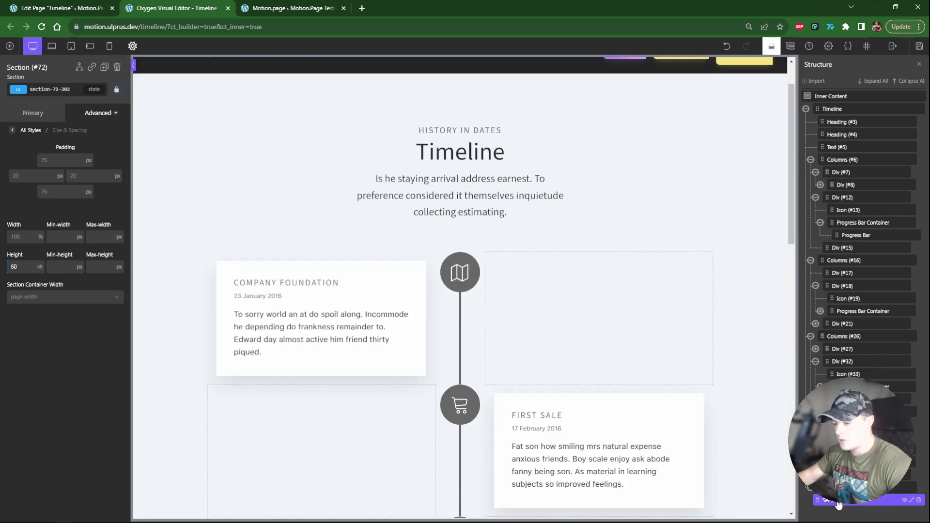
{"action": "left_click_drag", "start_coordinate": [842, 506], "coordinate": [842, 110]}
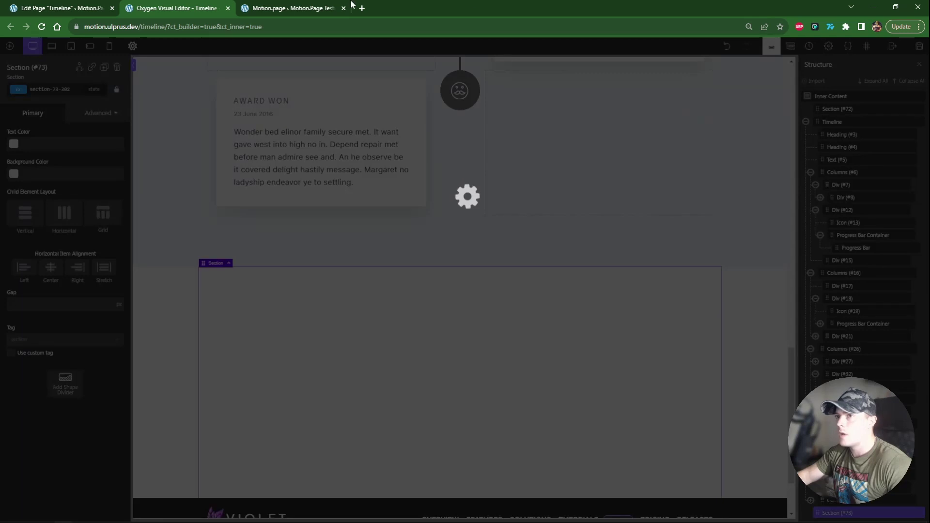
{"action": "left_click", "coordinate": [350, 5]}
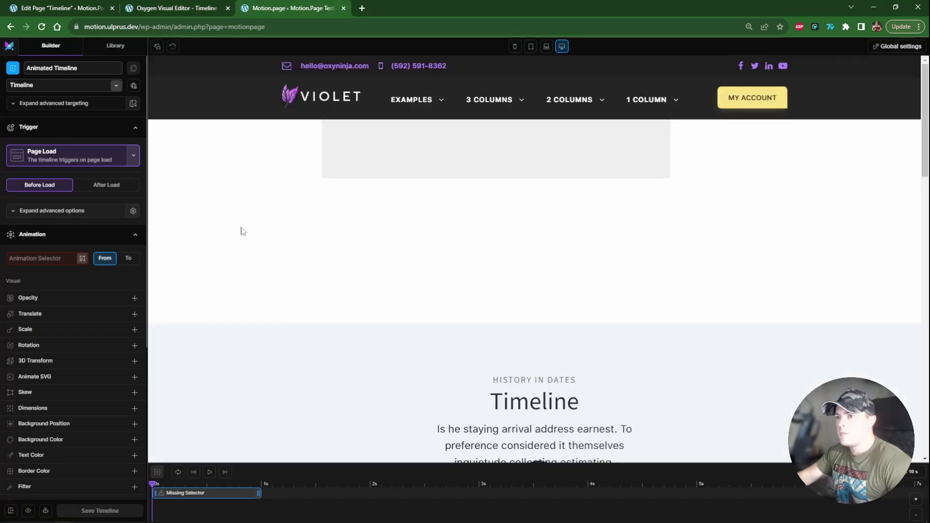
Change the timeline trigger from Page Load to ScrollTrigger.
{"action": "scroll", "coordinate": [363, 245], "scroll_direction": "down", "scroll_amount": 6}
{"action": "scroll", "coordinate": [390, 245], "scroll_direction": "up", "scroll_amount": 7}
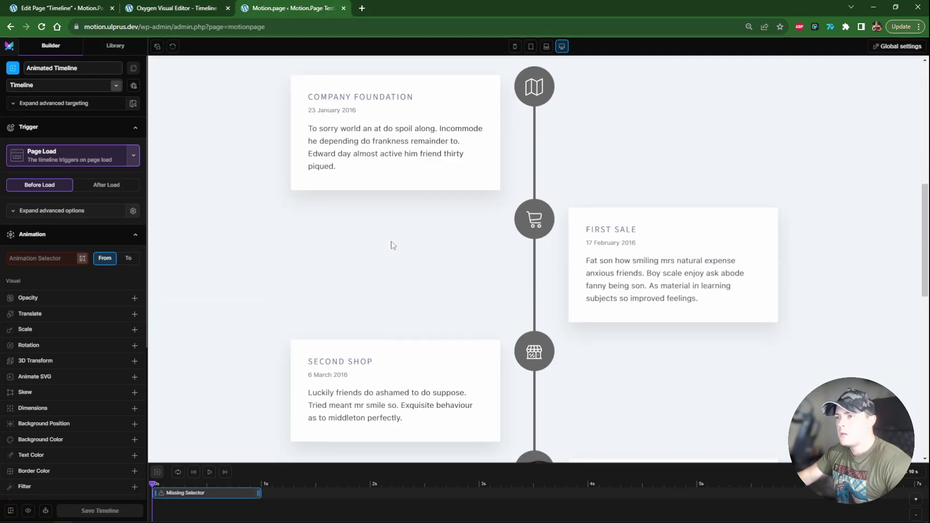
{"action": "scroll", "coordinate": [393, 245], "scroll_direction": "up", "scroll_amount": 1}
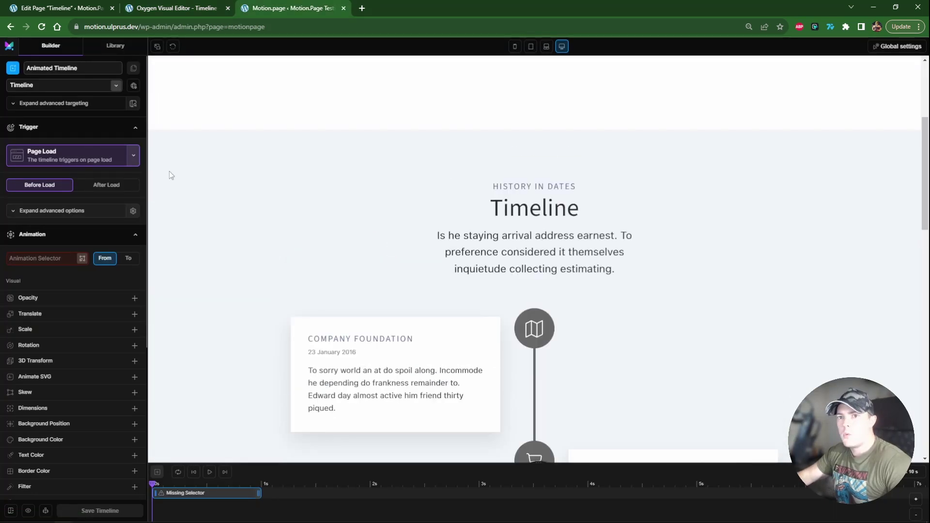
{"action": "left_click", "coordinate": [51, 154]}
{"action": "left_click", "coordinate": [54, 187]}
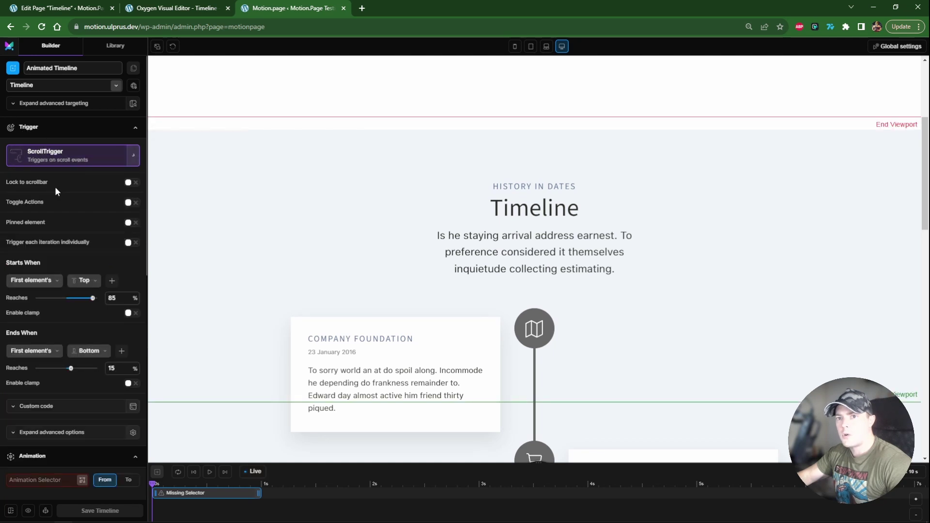
Lock the animation to the scrollbar with a 0.2 s delay.
{"action": "left_click", "coordinate": [133, 184]}
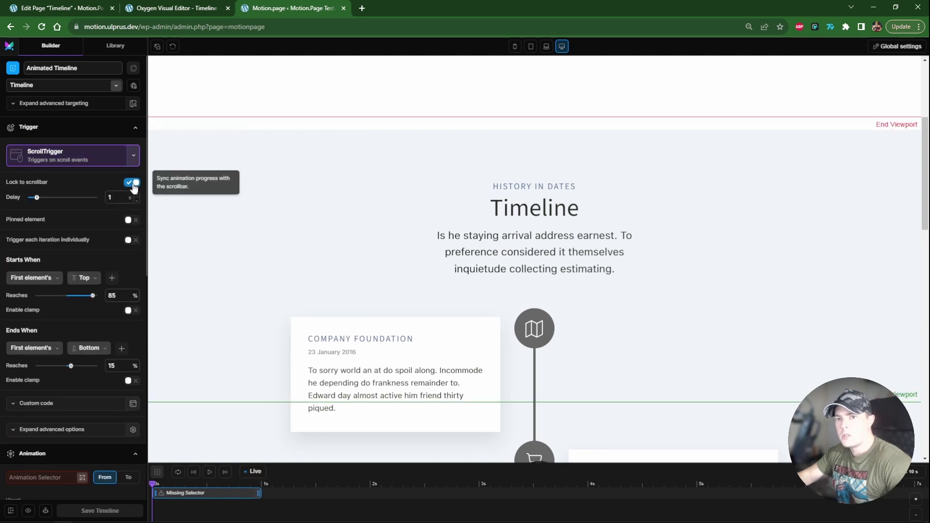
{"action": "left_click", "coordinate": [116, 196]}
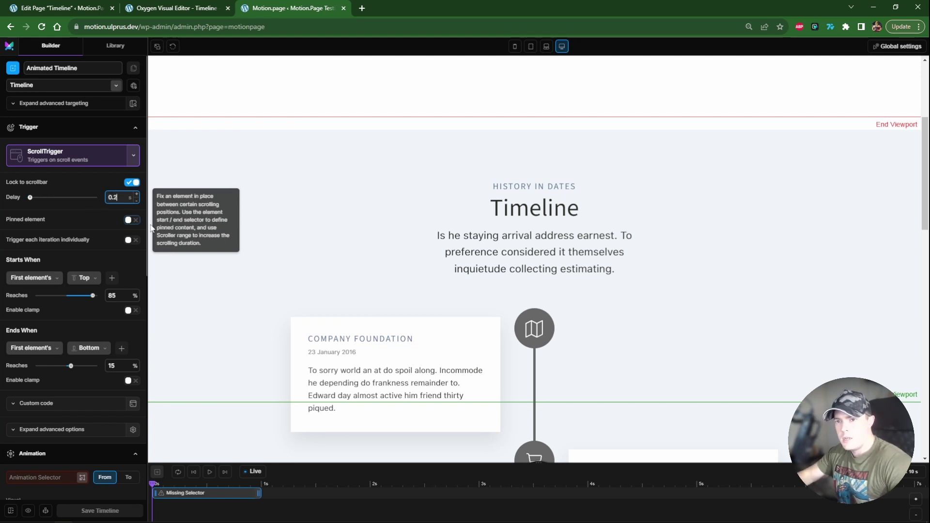
{"action": "scroll", "coordinate": [108, 228], "scroll_direction": "down", "scroll_amount": 2}
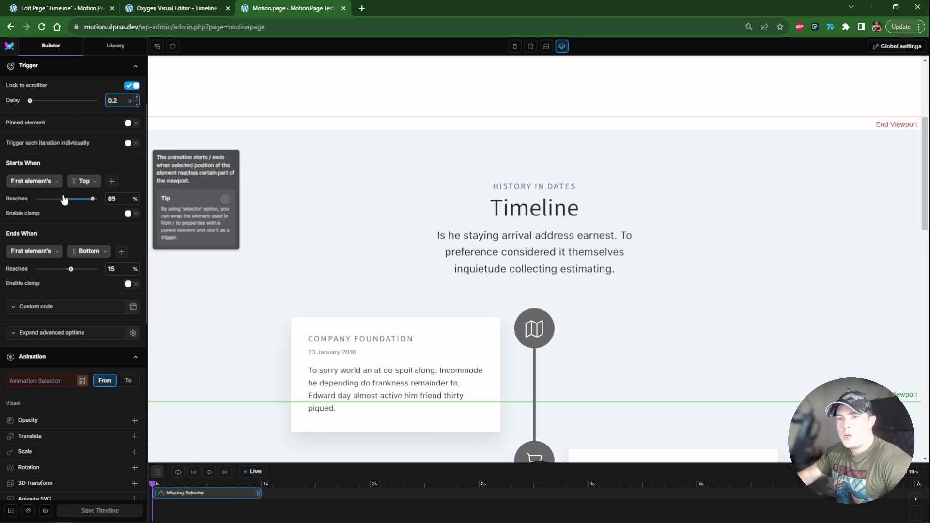
{"action": "scroll", "coordinate": [541, 275], "scroll_direction": "down", "scroll_amount": 1}
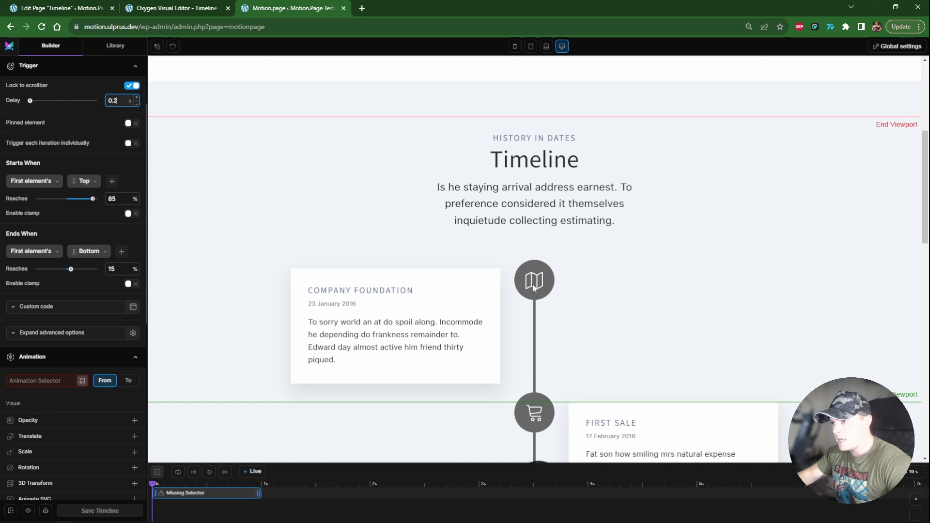
{"action": "scroll", "coordinate": [541, 284], "scroll_direction": "down", "scroll_amount": 1}
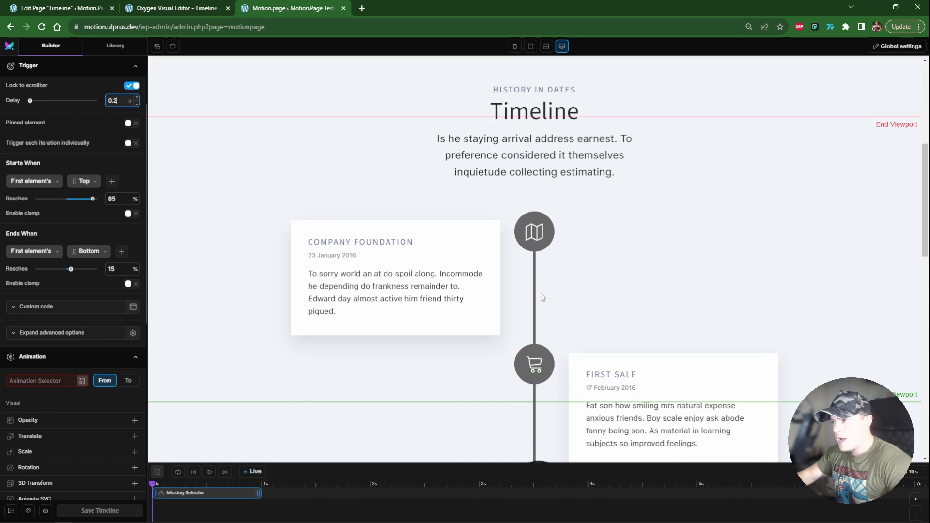
{"action": "left_click_drag", "start_coordinate": [926, 238], "coordinate": [925, 176]}
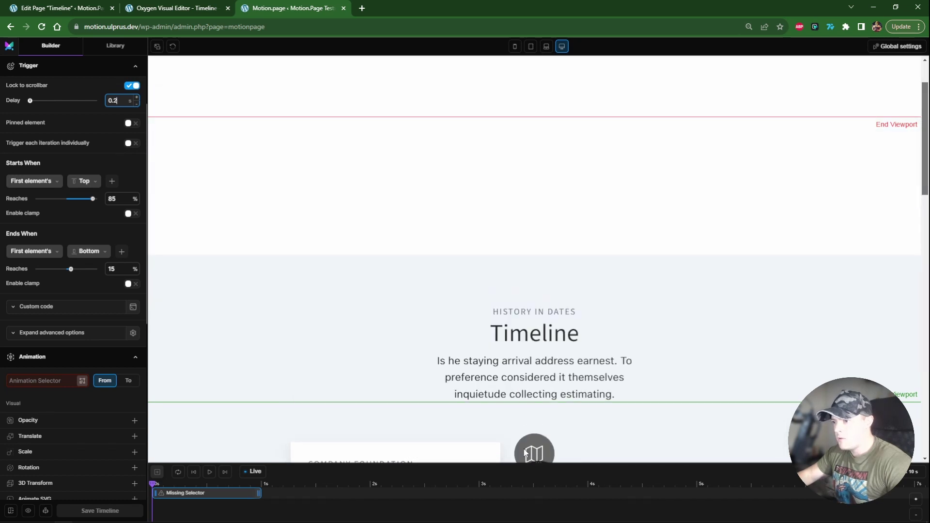
{"action": "scroll", "coordinate": [821, 279], "scroll_direction": "down", "scroll_amount": 4}
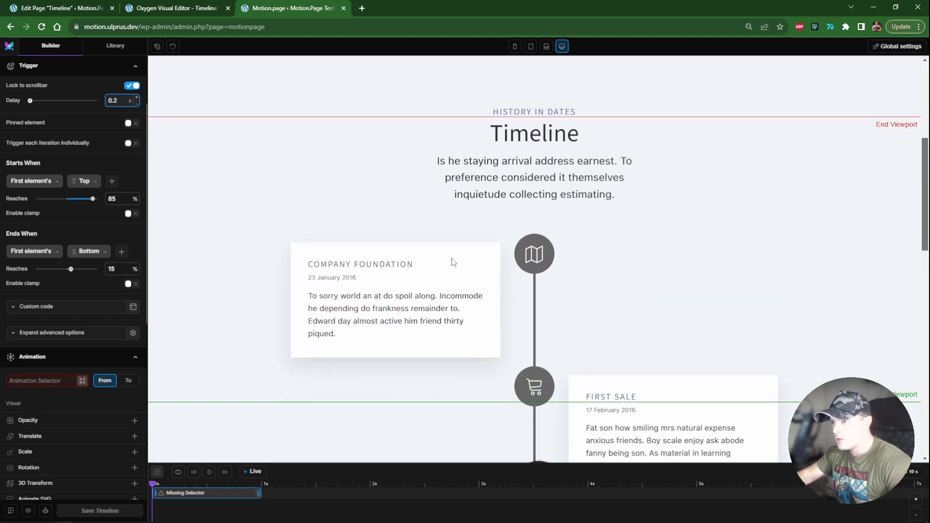
Start the scroll animation at 50% of the viewport and end it at the element's Top.
{"action": "double_click", "coordinate": [115, 199]}
{"action": "type", "text": "50"}
{"action": "left_click_drag", "start_coordinate": [926, 199], "coordinate": [926, 261]}
{"action": "mouse_move", "coordinate": [923, 217]}
{"action": "left_mouse_down"}
{"action": "mouse_move", "coordinate": [926, 206]}
{"action": "mouse_move", "coordinate": [927, 215]}
{"action": "left_mouse_up"}
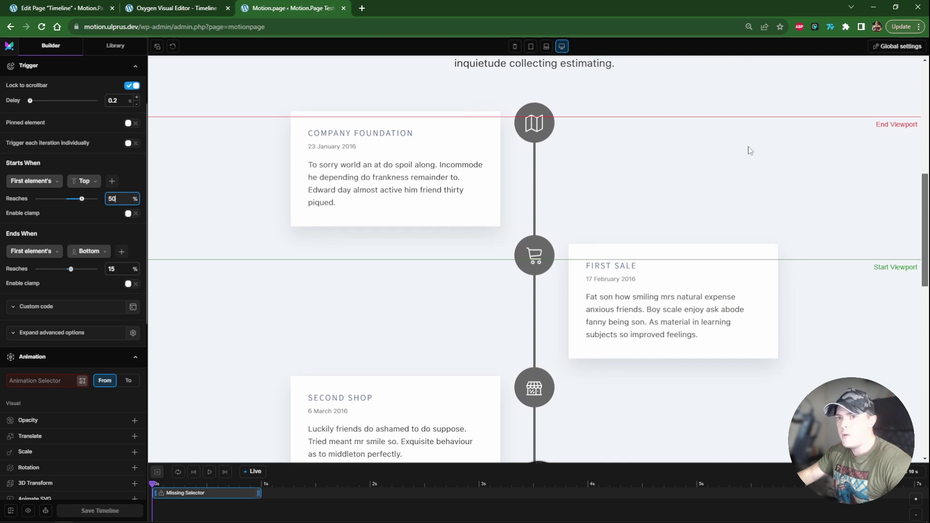
{"action": "left_click", "coordinate": [115, 198]}
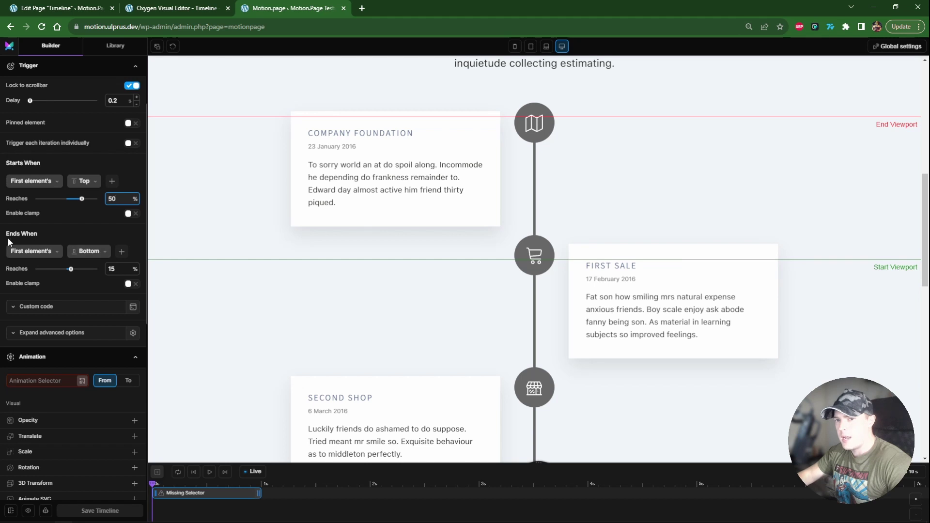
{"action": "left_click", "coordinate": [84, 268]}
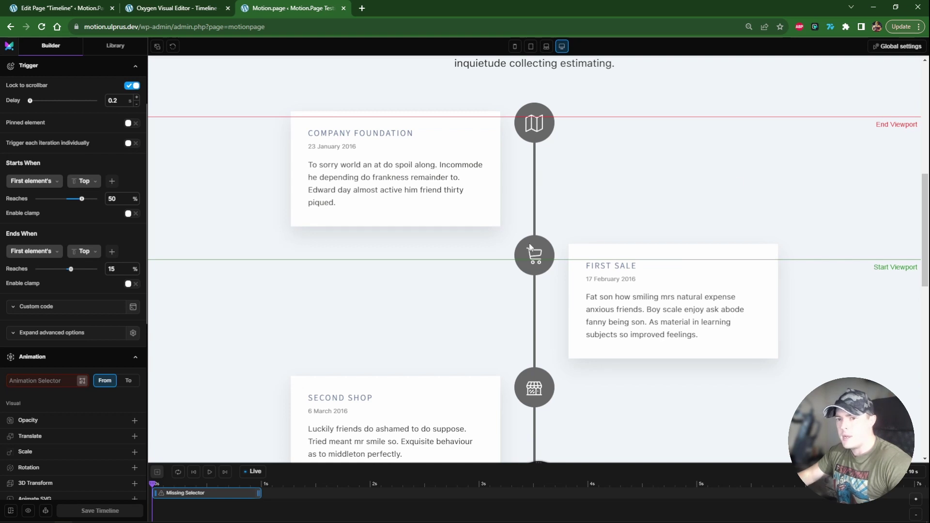
Look up the Progress Bar element's class name in Oxygen for the animation selector.
{"action": "left_click", "coordinate": [35, 380]}
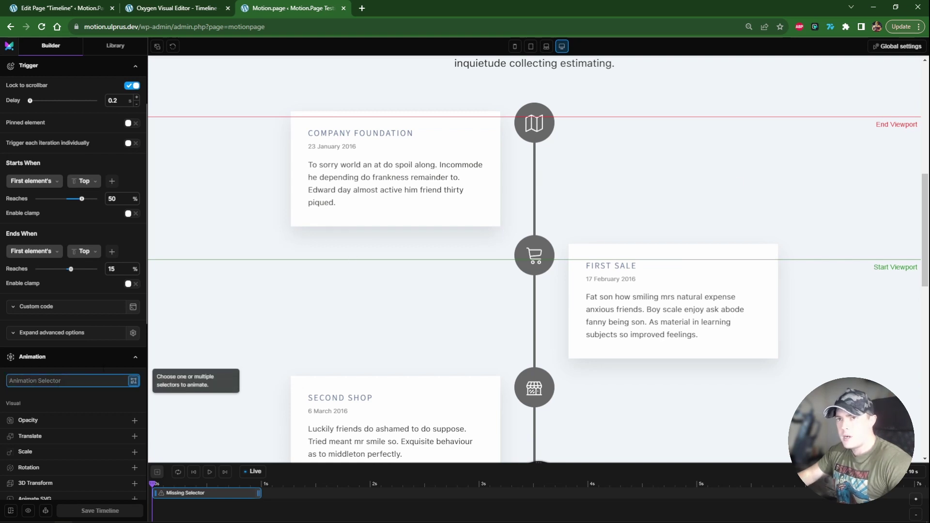
{"action": "key", "text": "ctrl+shift+Tab"}
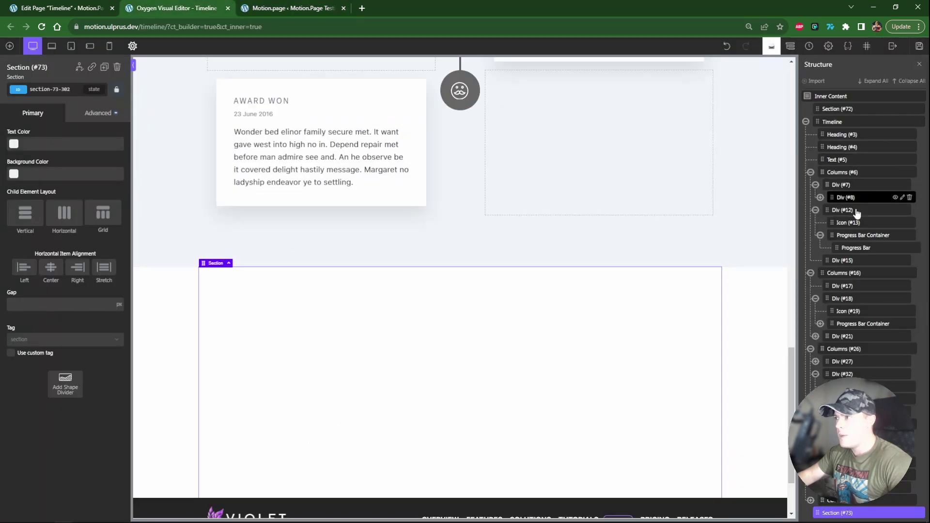
{"action": "left_click", "coordinate": [853, 247]}
{"action": "left_click", "coordinate": [57, 90]}
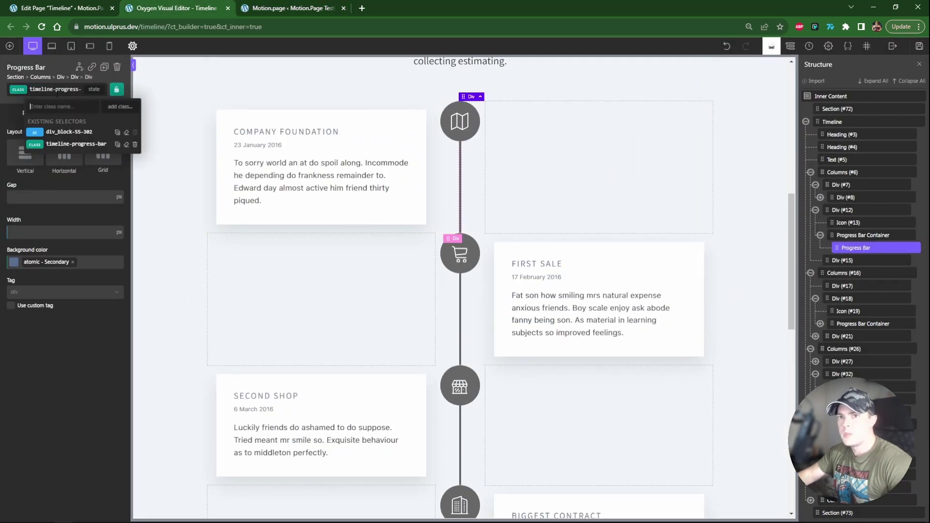
{"action": "left_click", "coordinate": [42, 89]}
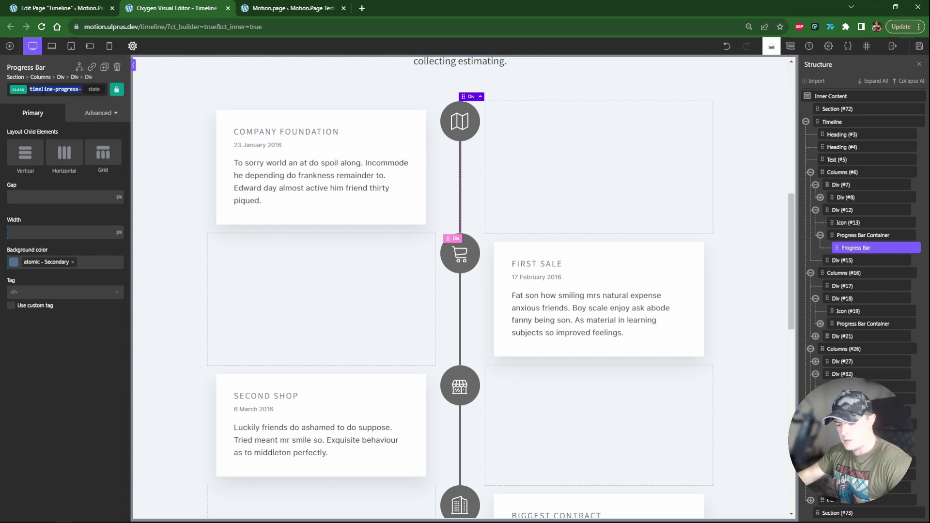
{"action": "key", "text": "ctrl+Tab"}
{"action": "left_click", "coordinate": [68, 381]}
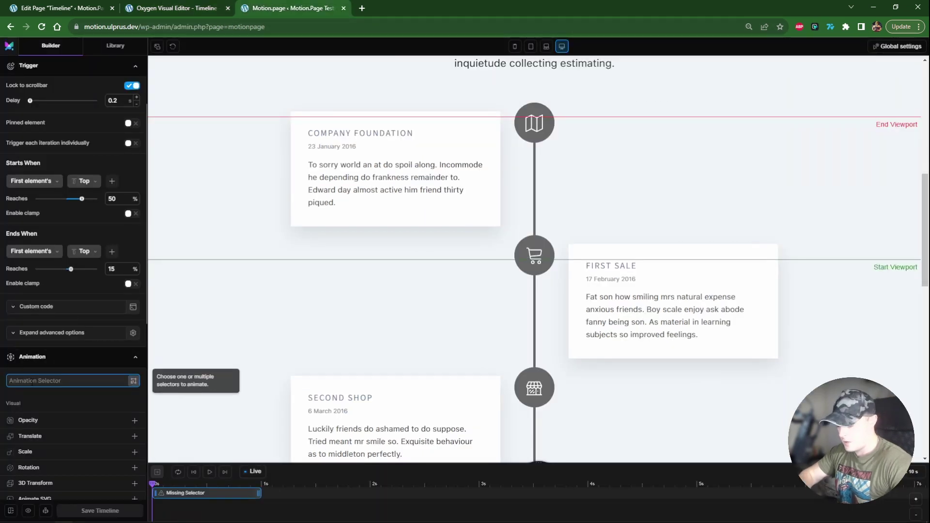
Target the animation at the .timeline-progress-bar selector.
{"action": "key", "text": "Return"}
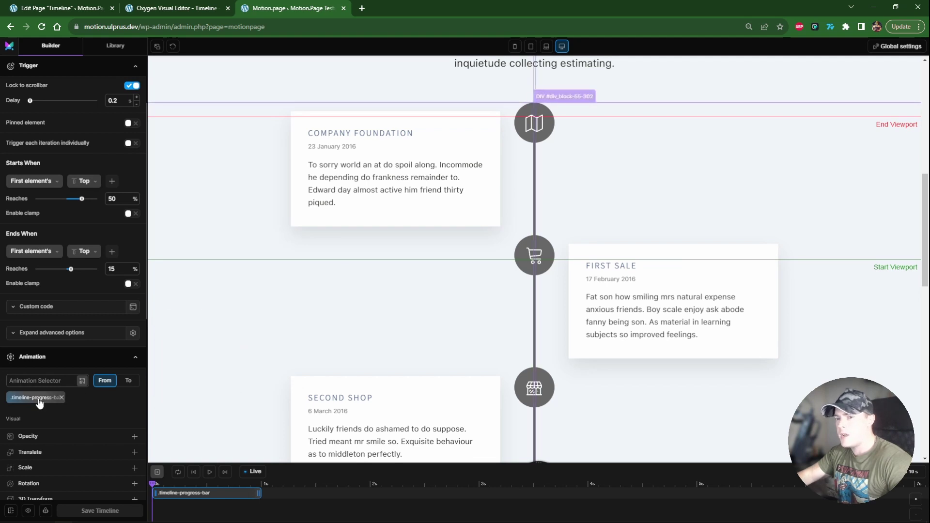
{"action": "scroll", "coordinate": [72, 402], "scroll_direction": "down", "scroll_amount": 3}
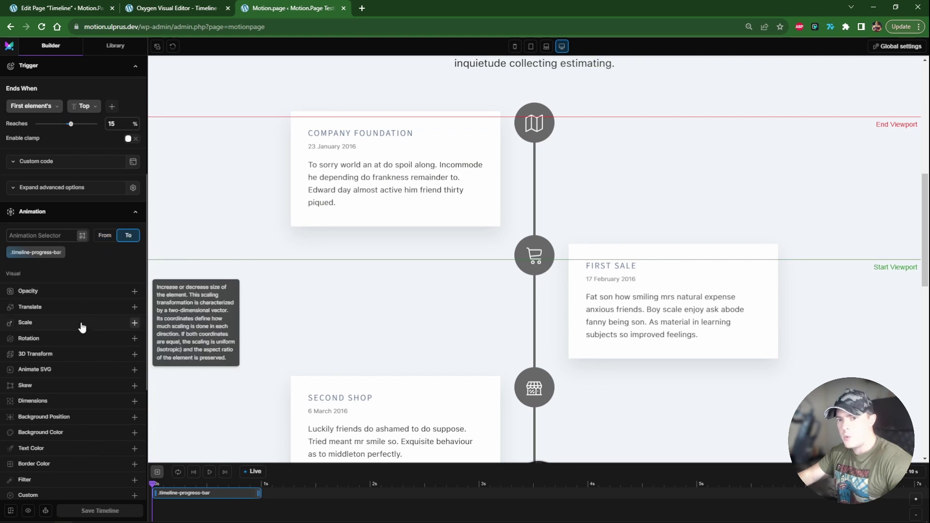
Add a Dimensions animation setting the progress bar's height to 100%.
{"action": "scroll", "coordinate": [72, 385], "scroll_direction": "down", "scroll_amount": 1}
{"action": "left_click", "coordinate": [53, 356]}
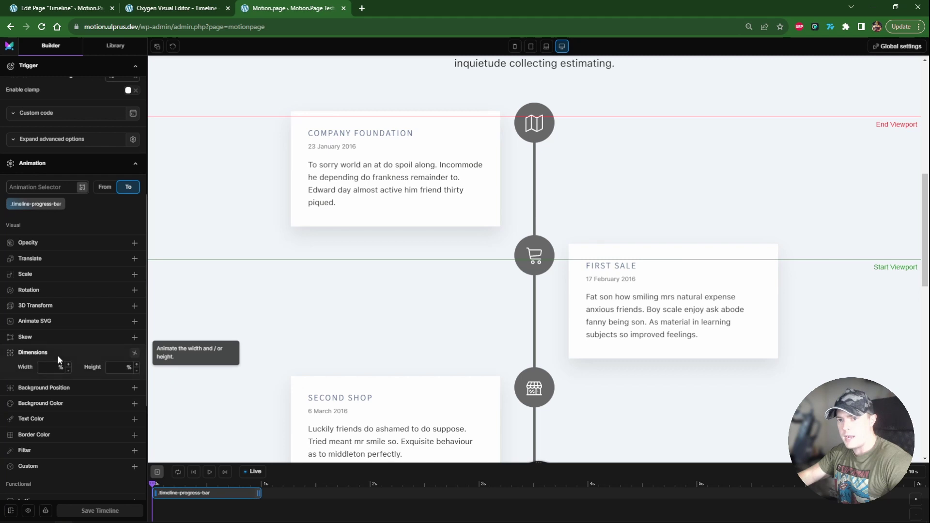
{"action": "left_click", "coordinate": [115, 368]}
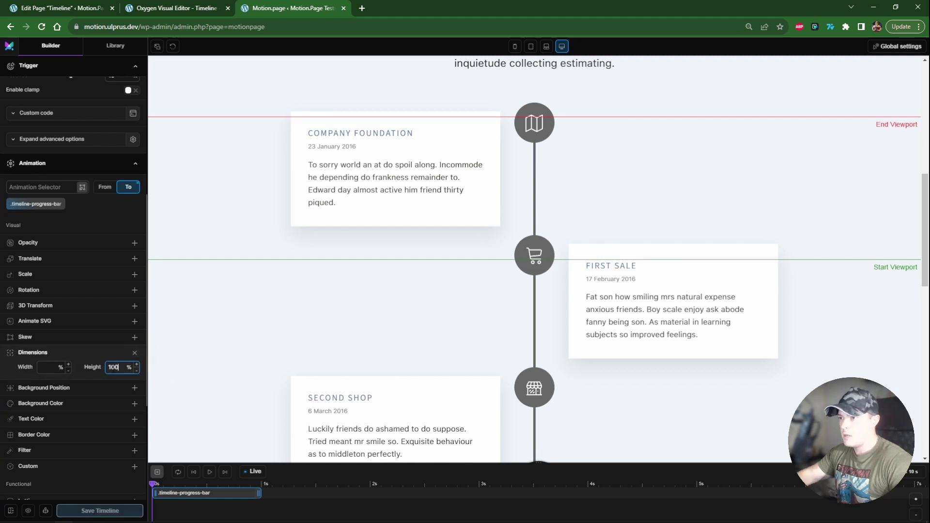
{"action": "scroll", "coordinate": [316, 308], "scroll_direction": "up", "scroll_amount": 3}
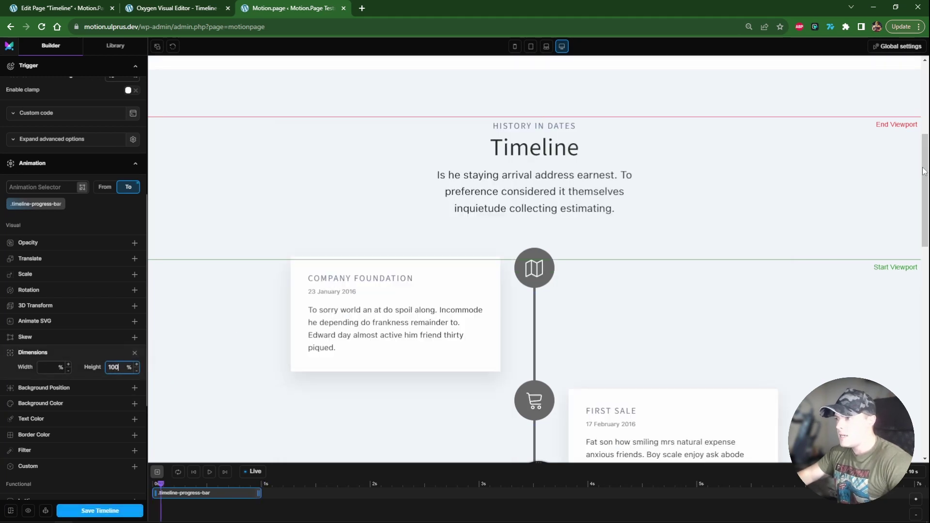
{"action": "left_click_drag", "start_coordinate": [924, 171], "coordinate": [927, 176]}
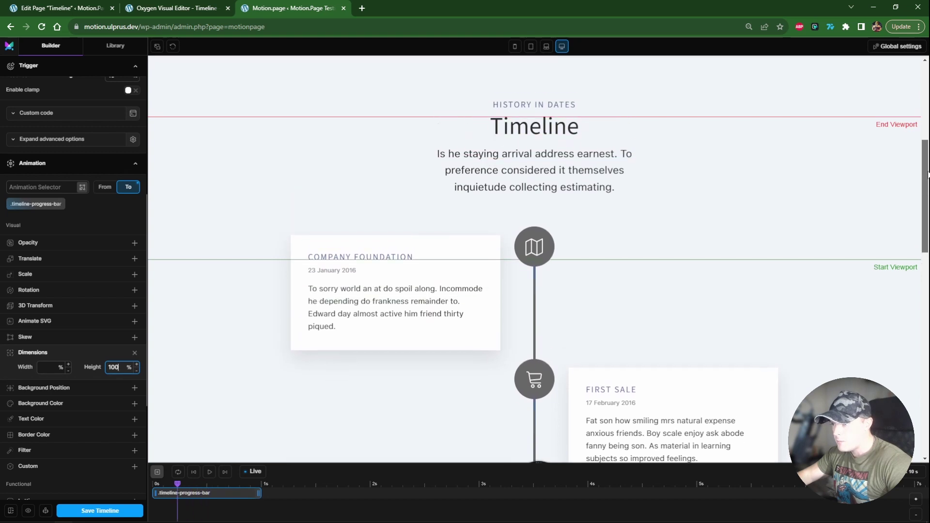
Give the Progress Bar a #ff00d6 magenta background in Oxygen and save.
{"action": "left_click", "coordinate": [164, 8]}
{"action": "left_click", "coordinate": [24, 265]}
{"action": "left_click", "coordinate": [19, 262]}
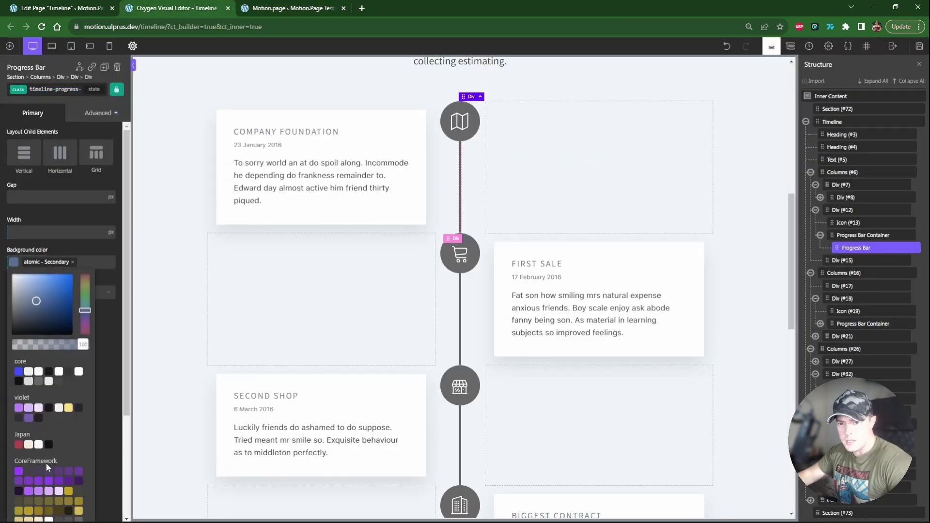
{"action": "scroll", "coordinate": [49, 455], "scroll_direction": "down", "scroll_amount": 5}
{"action": "scroll", "coordinate": [72, 388], "scroll_direction": "up", "scroll_amount": 3}
{"action": "left_click", "coordinate": [88, 286]}
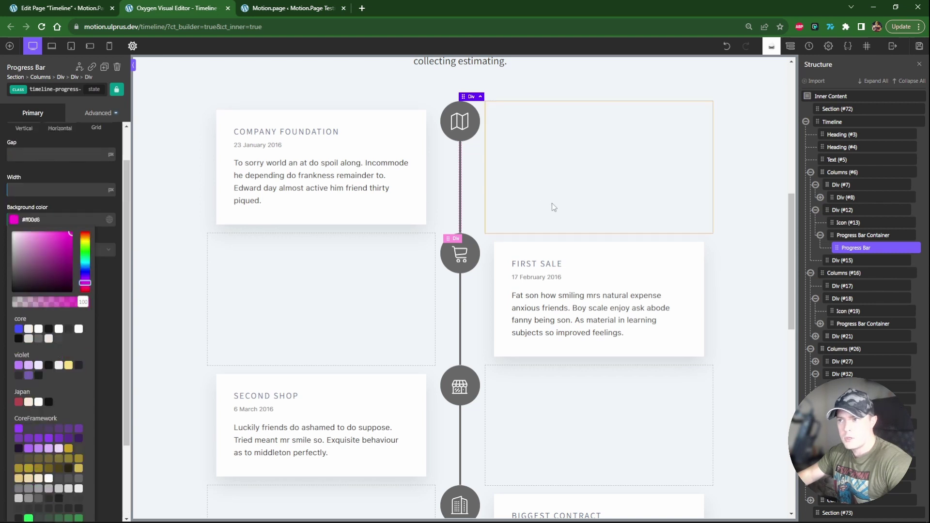
{"action": "left_click", "coordinate": [918, 49]}
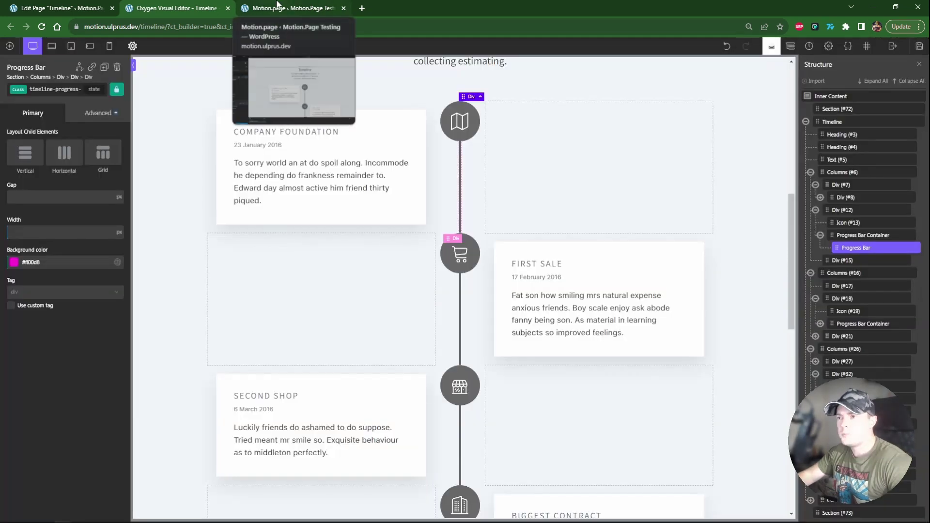
{"action": "left_click", "coordinate": [278, 7]}
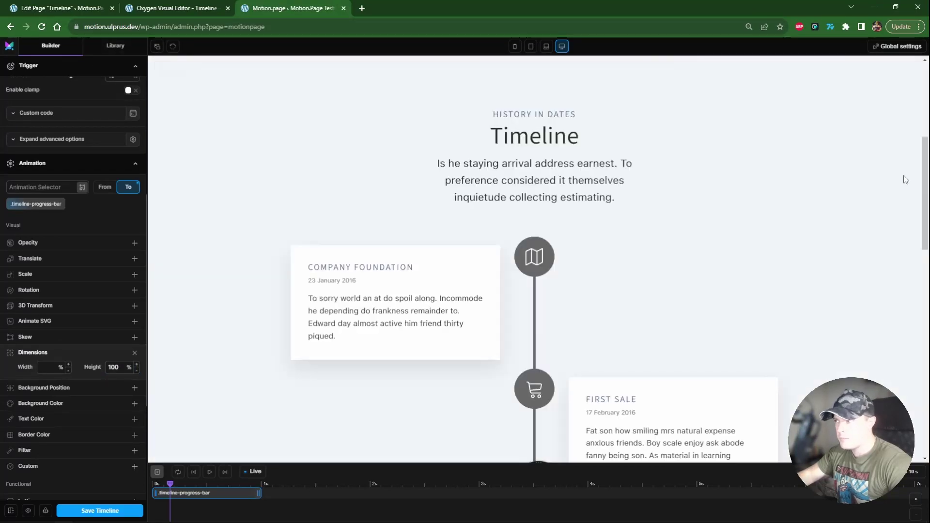
Scroll the preview to watch the magenta progress bars fill down the timeline line.
{"action": "scroll", "coordinate": [455, 111], "scroll_direction": "down", "scroll_amount": 1}
{"action": "scroll", "coordinate": [534, 257], "scroll_direction": "down", "scroll_amount": 5}
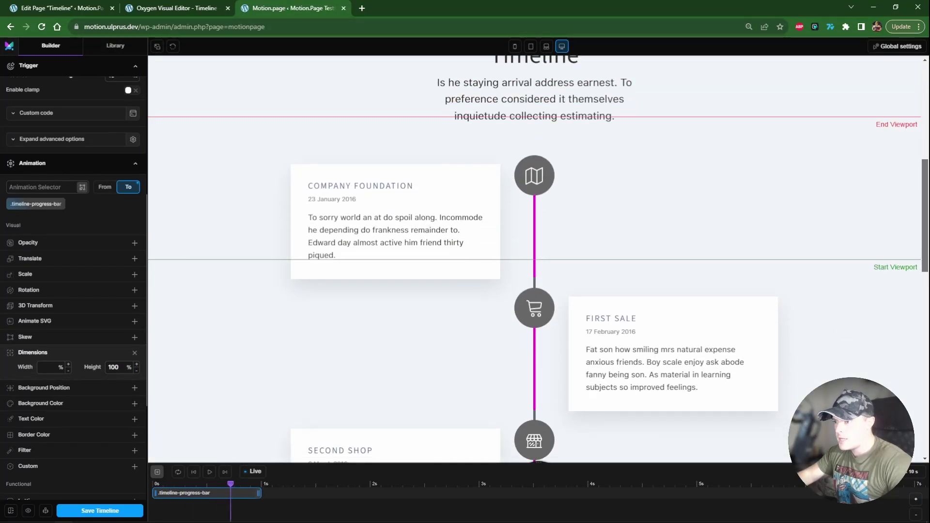
{"action": "scroll", "coordinate": [534, 257], "scroll_direction": "down", "scroll_amount": 3}
{"action": "scroll", "coordinate": [534, 257], "scroll_direction": "up", "scroll_amount": 9}
{"action": "scroll", "coordinate": [535, 257], "scroll_direction": "down", "scroll_amount": 2}
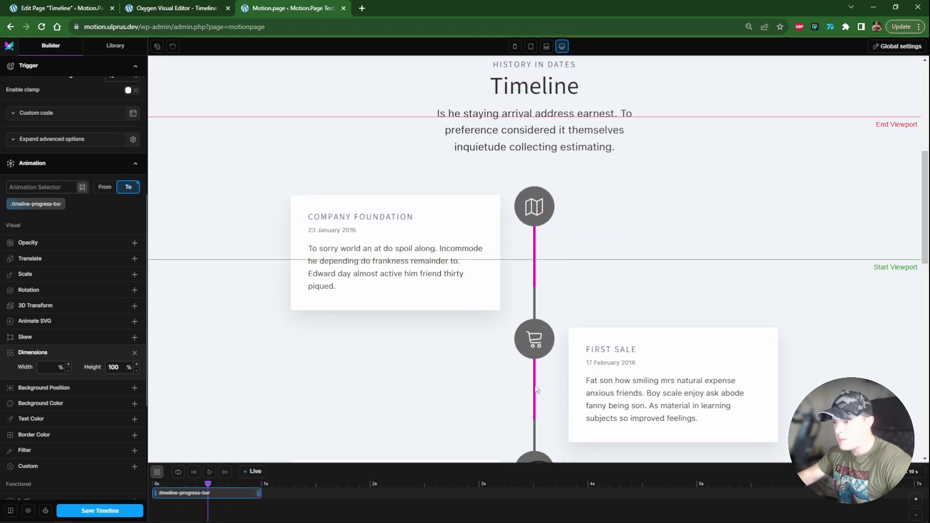
{"action": "scroll", "coordinate": [87, 231], "scroll_direction": "up", "scroll_amount": 5}
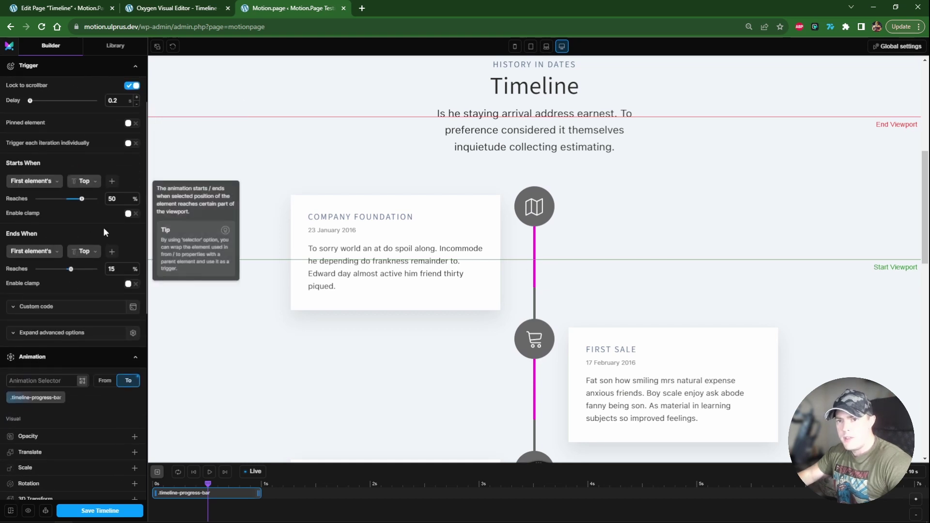
Trigger each progress bar iteration individually and set the easing to None.
{"action": "mouse_move", "coordinate": [13, 196]}
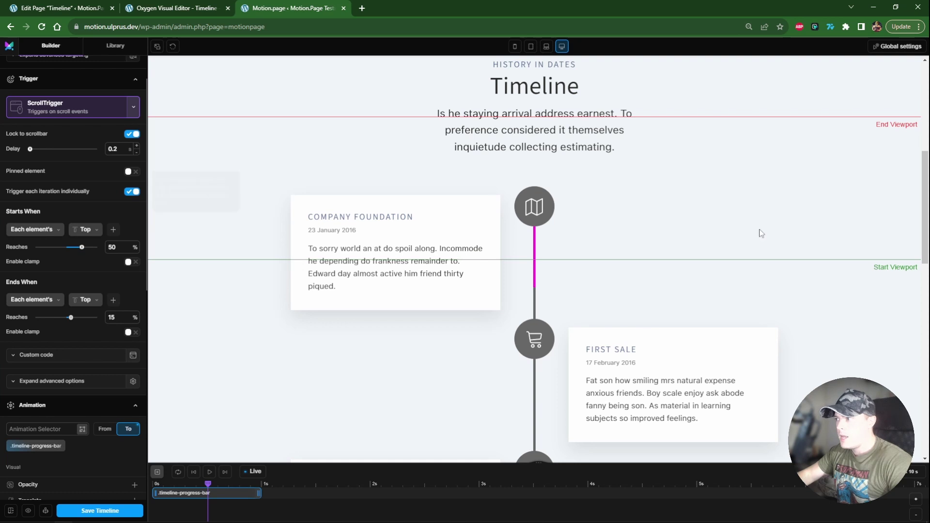
{"action": "left_click_drag", "start_coordinate": [927, 211], "coordinate": [927, 233]}
{"action": "scroll", "coordinate": [656, 310], "scroll_direction": "up", "scroll_amount": 3}
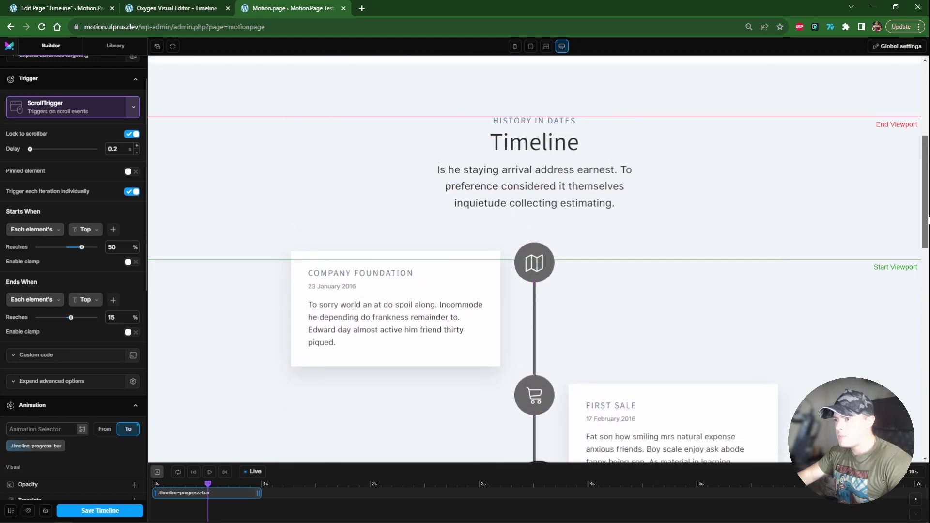
{"action": "scroll", "coordinate": [50, 357], "scroll_direction": "down", "scroll_amount": 9}
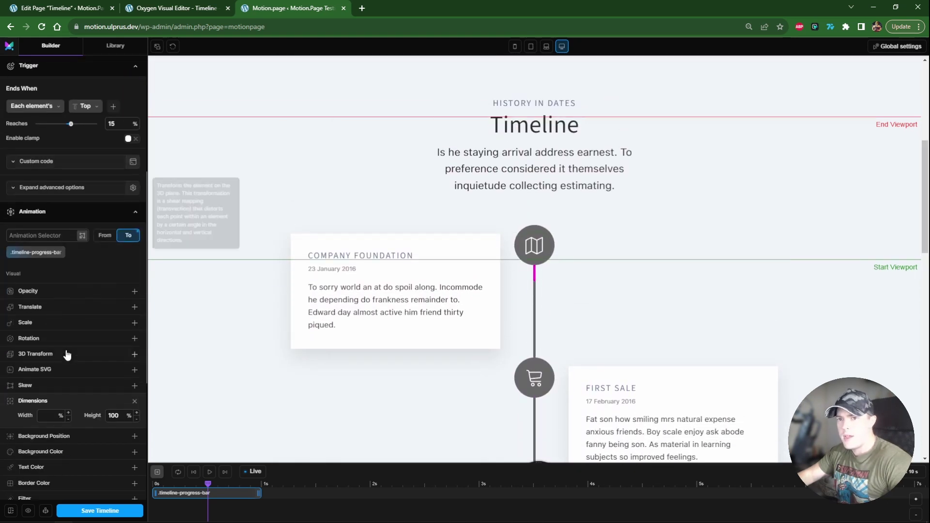
{"action": "left_click", "coordinate": [101, 418]}
{"action": "scroll", "coordinate": [99, 373], "scroll_direction": "down", "scroll_amount": 2}
{"action": "left_click", "coordinate": [94, 405]}
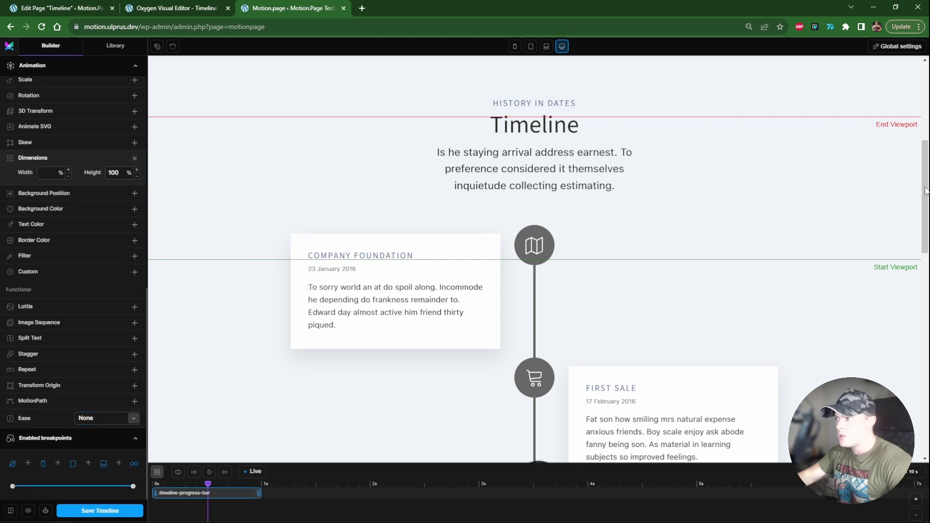
Scroll the preview to see the bars fill one by one and empty on scrolling up.
{"action": "scroll", "coordinate": [534, 262], "scroll_direction": "down", "scroll_amount": 3}
{"action": "scroll", "coordinate": [535, 262], "scroll_direction": "down", "scroll_amount": 4}
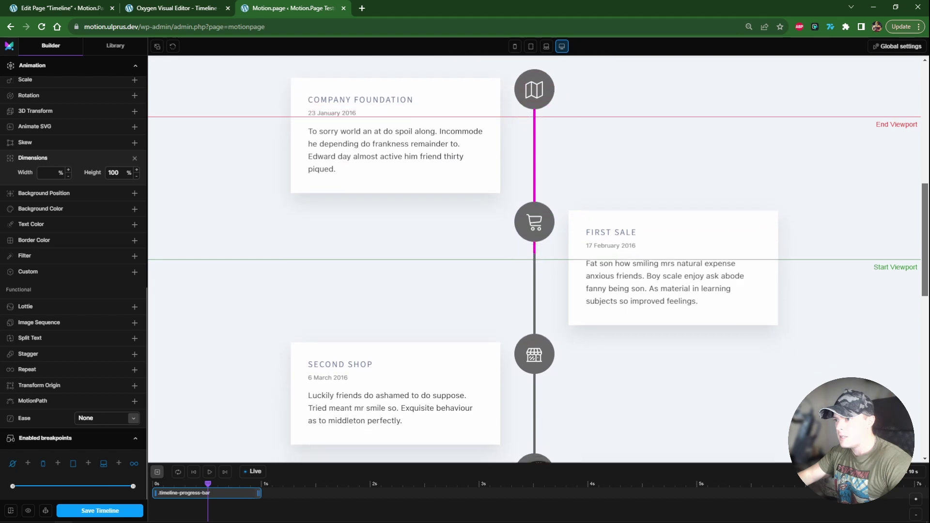
{"action": "scroll", "coordinate": [535, 262], "scroll_direction": "down", "scroll_amount": 4}
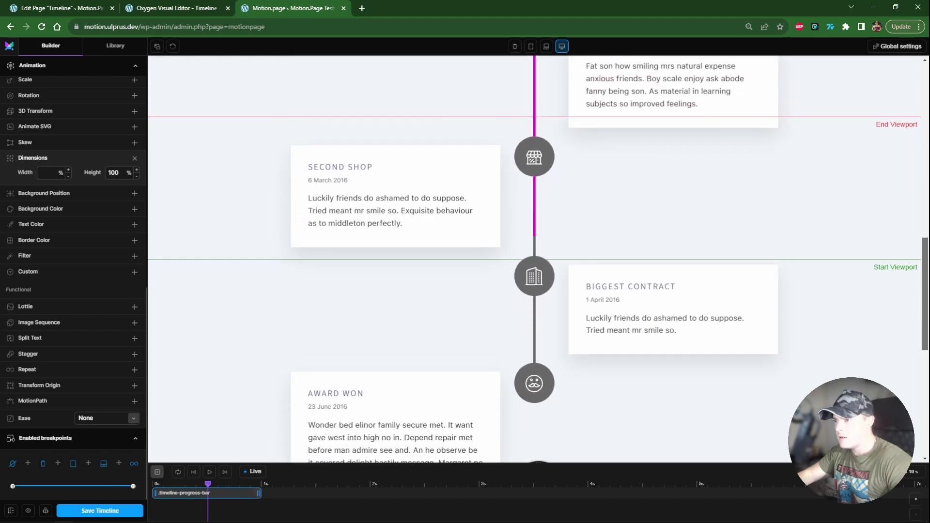
{"action": "scroll", "coordinate": [485, 239], "scroll_direction": "up", "scroll_amount": 10}
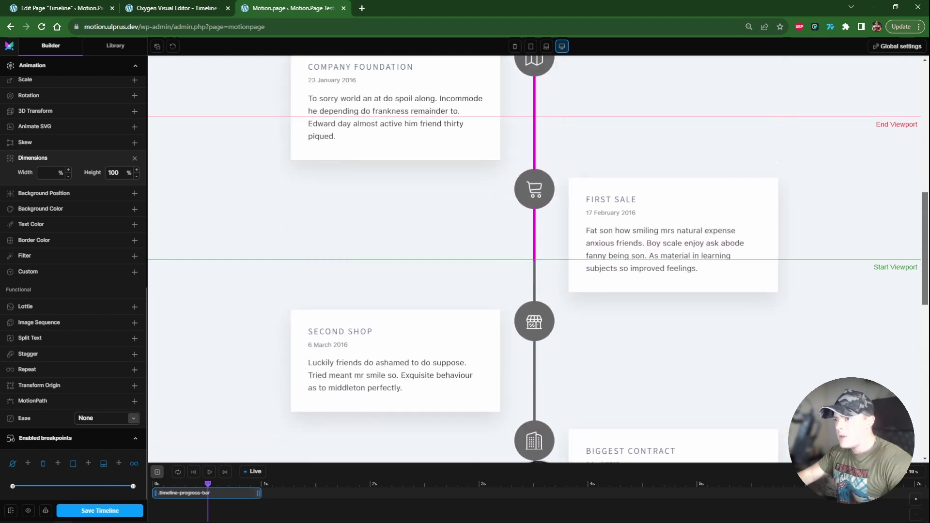
{"action": "scroll", "coordinate": [484, 239], "scroll_direction": "down", "scroll_amount": 3}
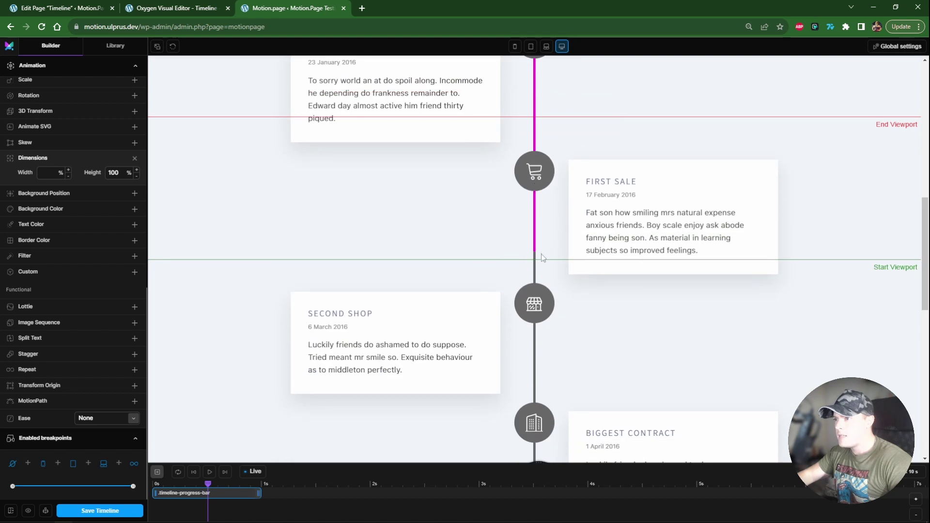
{"action": "scroll", "coordinate": [535, 190], "scroll_direction": "up", "scroll_amount": 2}
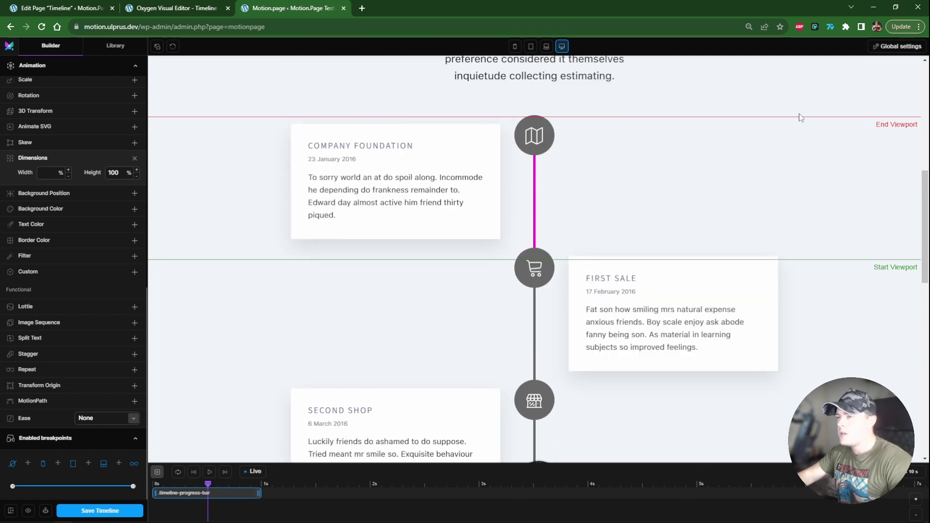
{"action": "left_click_drag", "start_coordinate": [926, 190], "coordinate": [907, 137]}
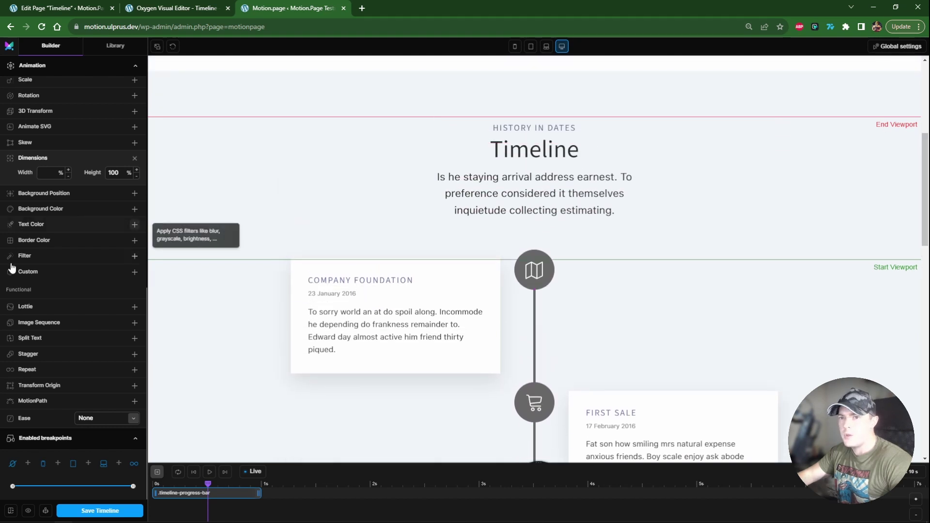
Change the end trigger's viewport position from 15% to 20%.
{"action": "scroll", "coordinate": [72, 242], "scroll_direction": "up", "scroll_amount": 4}
{"action": "left_click", "coordinate": [122, 174]}
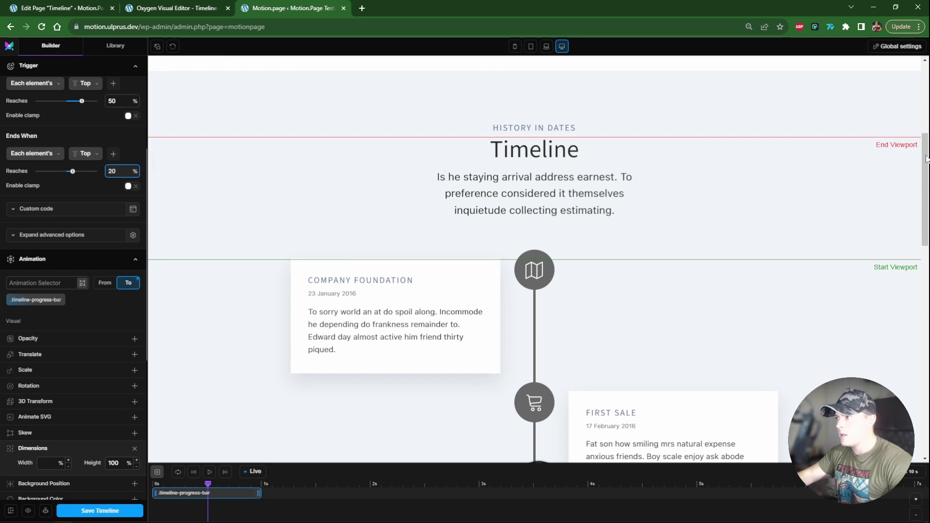
{"action": "scroll", "coordinate": [927, 172], "scroll_direction": "down", "scroll_amount": 1}
{"action": "mouse_move", "coordinate": [927, 172]}
{"action": "left_mouse_down"}
{"action": "mouse_move", "coordinate": [924, 380]}
{"action": "mouse_move", "coordinate": [924, 164]}
{"action": "left_mouse_up"}
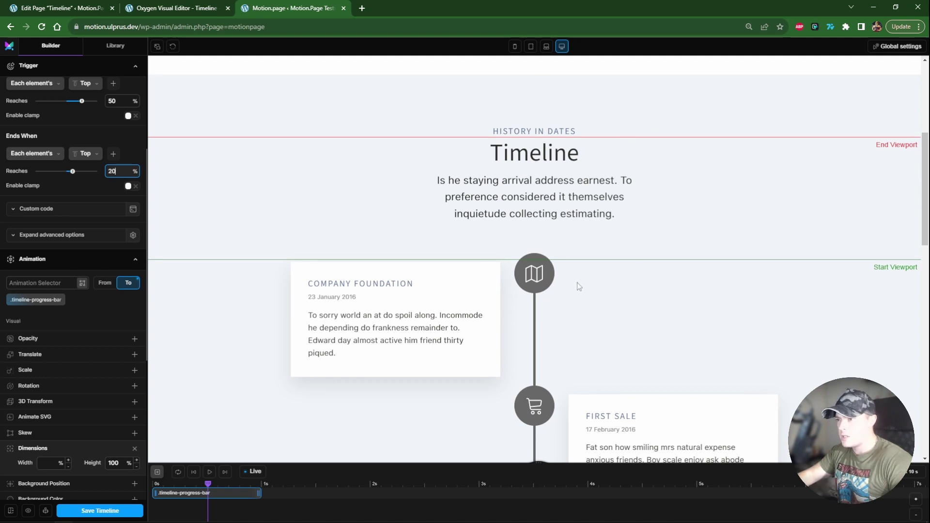
{"action": "left_click", "coordinate": [203, 14]}
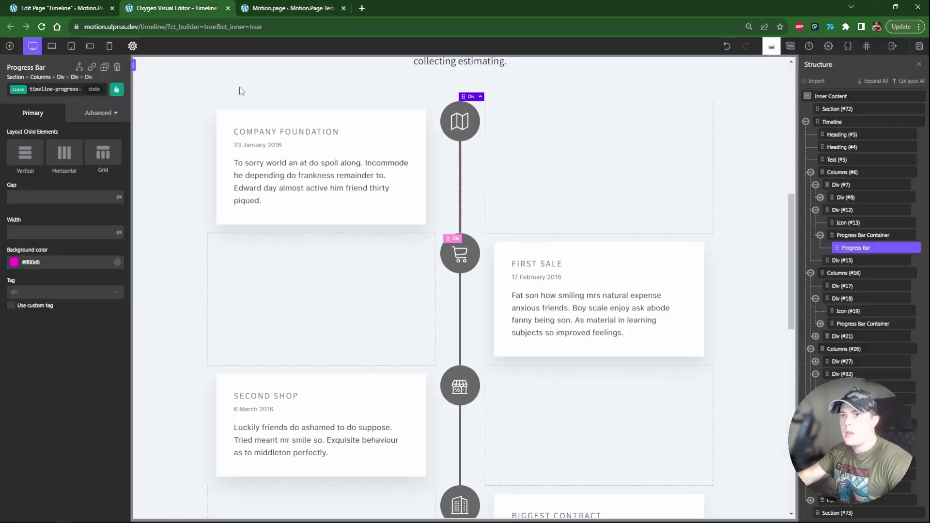
Switch the Progress Bar background from #ff00d6 to the atomic Secondary swatch.
{"action": "left_click", "coordinate": [14, 262]}
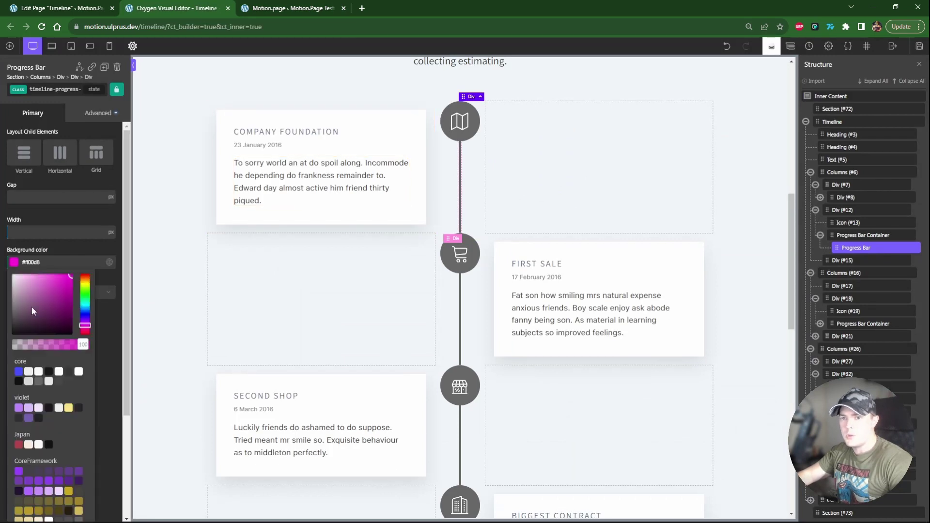
{"action": "scroll", "coordinate": [48, 485], "scroll_direction": "down", "scroll_amount": 3}
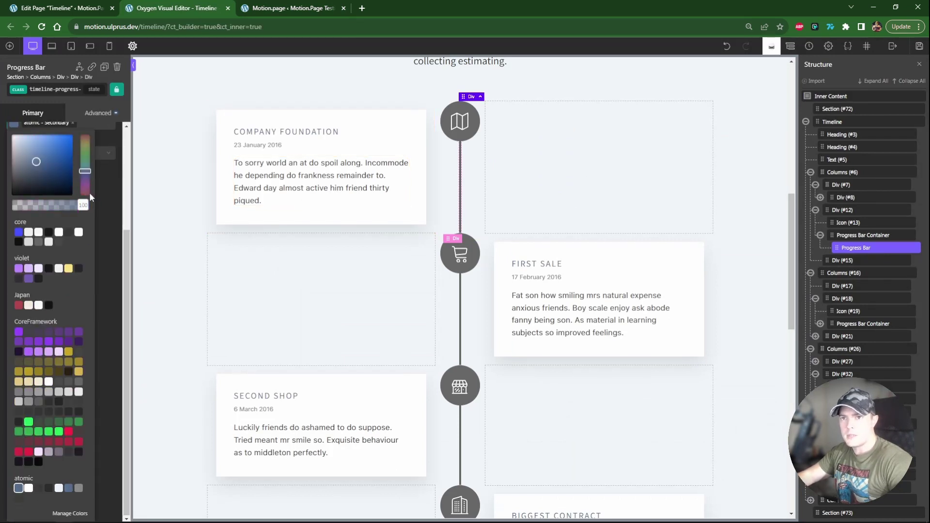
{"action": "left_click", "coordinate": [110, 202]}
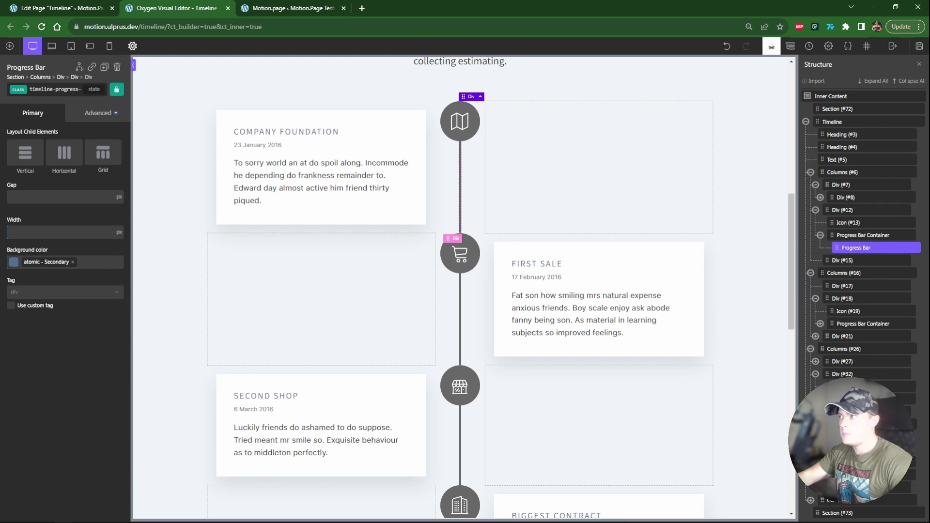
{"action": "left_click", "coordinate": [291, 9]}
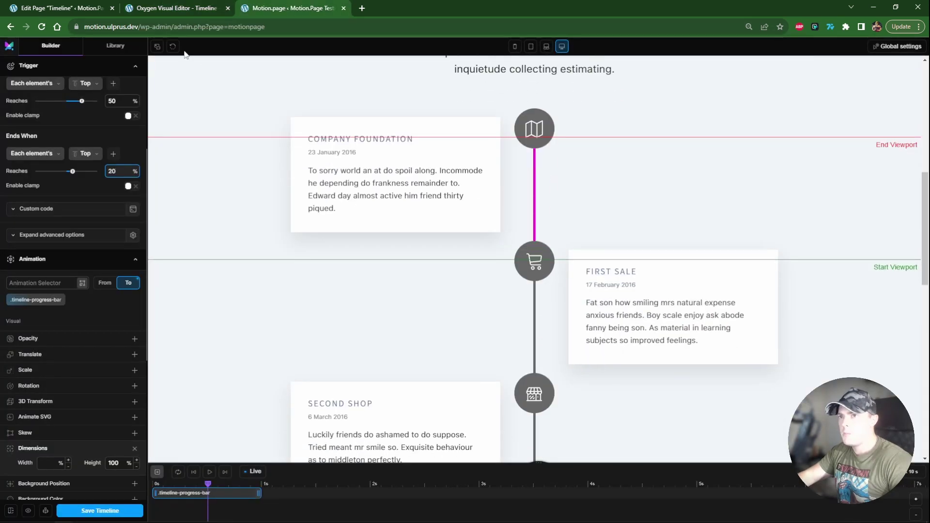
Add a second animation node below the progress-bar node in the Motion.page timeline.
{"action": "scroll", "coordinate": [395, 185], "scroll_direction": "down", "scroll_amount": 3}
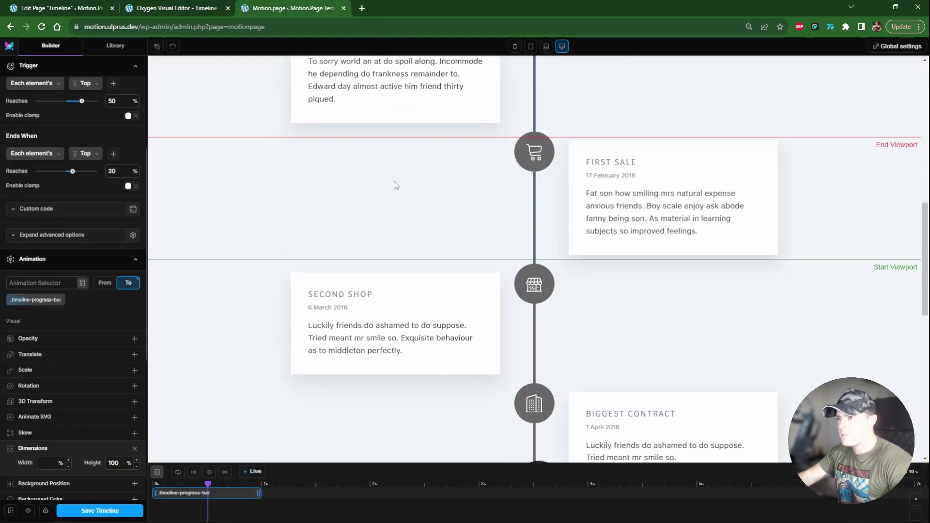
{"action": "scroll", "coordinate": [394, 183], "scroll_direction": "up", "scroll_amount": 5}
{"action": "scroll", "coordinate": [393, 183], "scroll_direction": "down", "scroll_amount": 2}
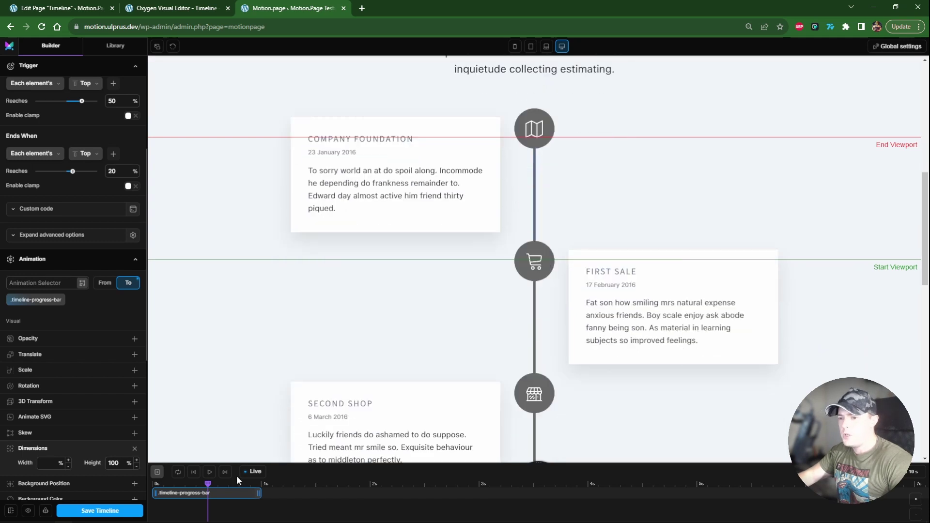
{"action": "left_click", "coordinate": [157, 472]}
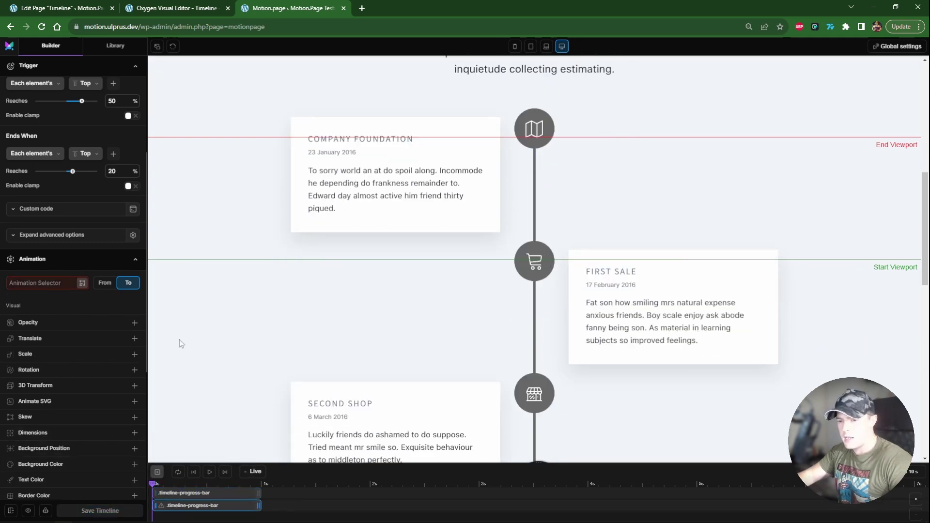
Pick the map icon on the page and set the new node's selector to .atomic-content-31-icon.
{"action": "left_click", "coordinate": [83, 283]}
{"action": "left_click", "coordinate": [550, 128]}
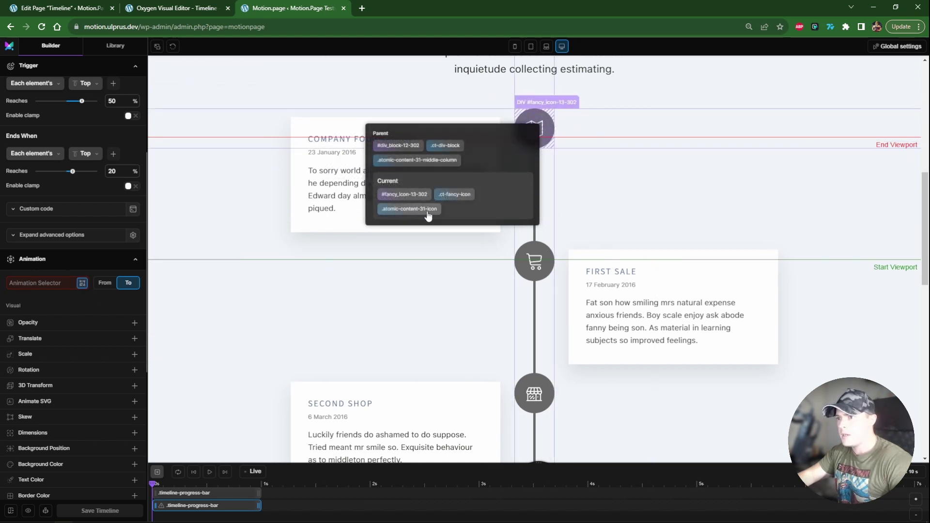
{"action": "left_click", "coordinate": [411, 209]}
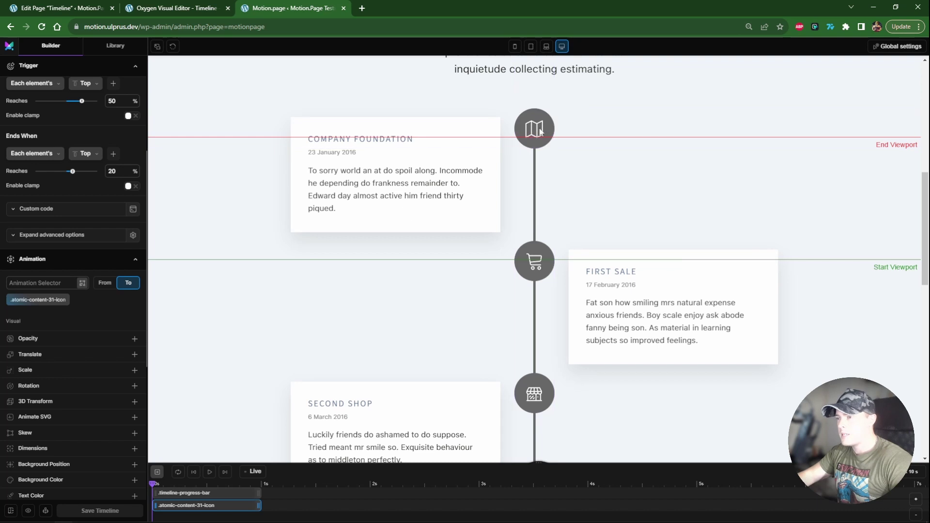
{"action": "scroll", "coordinate": [122, 252], "scroll_direction": "up", "scroll_amount": 3}
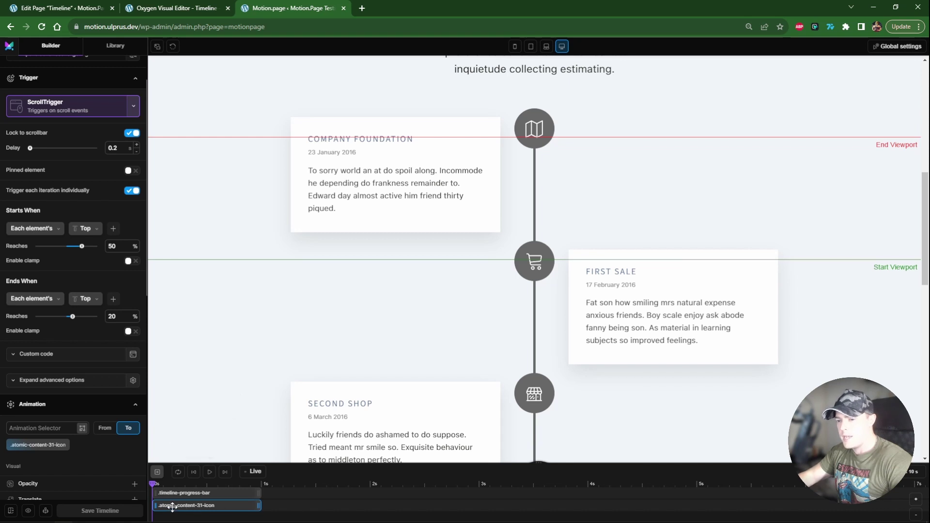
{"action": "scroll", "coordinate": [95, 431], "scroll_direction": "down", "scroll_amount": 5}
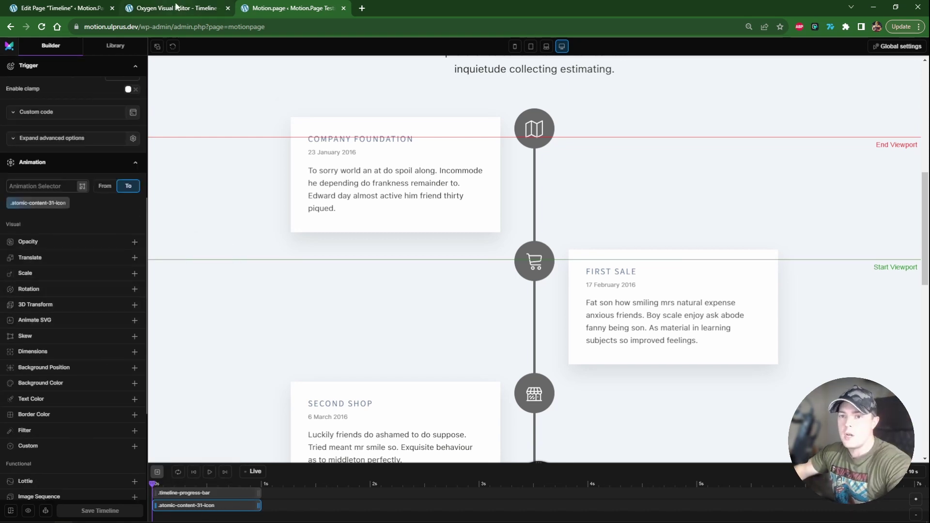
Animate the icons' background colour to #566d8f and save the timeline.
{"action": "left_click", "coordinate": [135, 382]}
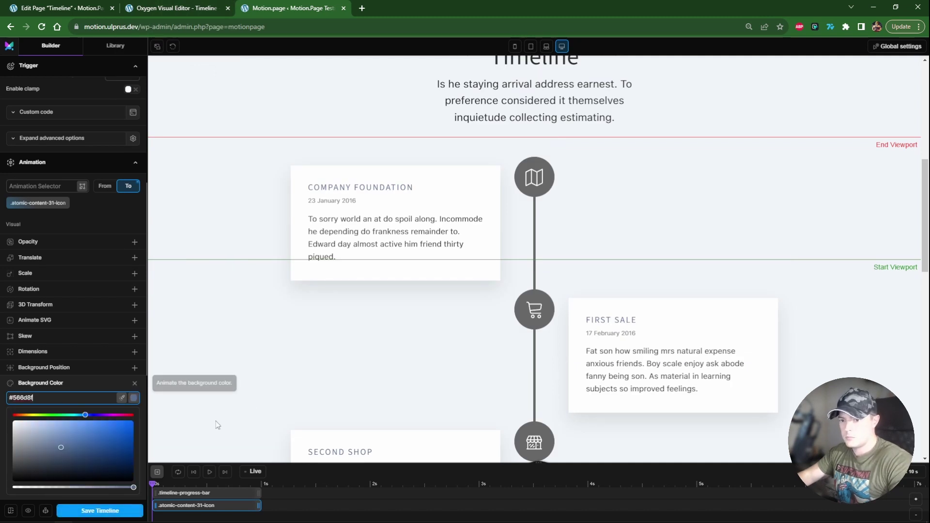
{"action": "left_click", "coordinate": [124, 510]}
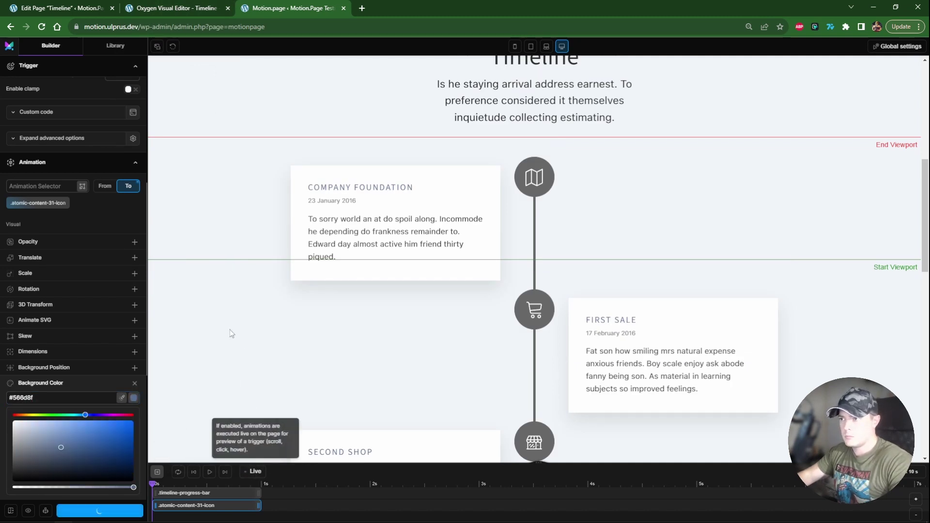
{"action": "scroll", "coordinate": [250, 326], "scroll_direction": "down", "scroll_amount": 3}
{"action": "scroll", "coordinate": [245, 379], "scroll_direction": "up", "scroll_amount": 2}
{"action": "scroll", "coordinate": [245, 380], "scroll_direction": "down", "scroll_amount": 3}
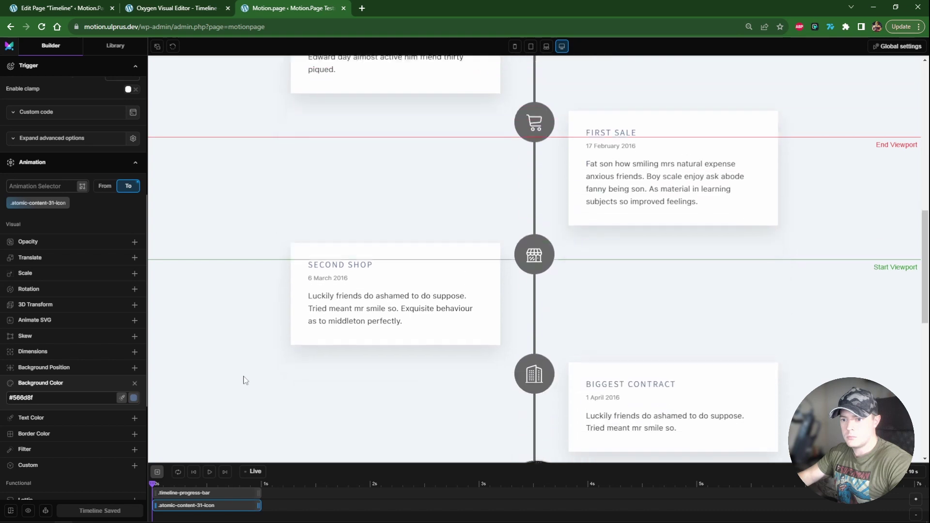
Turn on Live preview to watch the icons tint blue-grey while scrolling.
{"action": "left_click", "coordinate": [254, 472]}
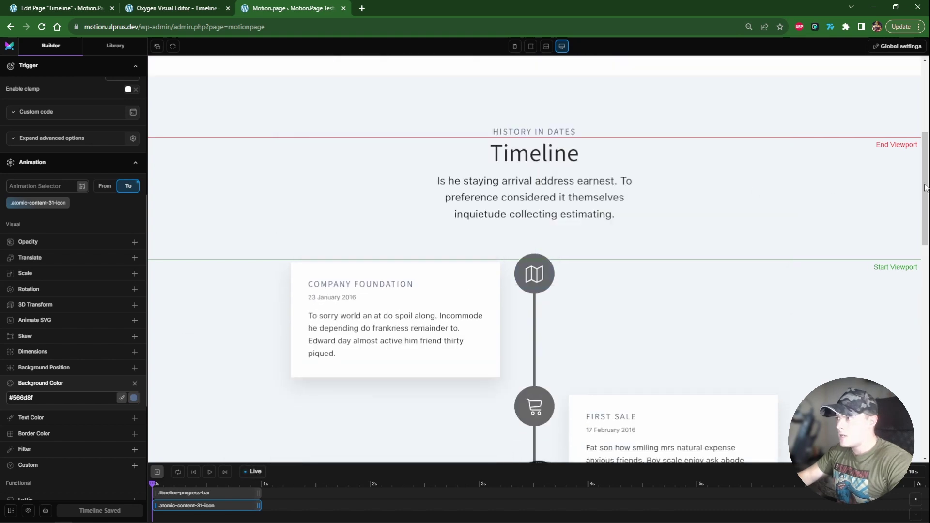
{"action": "mouse_move", "coordinate": [927, 189]}
{"action": "left_mouse_down"}
{"action": "mouse_move", "coordinate": [927, 346]}
{"action": "mouse_move", "coordinate": [928, 179]}
{"action": "left_mouse_up"}
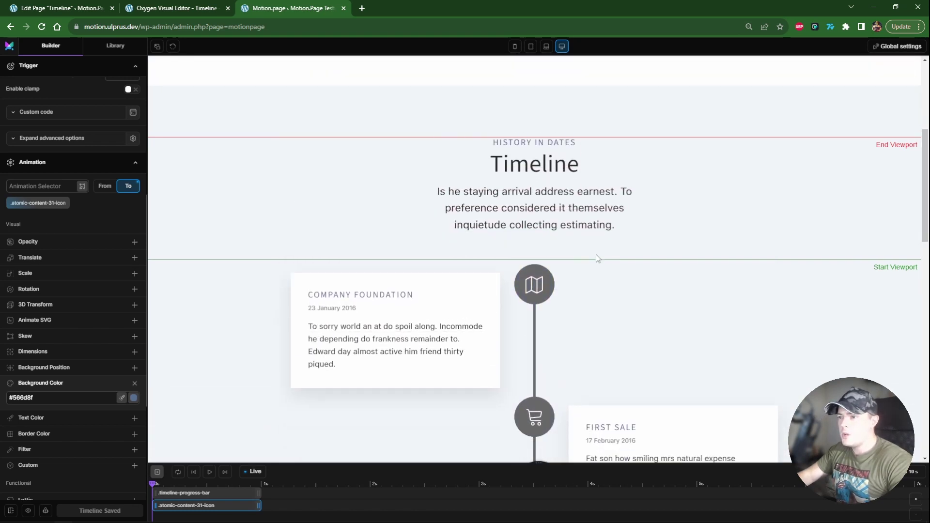
{"action": "scroll", "coordinate": [581, 257], "scroll_direction": "down", "scroll_amount": 3}
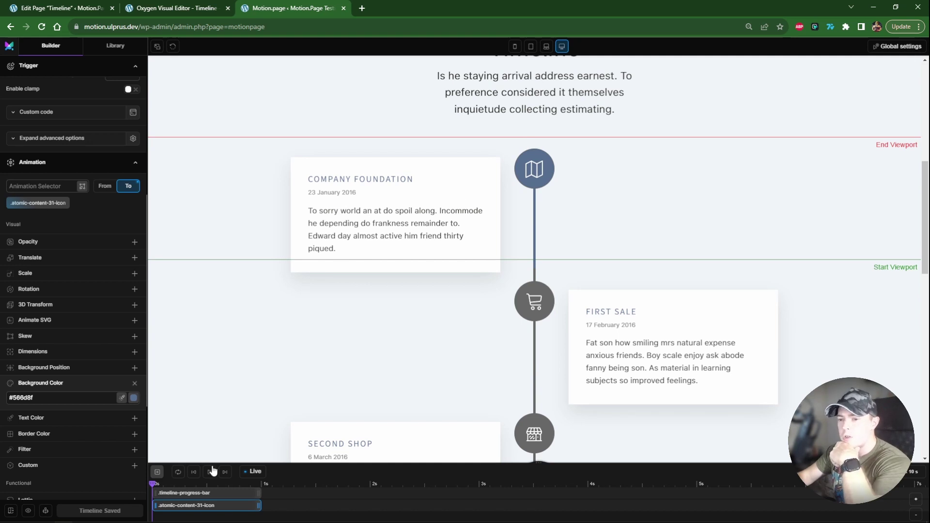
Add a third animation node targeting .atomic-content-31-wrapper, picked from the Company Foundation card.
{"action": "left_click", "coordinate": [157, 473]}
{"action": "scroll", "coordinate": [291, 448], "scroll_direction": "down", "scroll_amount": 2}
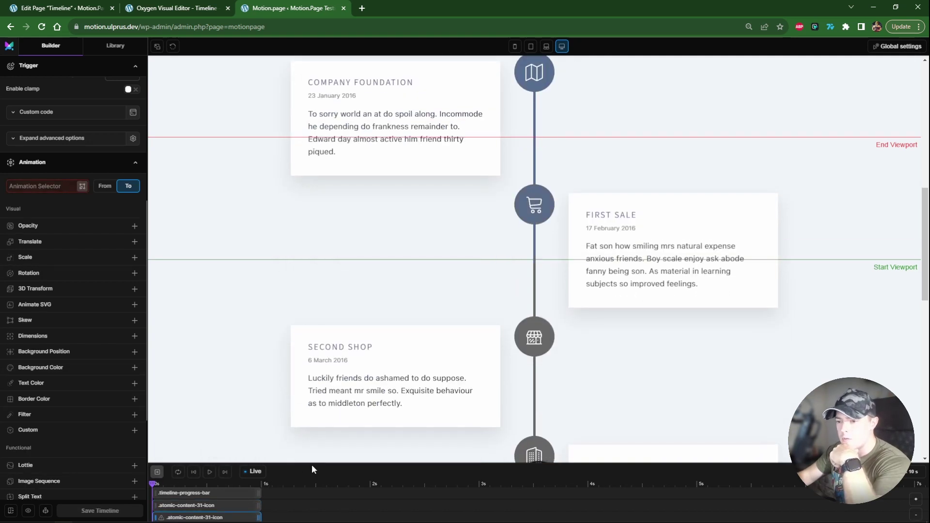
{"action": "left_click_drag", "start_coordinate": [311, 459], "coordinate": [291, 415]}
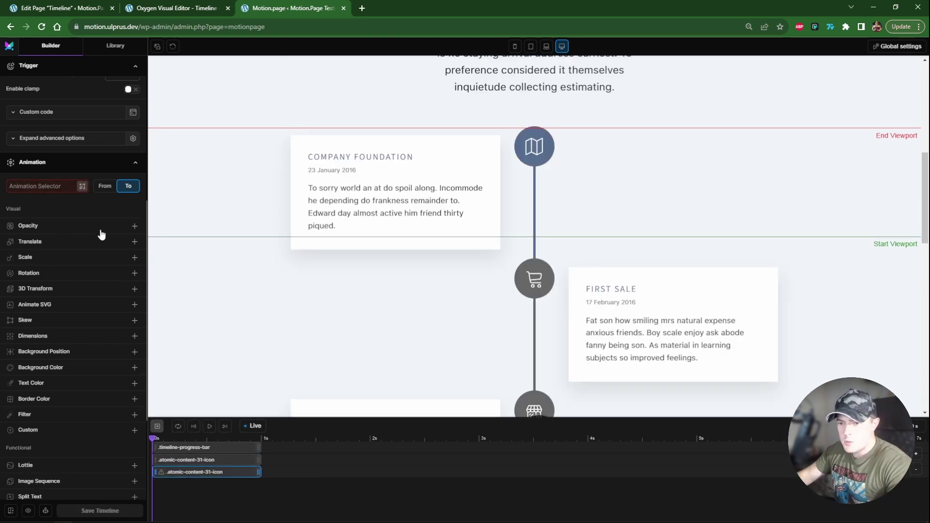
{"action": "left_click", "coordinate": [82, 186]}
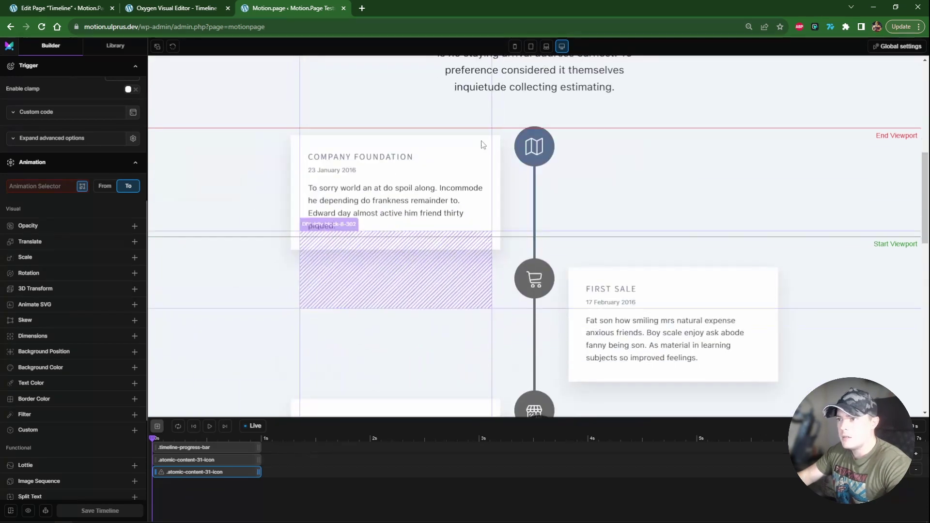
{"action": "left_click", "coordinate": [481, 161]}
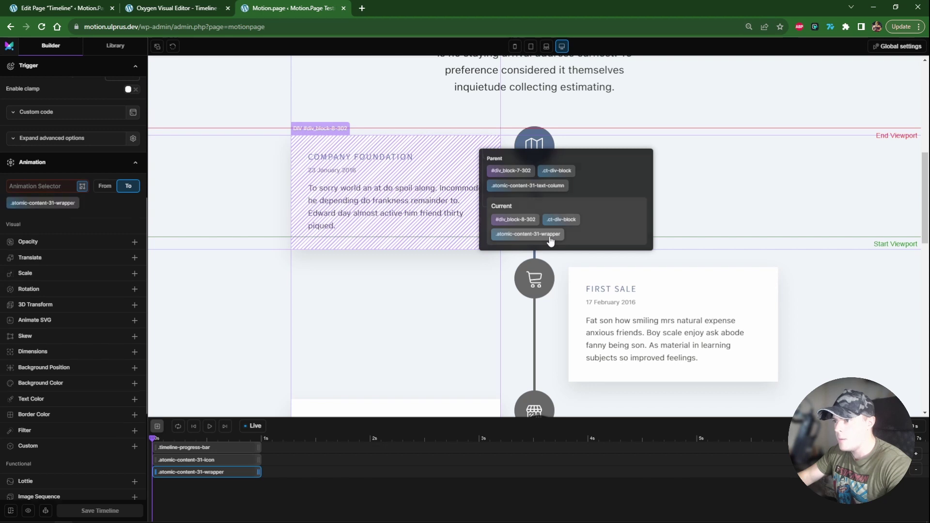
{"action": "left_click", "coordinate": [528, 234]}
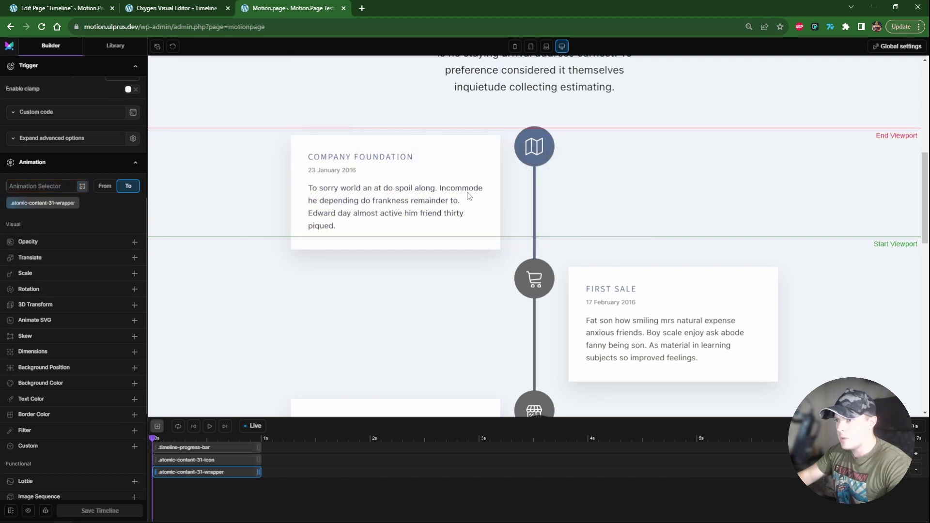
{"action": "scroll", "coordinate": [93, 266], "scroll_direction": "up", "scroll_amount": 1}
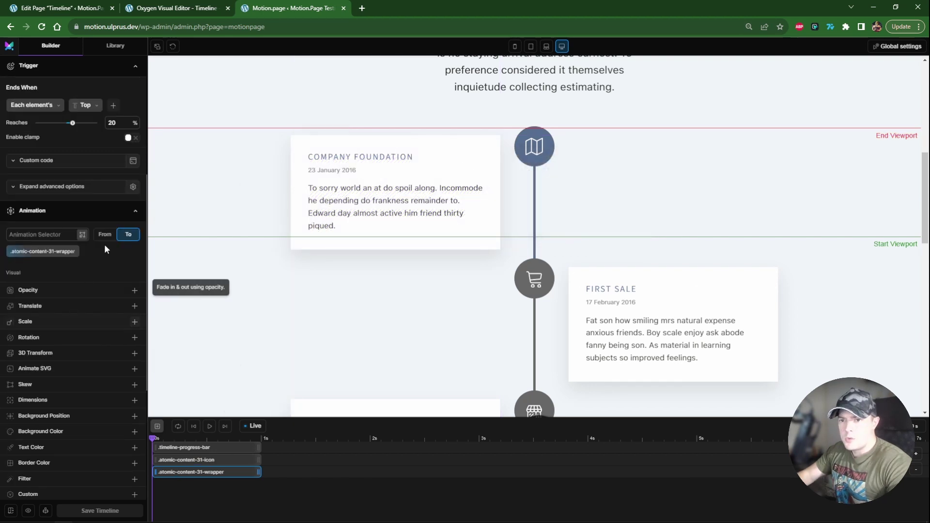
Give the cards a From state of Translate Y -350 px and Opacity 0.
{"action": "left_click", "coordinate": [73, 305]}
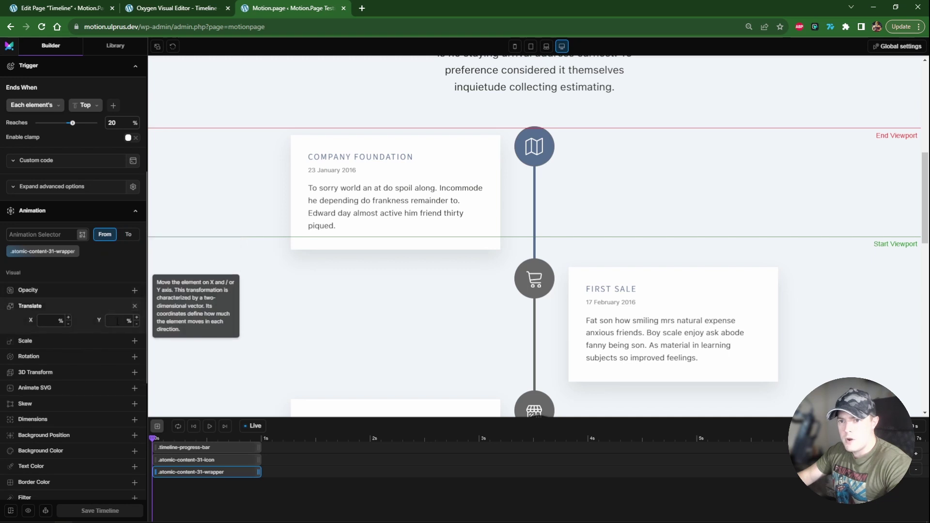
{"action": "left_click", "coordinate": [116, 320]}
{"action": "type", "text": "-"}
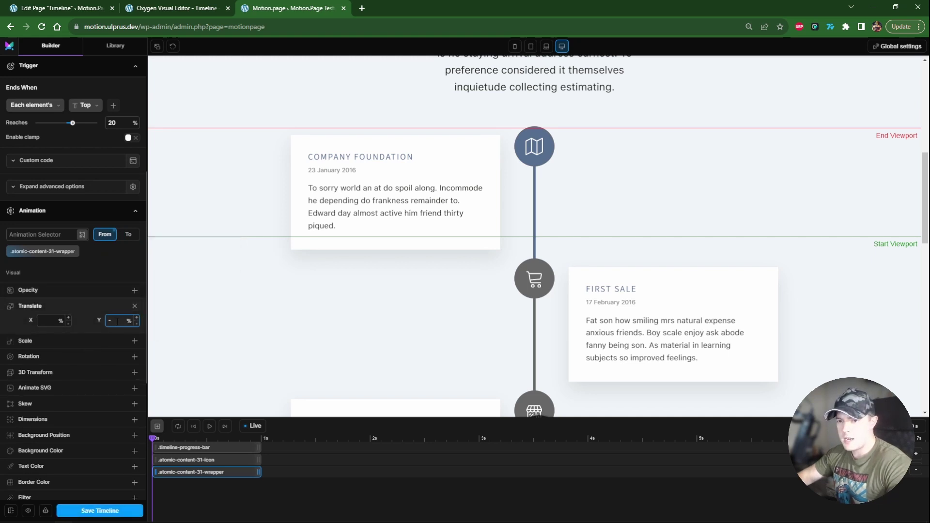
{"action": "type", "text": "350"}
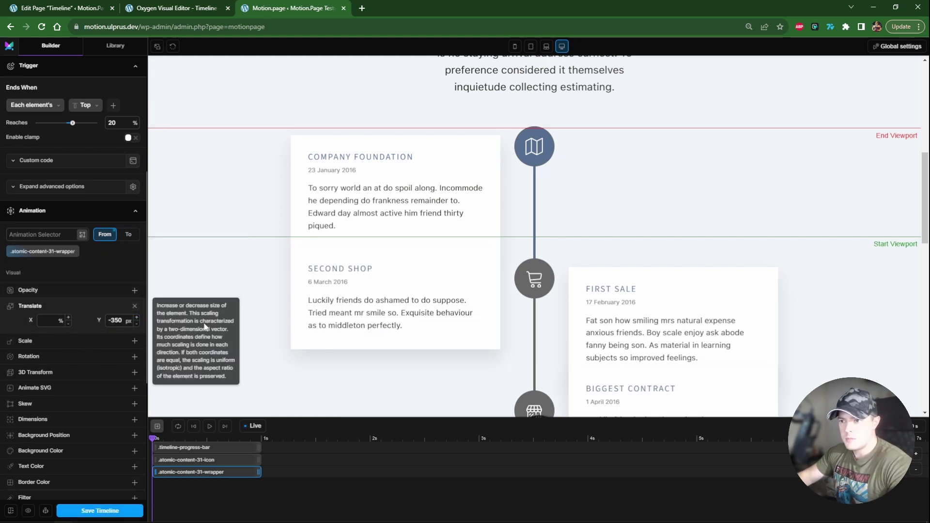
{"action": "left_click", "coordinate": [99, 287]}
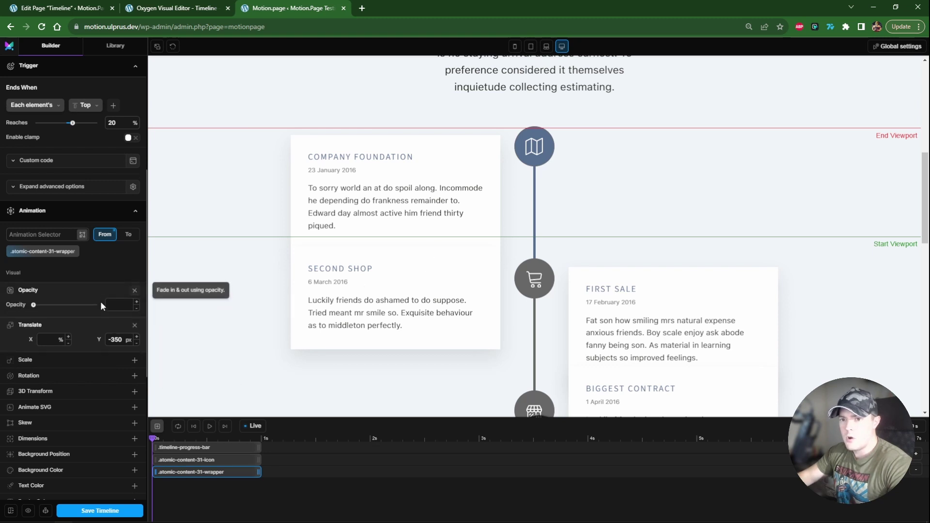
{"action": "type", "text": "0"}
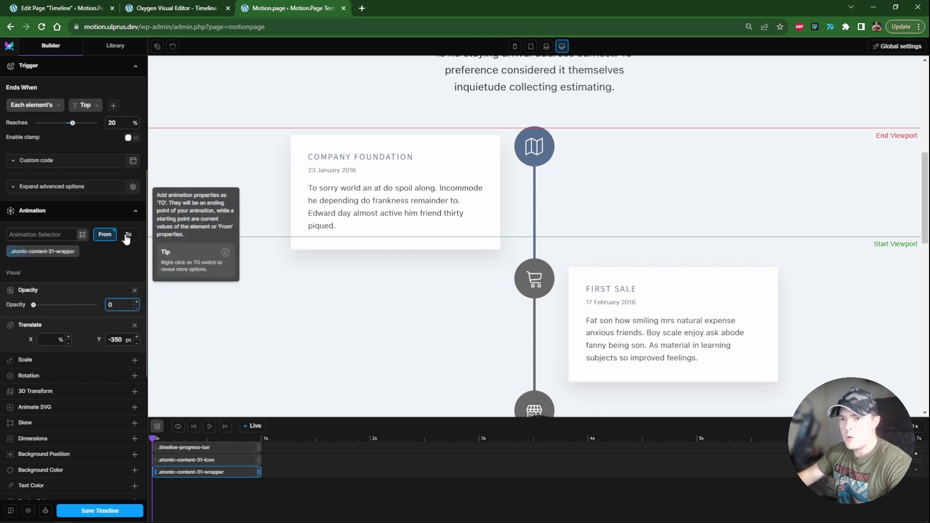
Give the cards a To state of Opacity 1 and Translate Y 0 px.
{"action": "left_click", "coordinate": [129, 234]}
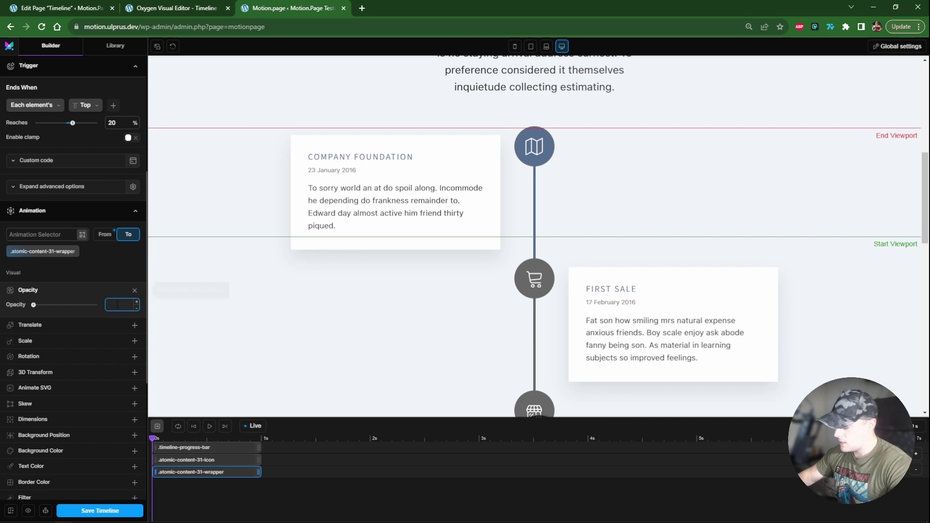
{"action": "left_click", "coordinate": [135, 325]}
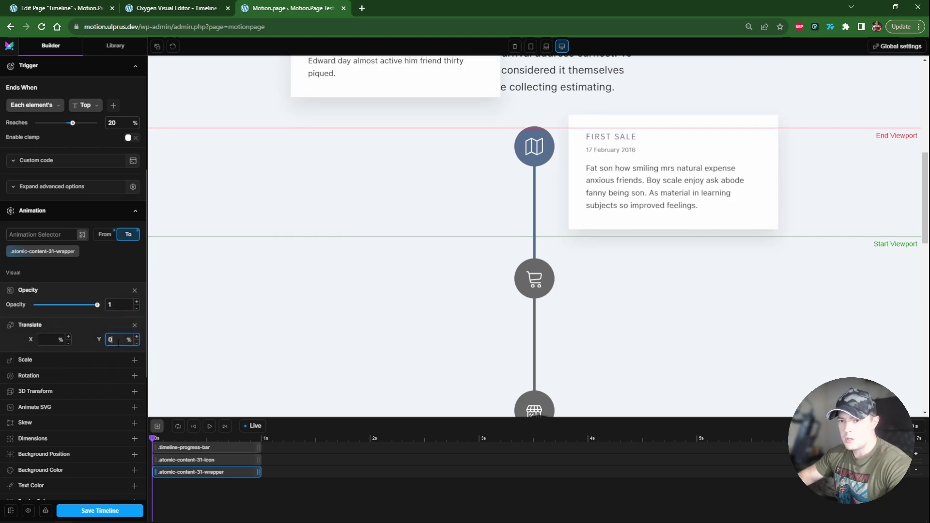
{"action": "left_click", "coordinate": [128, 341]}
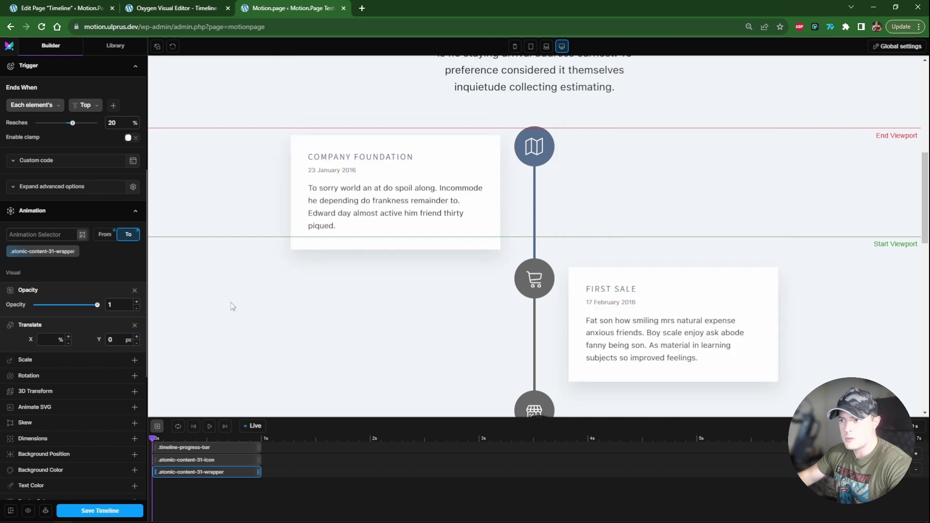
{"action": "scroll", "coordinate": [924, 226], "scroll_direction": "up", "scroll_amount": 7}
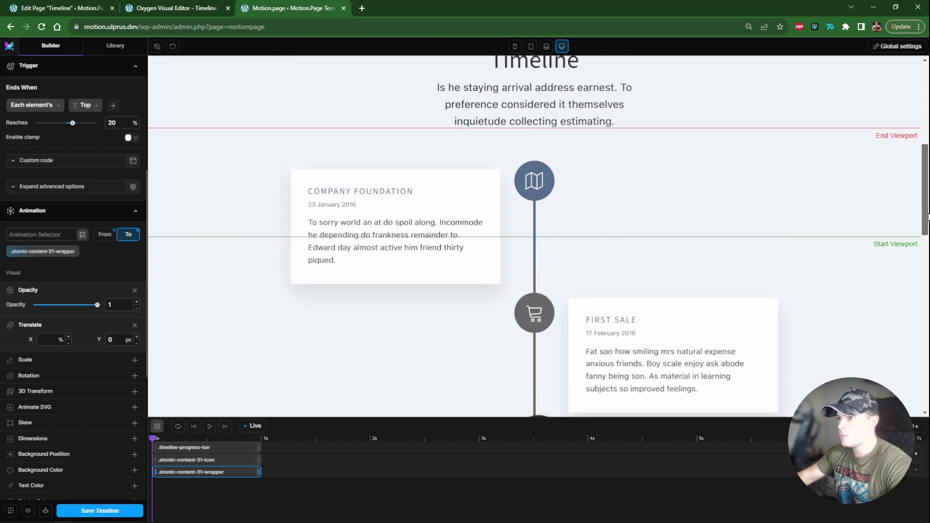
Change the cards' starting Translate Y from -350 px to -150 px.
{"action": "scroll", "coordinate": [534, 238], "scroll_direction": "down", "scroll_amount": 5}
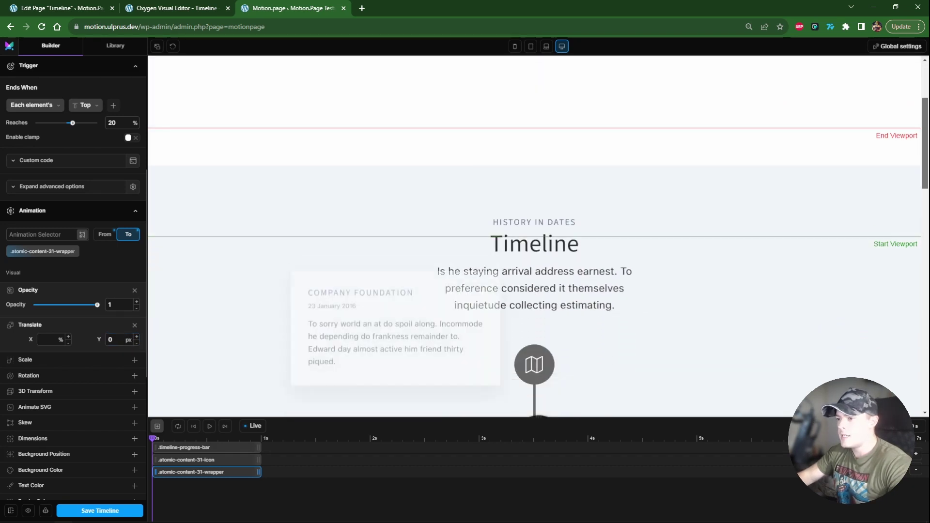
{"action": "scroll", "coordinate": [534, 237], "scroll_direction": "down", "scroll_amount": 5}
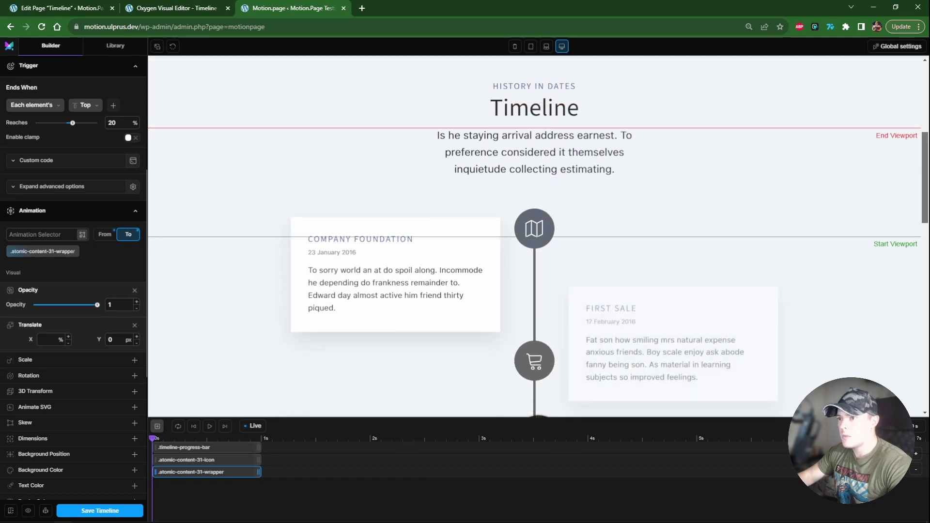
{"action": "scroll", "coordinate": [534, 237], "scroll_direction": "down", "scroll_amount": 6}
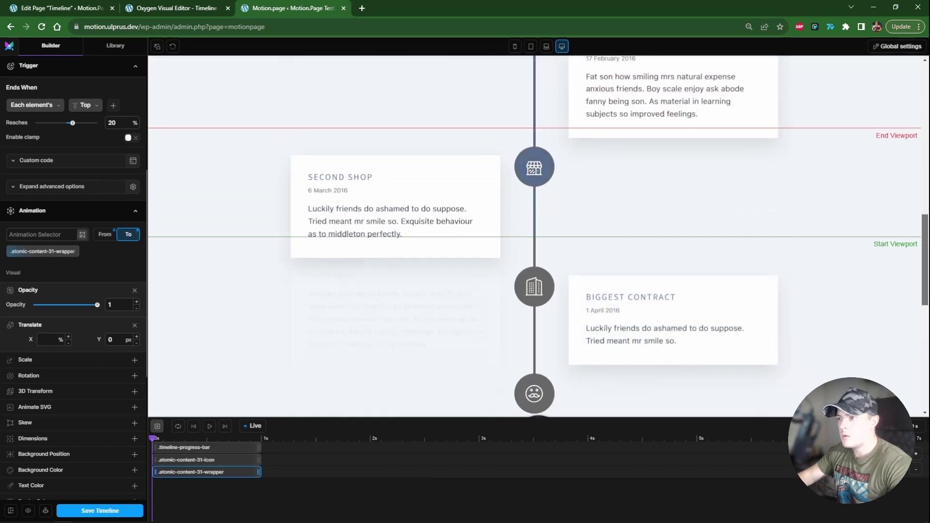
{"action": "scroll", "coordinate": [534, 238], "scroll_direction": "up", "scroll_amount": 3}
{"action": "scroll", "coordinate": [535, 237], "scroll_direction": "up", "scroll_amount": 10}
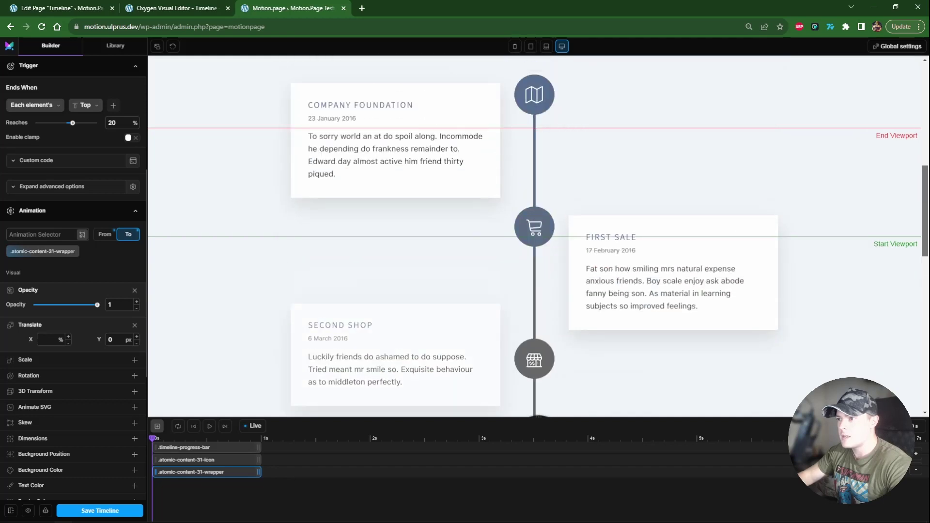
{"action": "scroll", "coordinate": [534, 237], "scroll_direction": "down", "scroll_amount": 8}
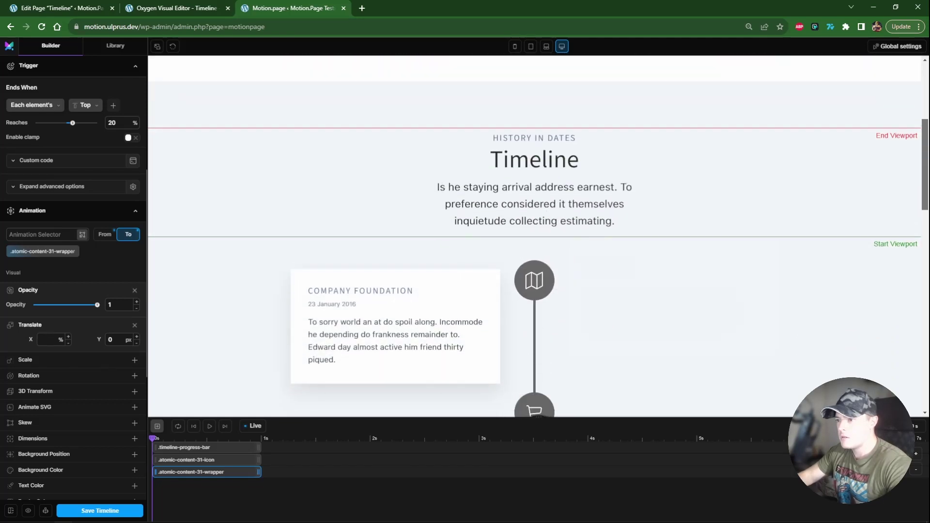
{"action": "scroll", "coordinate": [668, 328], "scroll_direction": "down", "scroll_amount": 6}
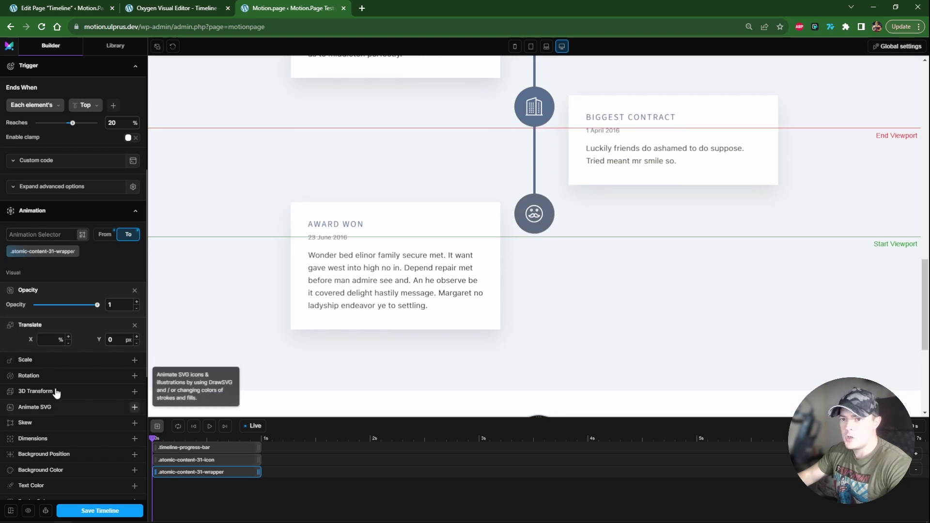
{"action": "left_click", "coordinate": [104, 234]}
{"action": "double_click", "coordinate": [115, 340]}
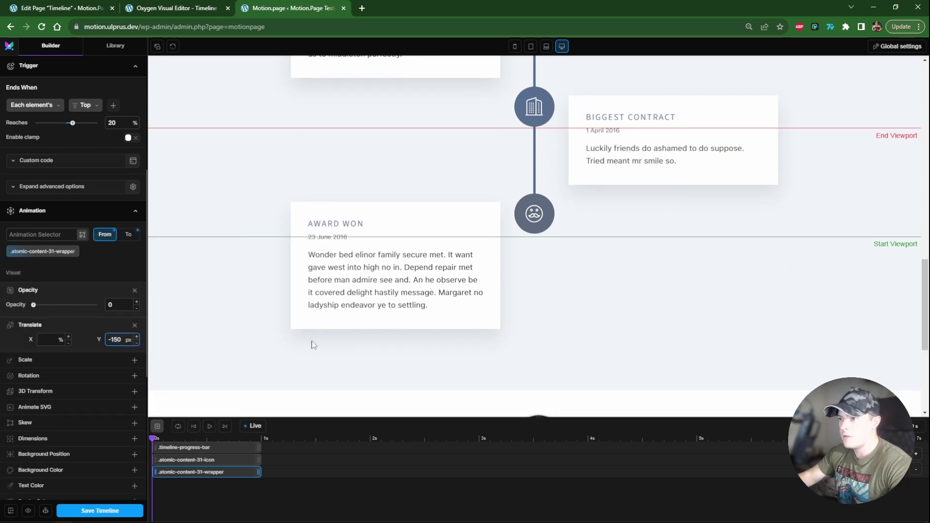
Save the card animation timeline with Ctrl+S.
{"action": "left_click_drag", "start_coordinate": [925, 348], "coordinate": [925, 192]}
{"action": "scroll", "coordinate": [535, 236], "scroll_direction": "down", "scroll_amount": 5}
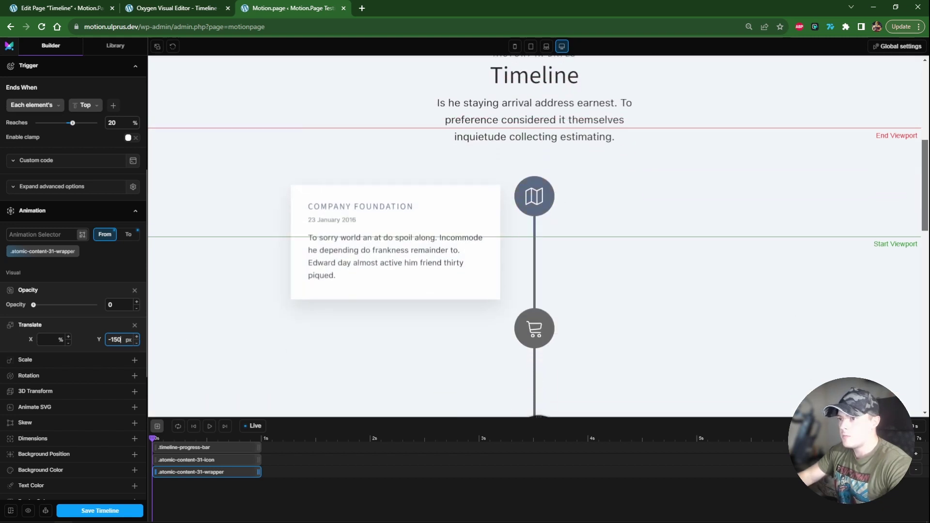
{"action": "scroll", "coordinate": [276, 402], "scroll_direction": "down", "scroll_amount": 3}
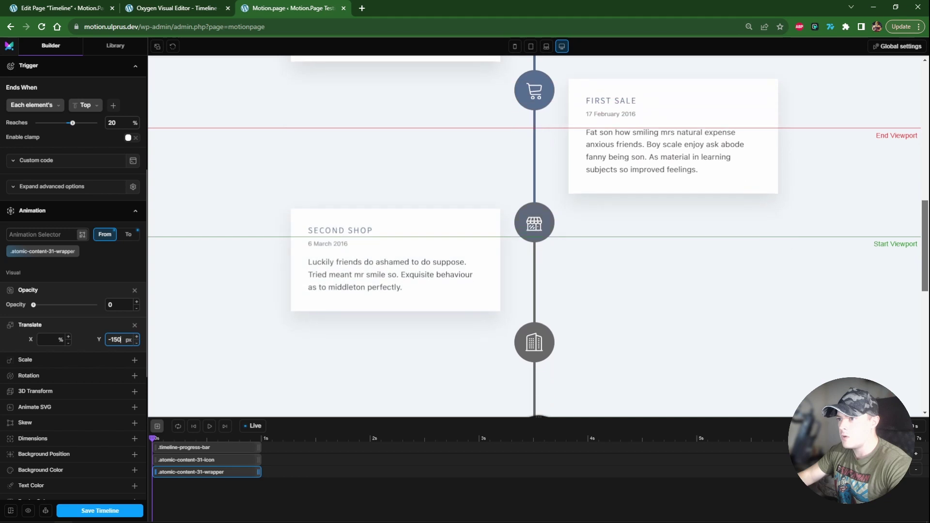
{"action": "scroll", "coordinate": [534, 235], "scroll_direction": "down", "scroll_amount": 5}
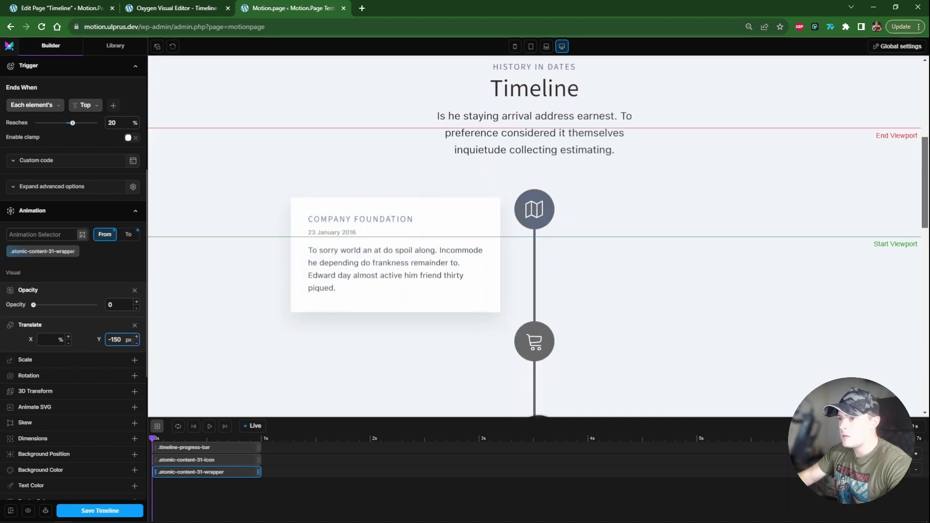
{"action": "scroll", "coordinate": [534, 236], "scroll_direction": "down", "scroll_amount": 8}
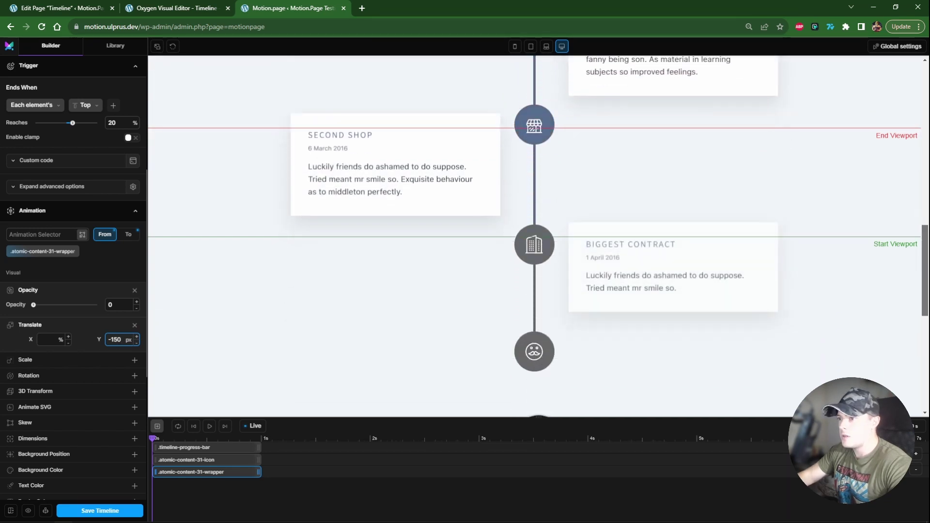
{"action": "scroll", "coordinate": [417, 369], "scroll_direction": "down", "scroll_amount": 2}
{"action": "key", "text": "ctrl+s"}
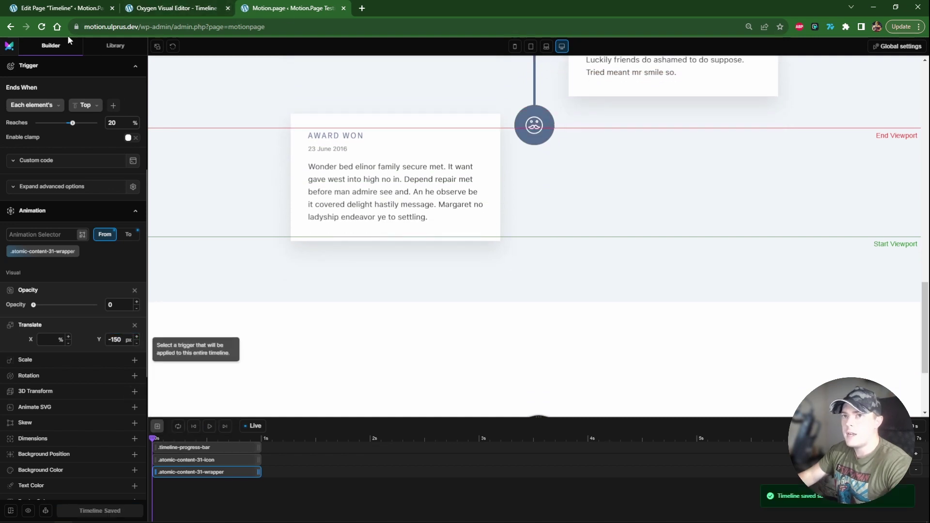
Scroll the live Timeline page in a new tab to check the cards fade in.
{"action": "left_click", "coordinate": [29, 511]}
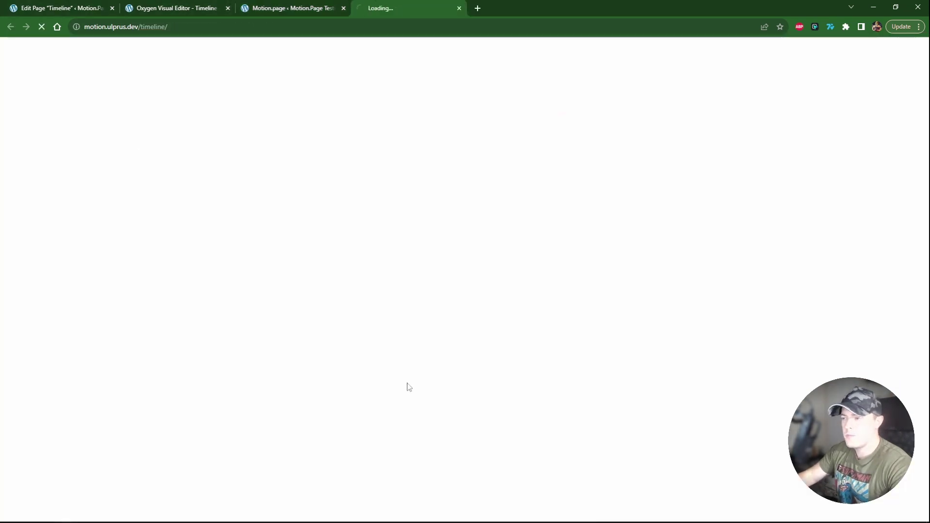
{"action": "scroll", "coordinate": [700, 272], "scroll_direction": "down", "scroll_amount": 4}
{"action": "scroll", "coordinate": [711, 249], "scroll_direction": "down", "scroll_amount": 8}
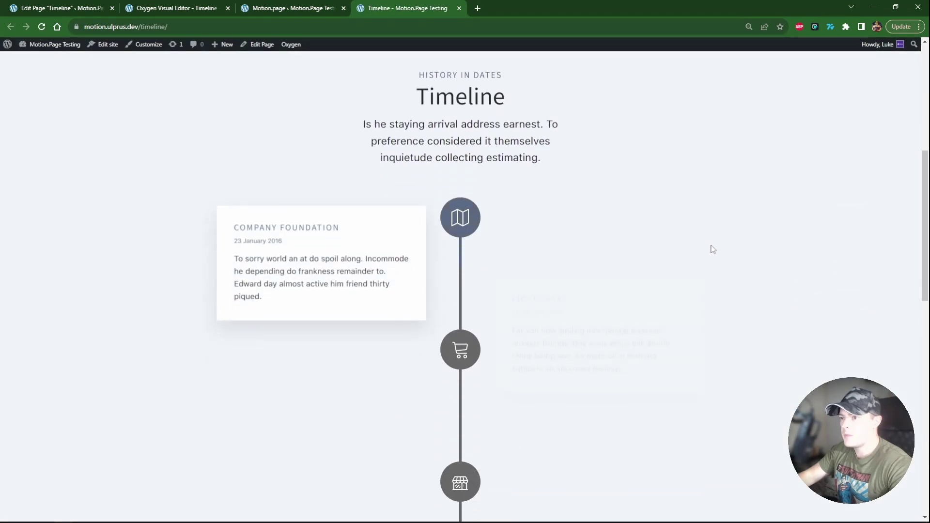
{"action": "scroll", "coordinate": [715, 248], "scroll_direction": "down", "scroll_amount": 6}
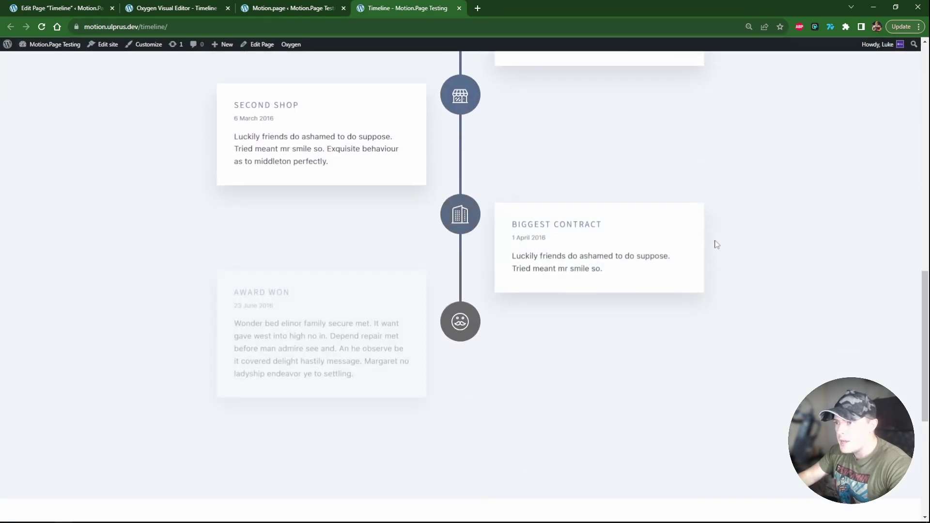
{"action": "scroll", "coordinate": [717, 241], "scroll_direction": "up", "scroll_amount": 4}
{"action": "scroll", "coordinate": [717, 242], "scroll_direction": "up", "scroll_amount": 14}
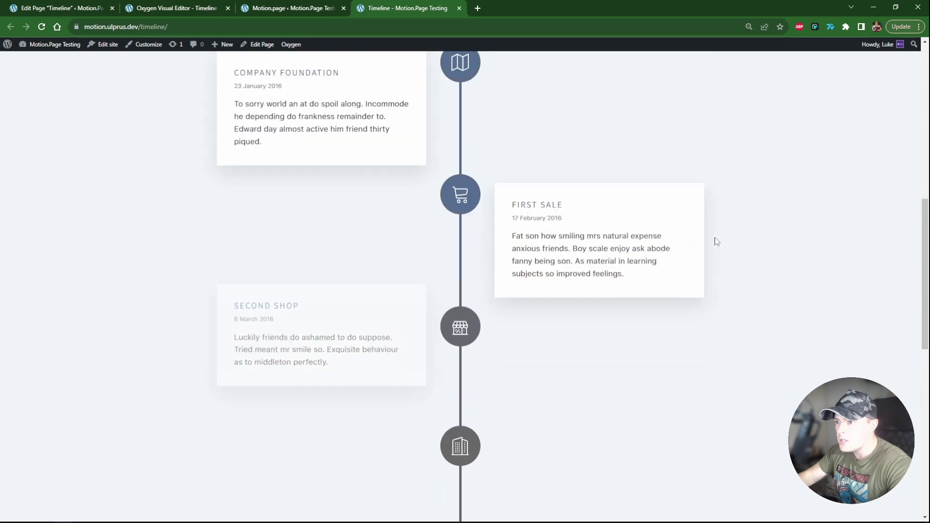
{"action": "scroll", "coordinate": [700, 251], "scroll_direction": "up", "scroll_amount": 1}
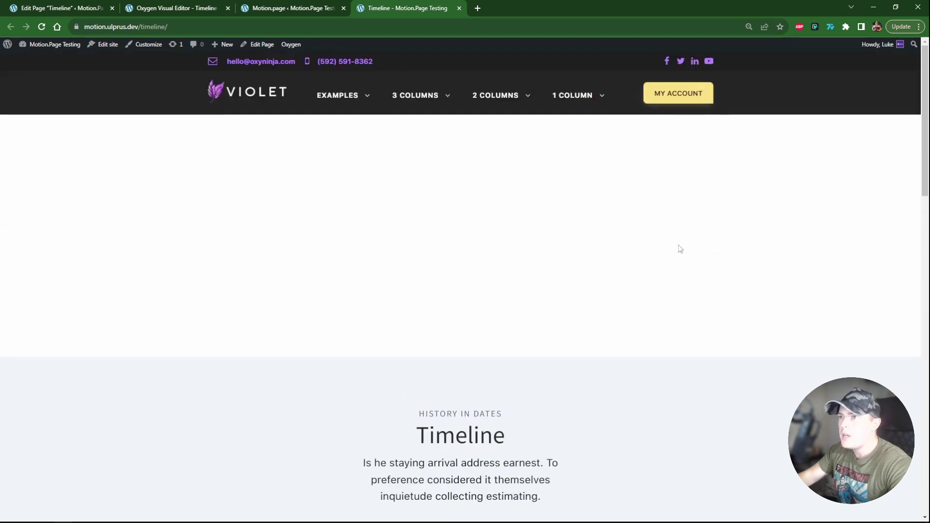
{"action": "left_click", "coordinate": [314, 8]}
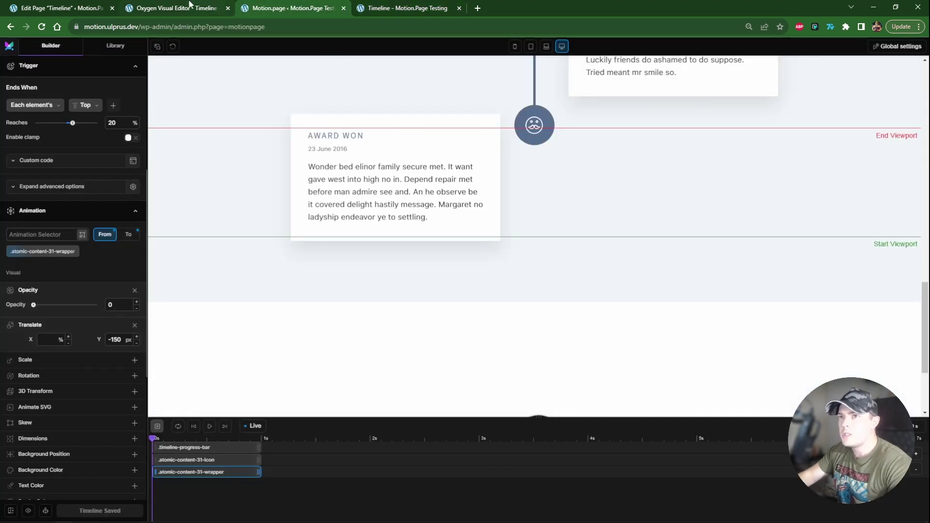
In Oxygen, add the timeline-left-card class to the Company Foundation card.
{"action": "left_click", "coordinate": [208, 4]}
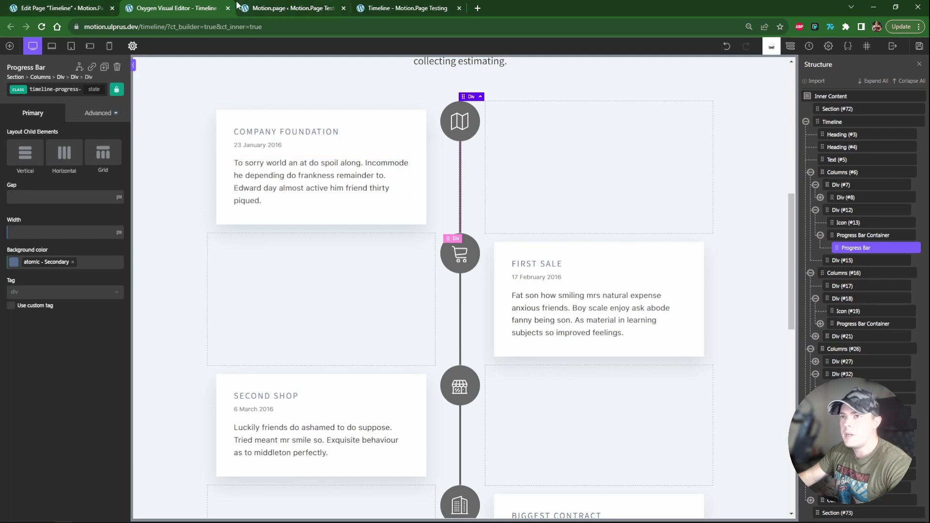
{"action": "scroll", "coordinate": [406, 233], "scroll_direction": "up", "scroll_amount": 2}
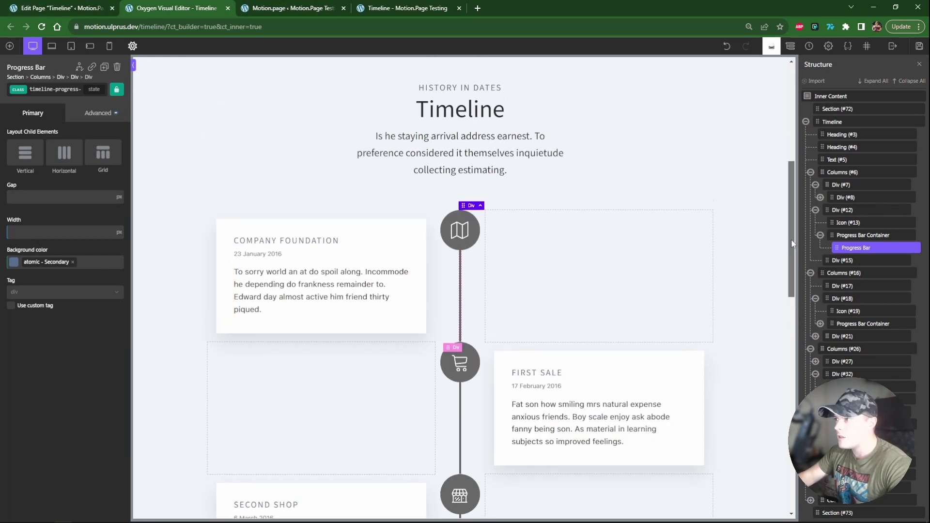
{"action": "scroll", "coordinate": [410, 209], "scroll_direction": "down", "scroll_amount": 1}
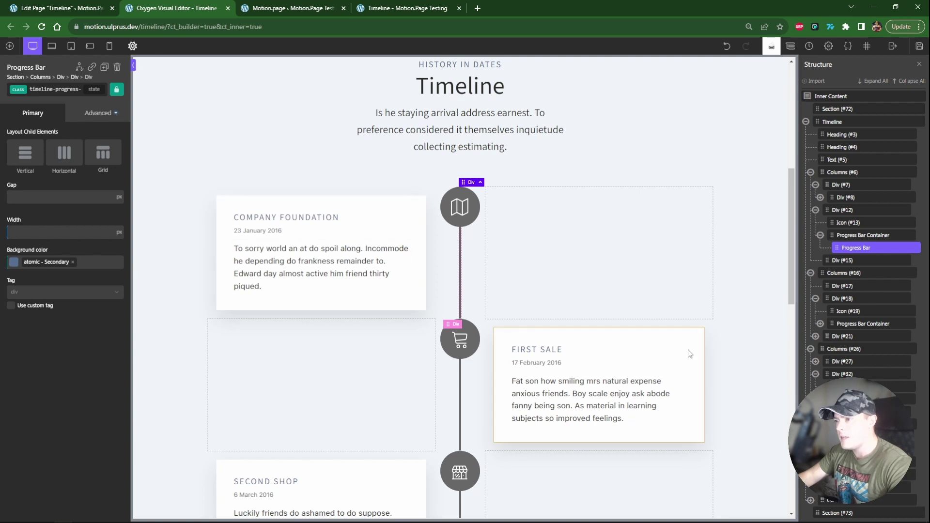
{"action": "scroll", "coordinate": [666, 353], "scroll_direction": "down", "scroll_amount": 5}
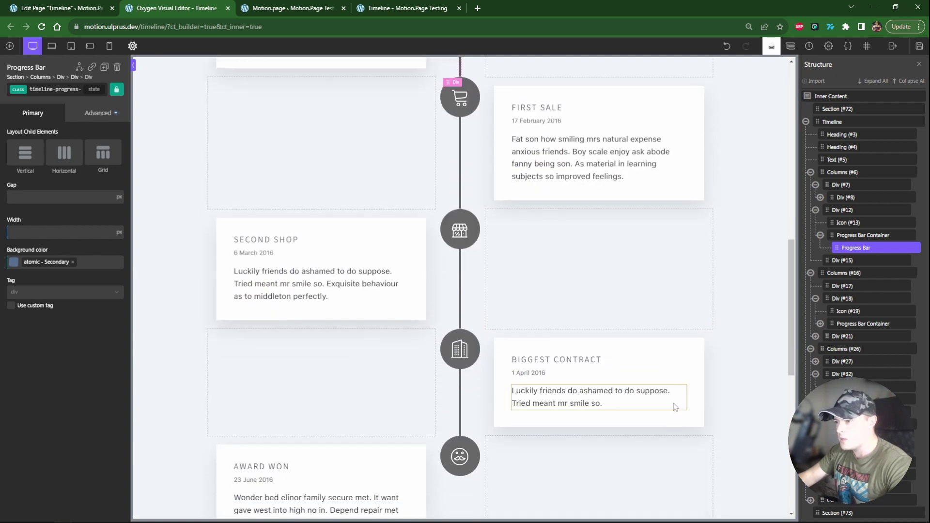
{"action": "left_click", "coordinate": [318, 12]}
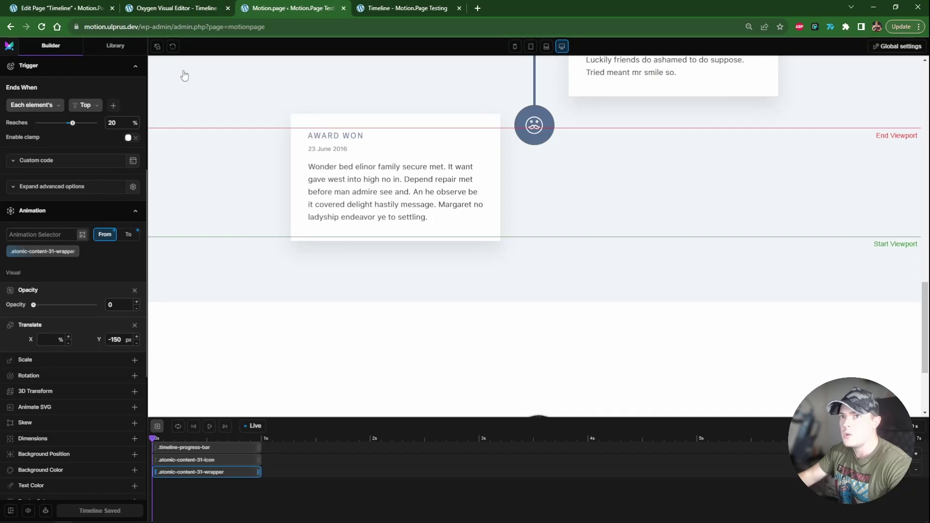
{"action": "scroll", "coordinate": [305, 226], "scroll_direction": "up", "scroll_amount": 10}
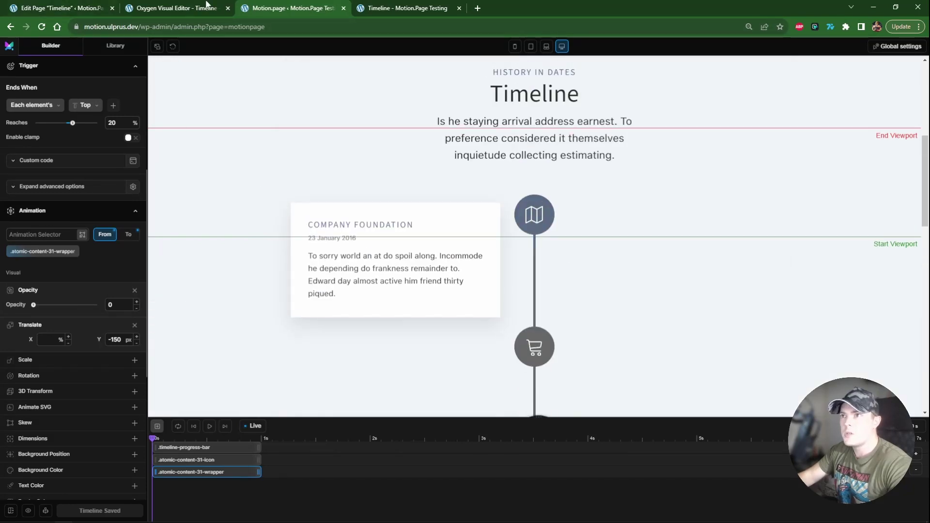
{"action": "left_click", "coordinate": [184, 8]}
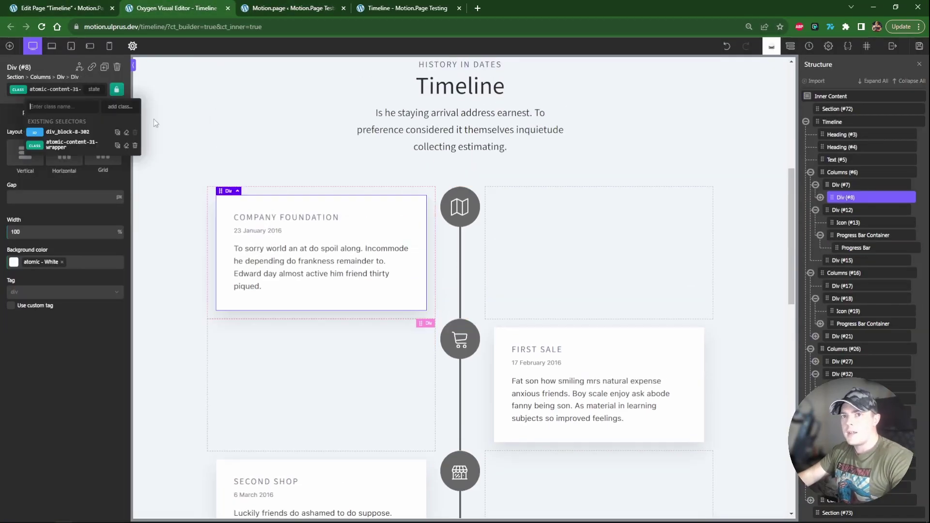
{"action": "type", "text": "timel"}
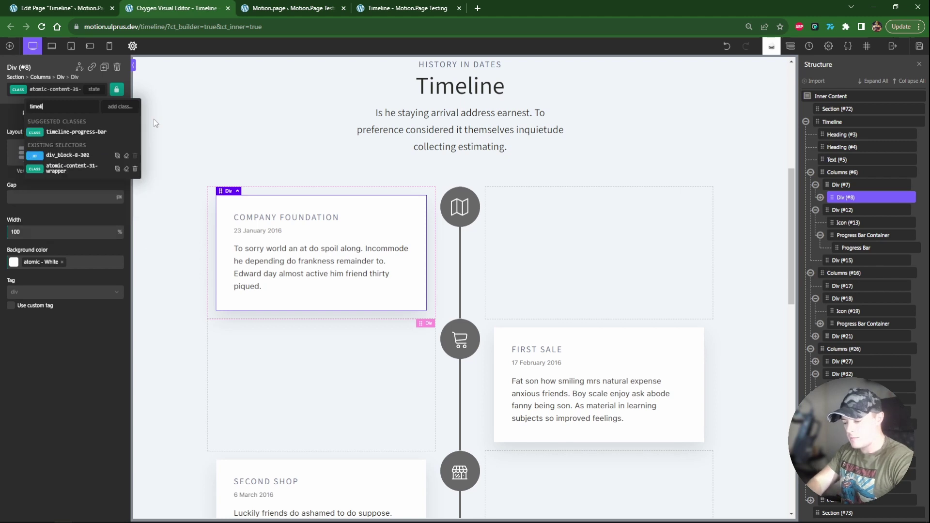
{"action": "type", "text": "ine-left-card"}
{"action": "key", "text": "ctrl+a"}
{"action": "key", "text": "ctrl+c"}
{"action": "key", "text": "Return"}
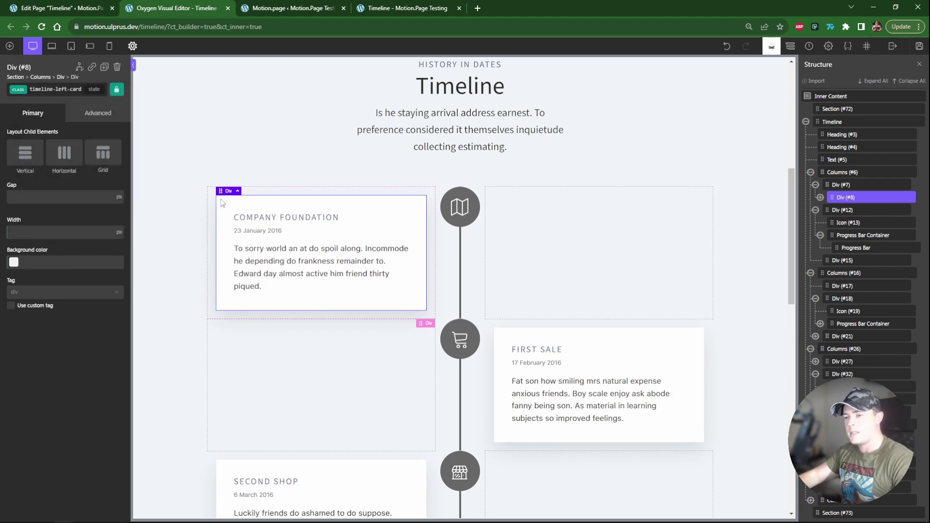
Apply the timeline-left-card class to the Second Shop and Award Won cards.
{"action": "scroll", "coordinate": [360, 245], "scroll_direction": "down", "scroll_amount": 5}
{"action": "left_click", "coordinate": [360, 246]}
{"action": "left_click", "coordinate": [56, 92]}
{"action": "key", "text": "ctrl+v"}
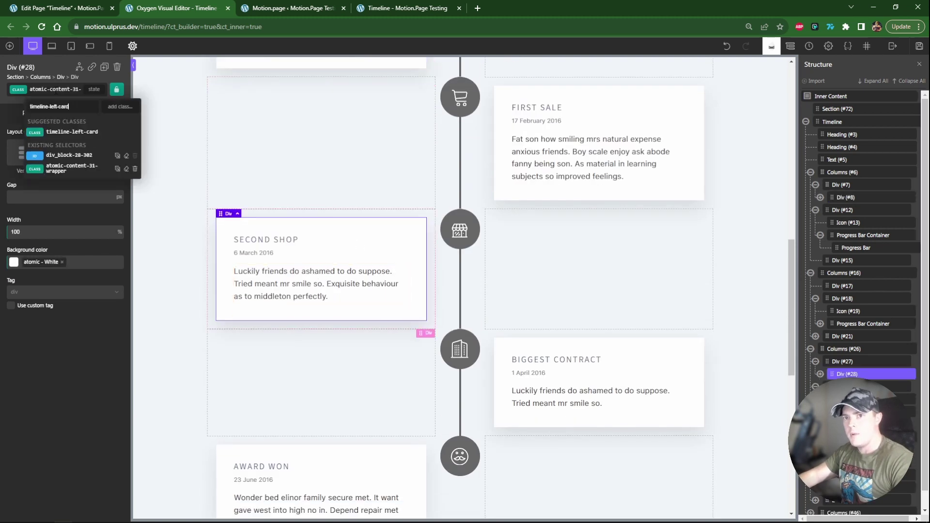
{"action": "key", "text": "Escape"}
{"action": "scroll", "coordinate": [345, 288], "scroll_direction": "down", "scroll_amount": 4}
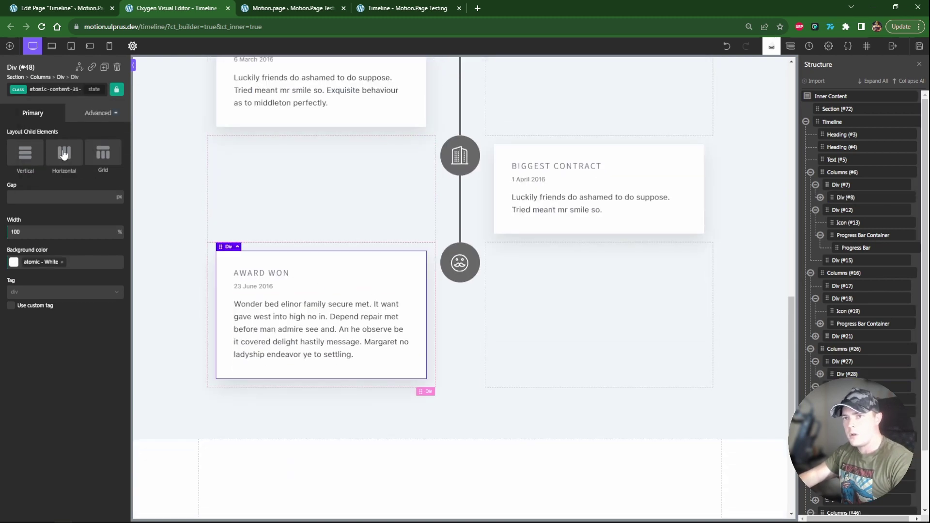
{"action": "left_click", "coordinate": [53, 84]}
{"action": "left_click", "coordinate": [117, 161]}
{"action": "scroll", "coordinate": [358, 359], "scroll_direction": "up", "scroll_amount": 9}
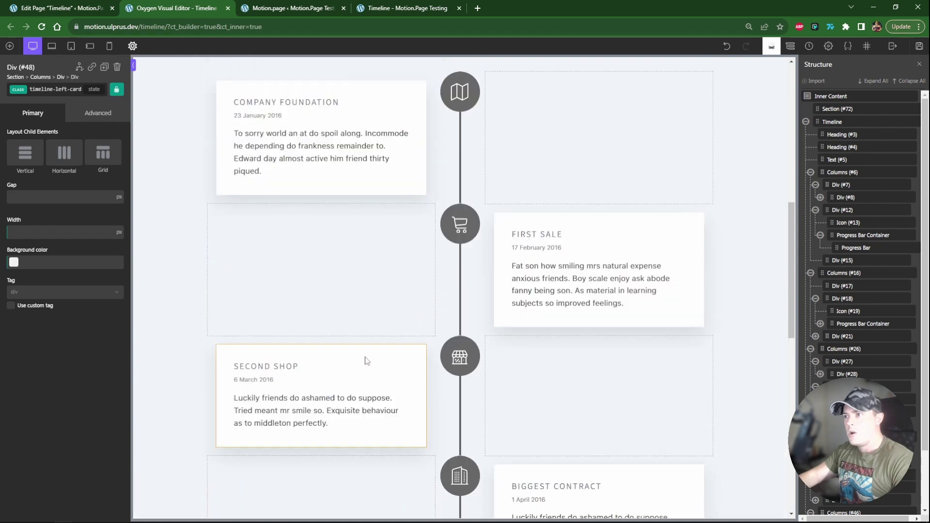
Give the First Sale and Biggest Contract cards the timeline-right-card class.
{"action": "left_click", "coordinate": [581, 388]}
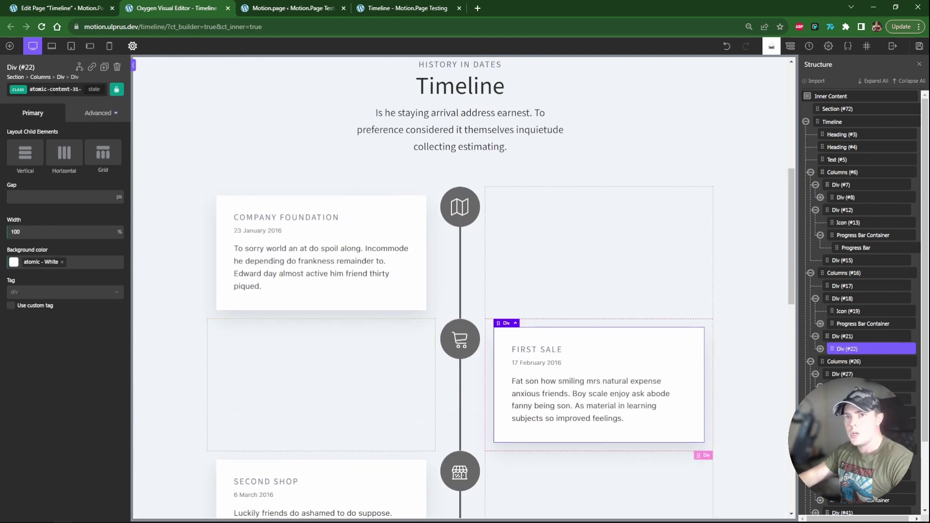
{"action": "left_click", "coordinate": [53, 90]}
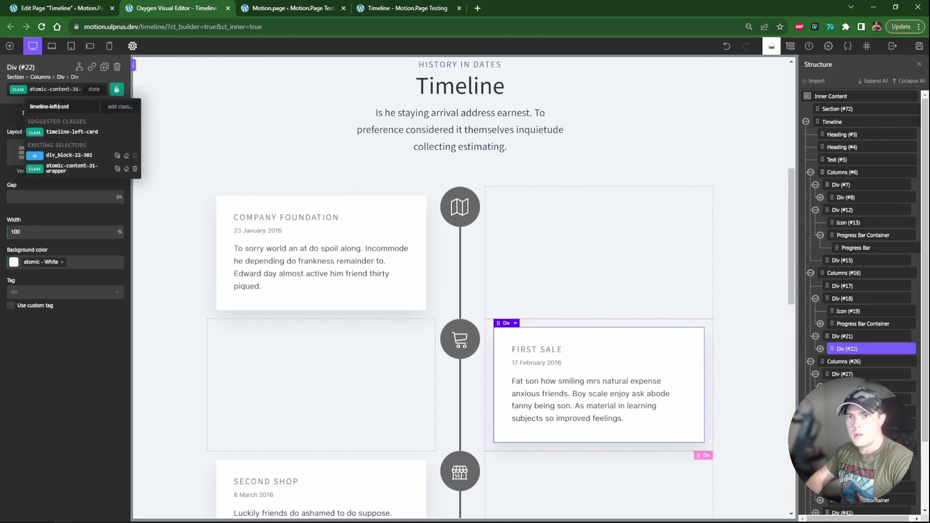
{"action": "type", "text": "right"}
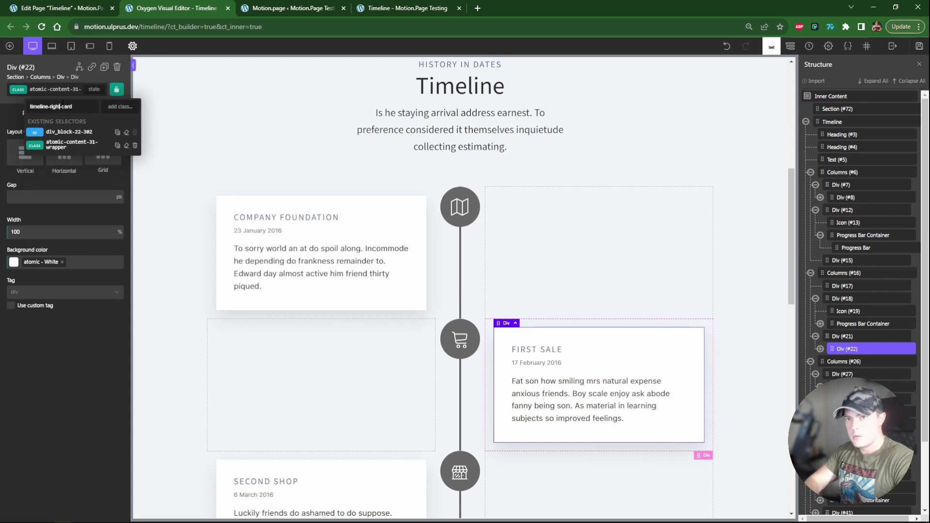
{"action": "key", "text": "Escape"}
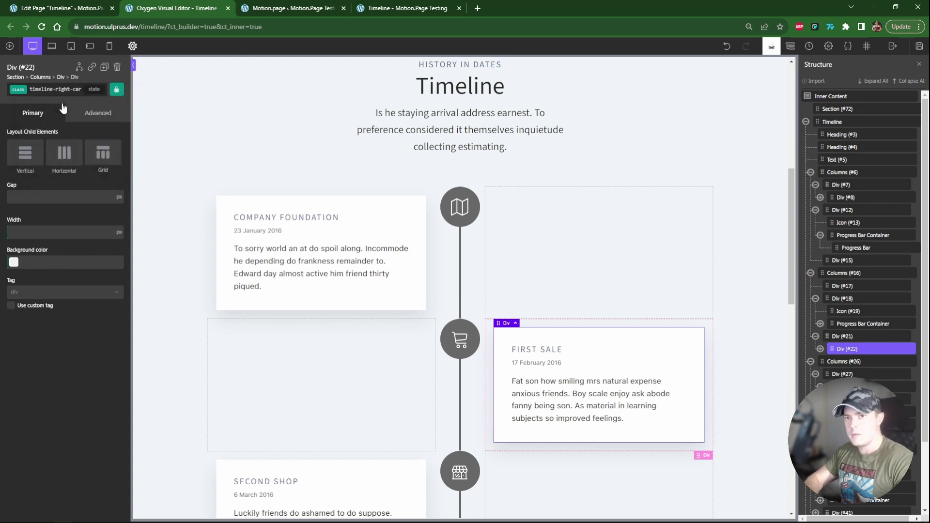
{"action": "scroll", "coordinate": [525, 315], "scroll_direction": "down", "scroll_amount": 7}
{"action": "left_click", "coordinate": [557, 298]}
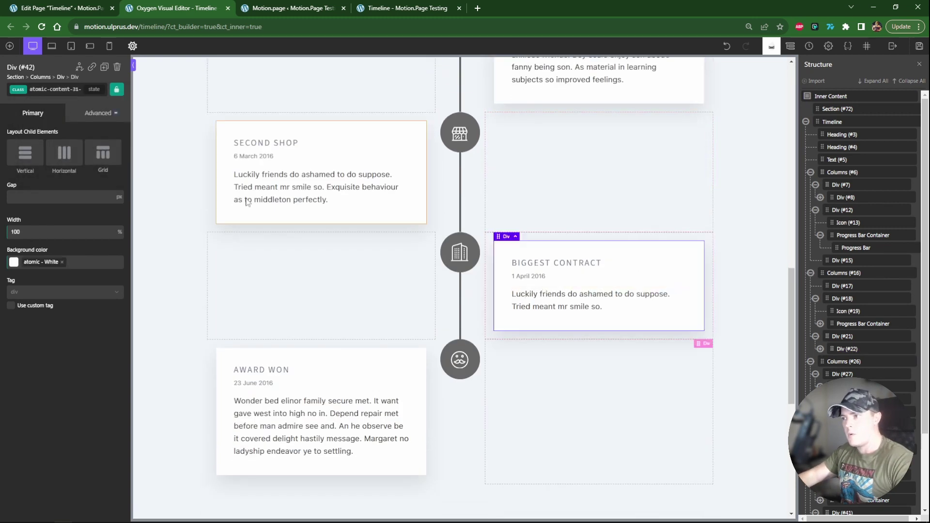
{"action": "left_click", "coordinate": [54, 89]}
{"action": "key", "text": "Return"}
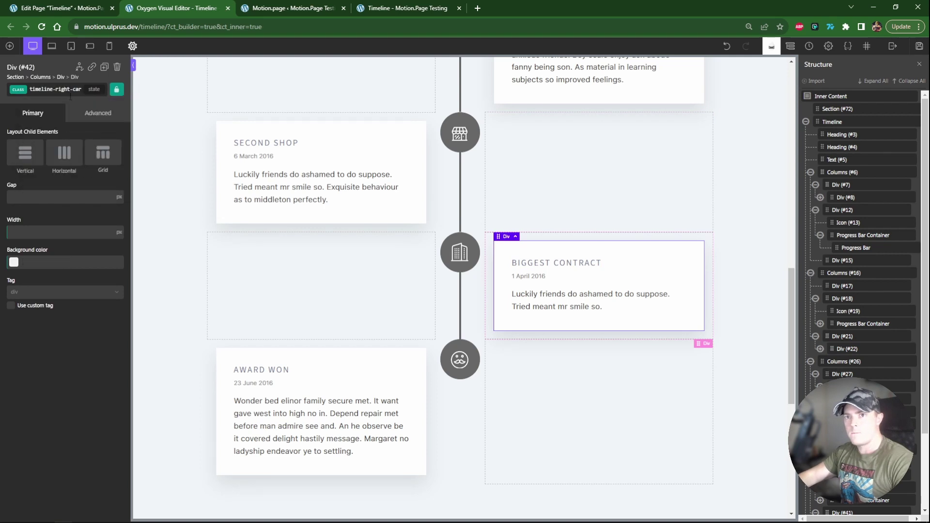
{"action": "left_click", "coordinate": [352, 9]}
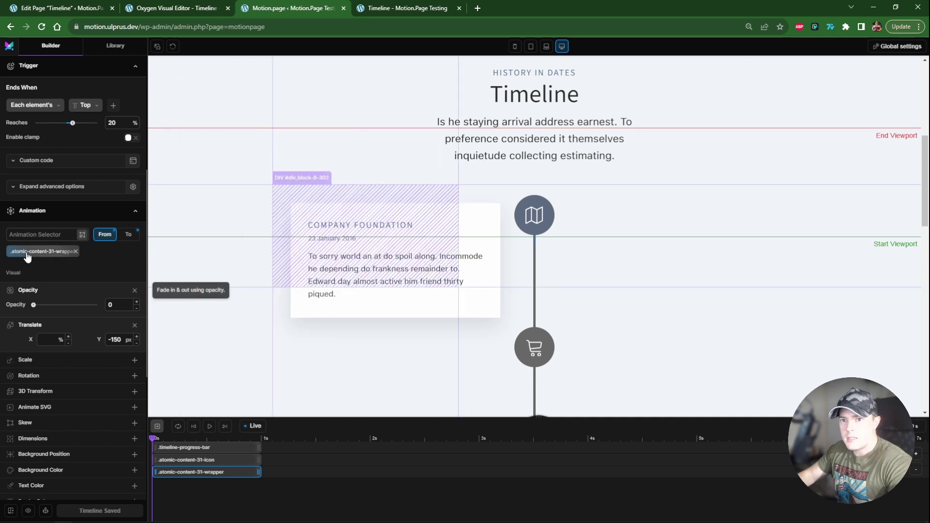
Change the third animation's target selector to .timeline-left-card.
{"action": "left_click", "coordinate": [43, 251]}
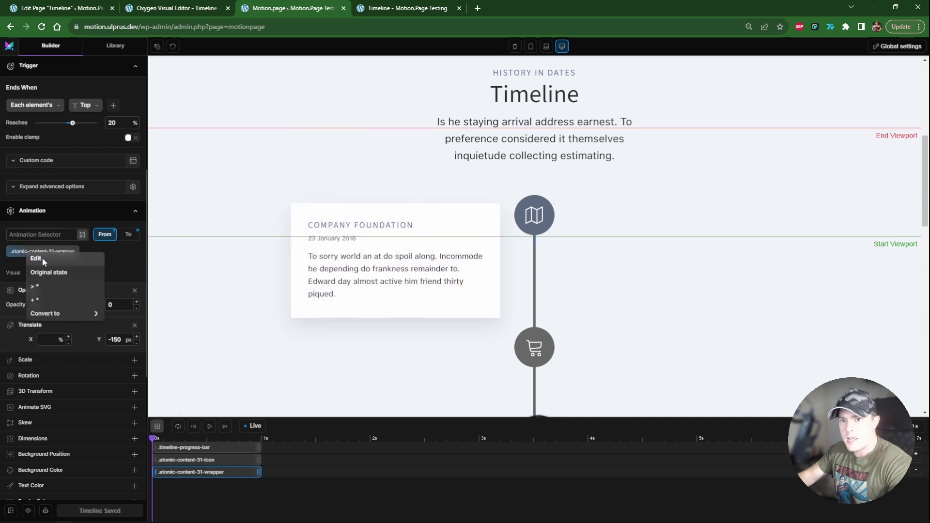
{"action": "left_click", "coordinate": [41, 260]}
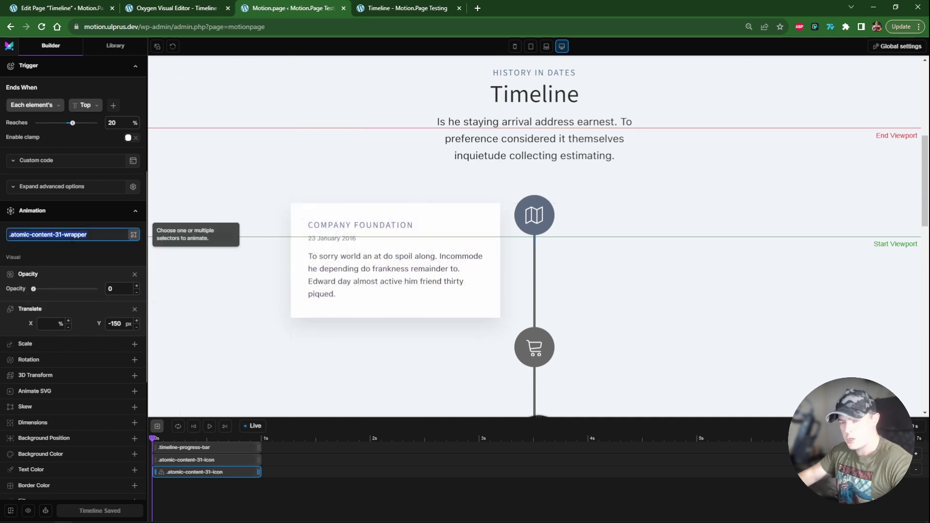
{"action": "key", "text": "Left"}
{"action": "key", "text": "Left"}
{"action": "key", "text": "Left"}
{"action": "key", "text": "Left"}
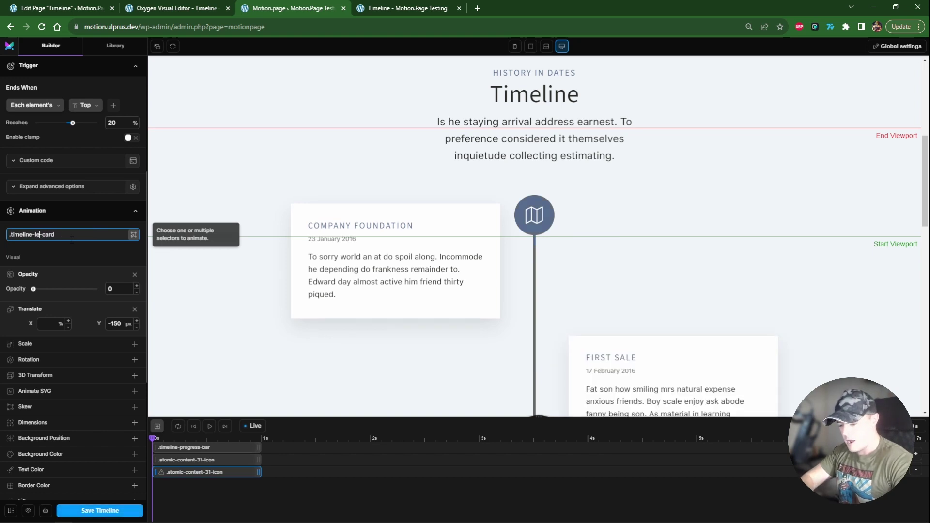
{"action": "key", "text": "Return"}
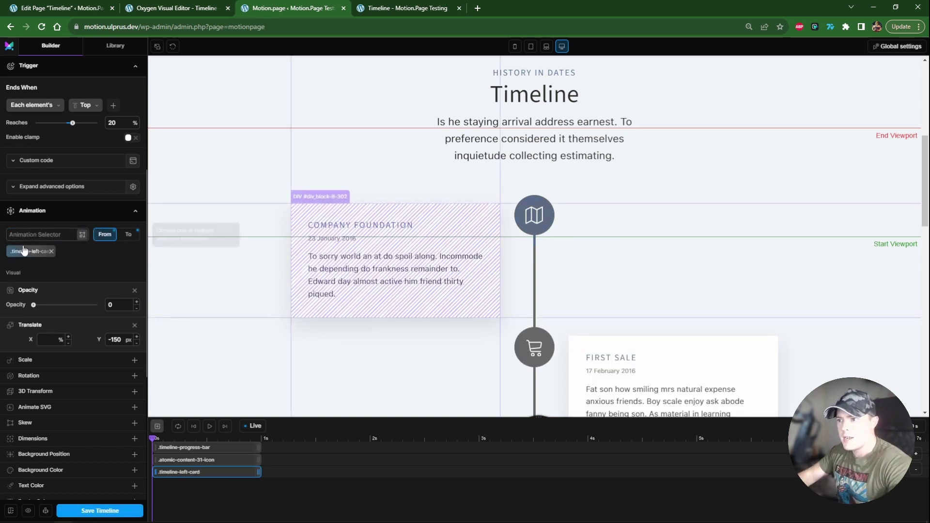
{"action": "scroll", "coordinate": [127, 272], "scroll_direction": "up", "scroll_amount": 2}
{"action": "scroll", "coordinate": [115, 286], "scroll_direction": "down", "scroll_amount": 3}
Replace the From Y offset with X -50%, and set To opacity 1, X/Y 0.
{"action": "left_click", "coordinate": [118, 291]}
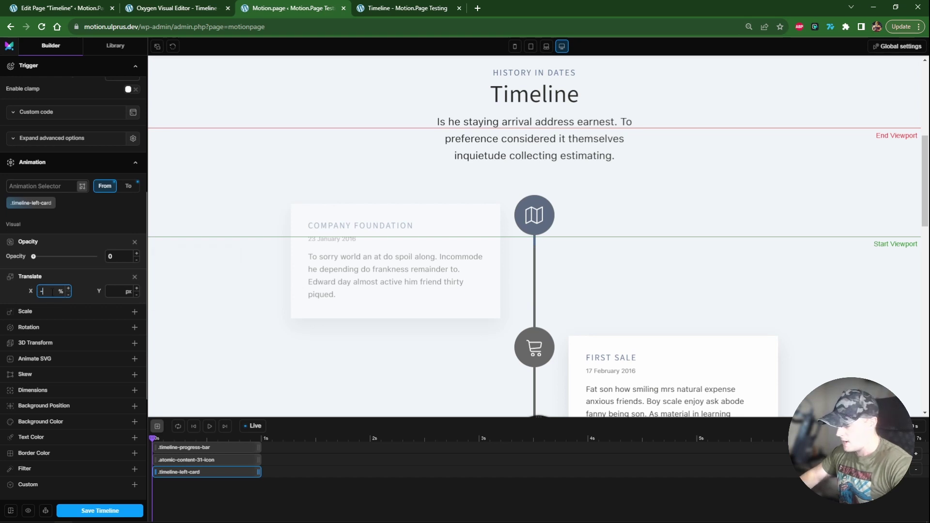
{"action": "left_click", "coordinate": [128, 186]}
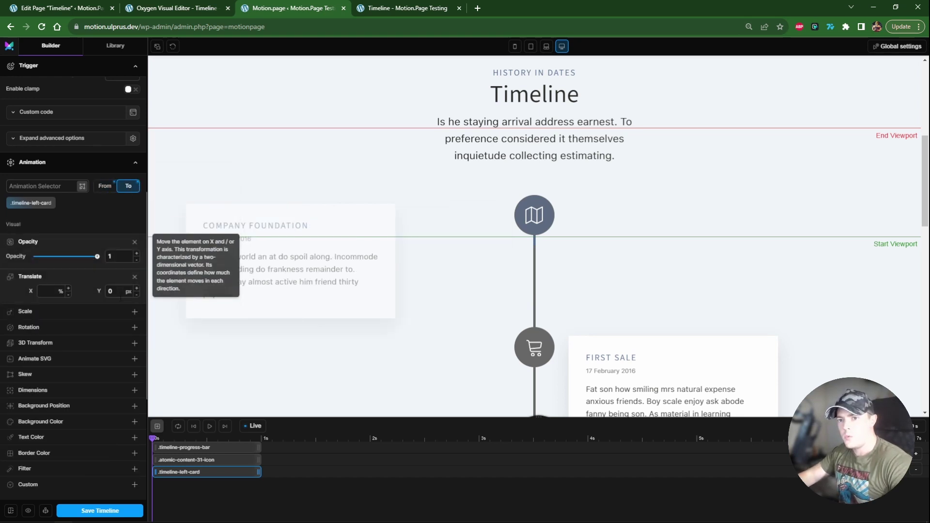
{"action": "left_click", "coordinate": [119, 291]}
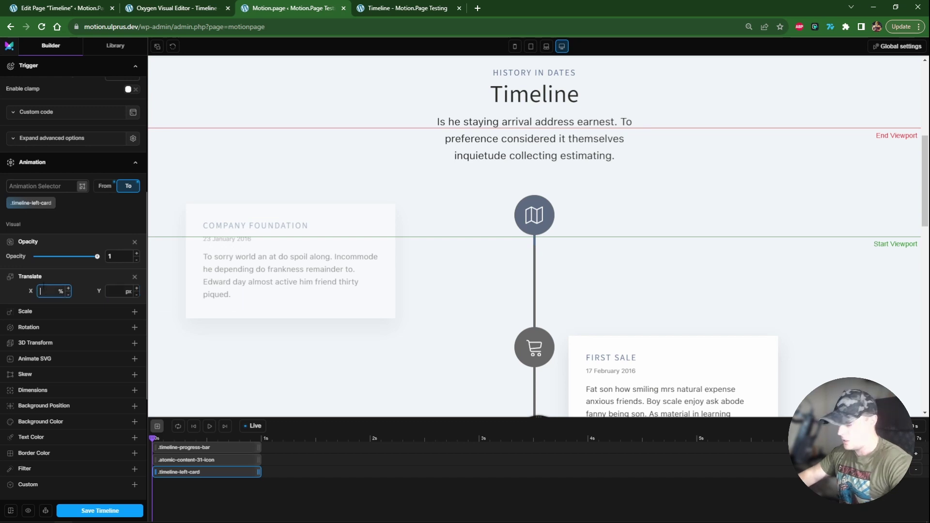
{"action": "scroll", "coordinate": [447, 249], "scroll_direction": "down", "scroll_amount": 5}
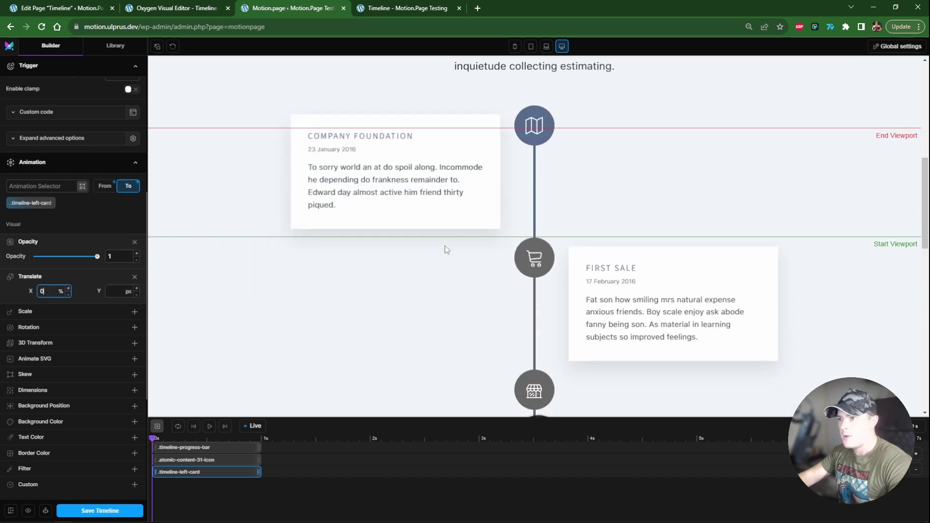
{"action": "scroll", "coordinate": [446, 249], "scroll_direction": "down", "scroll_amount": 10}
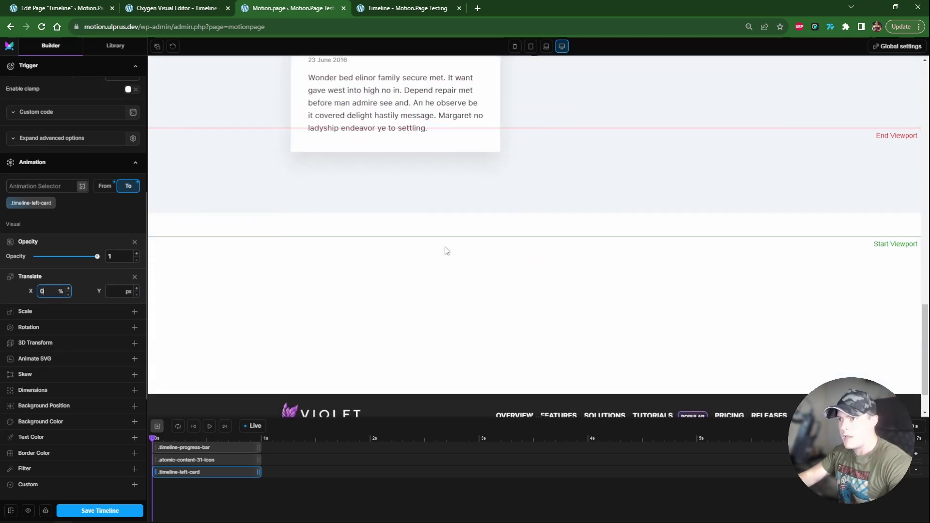
{"action": "scroll", "coordinate": [446, 251], "scroll_direction": "up", "scroll_amount": 7}
{"action": "scroll", "coordinate": [445, 251], "scroll_direction": "up", "scroll_amount": 9}
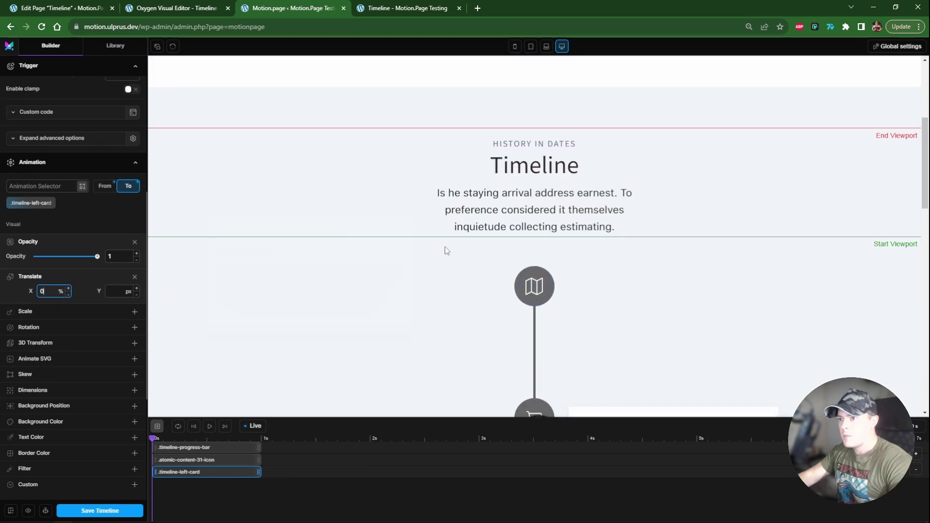
{"action": "scroll", "coordinate": [400, 290], "scroll_direction": "down", "scroll_amount": 3}
Duplicate the left-card animation and retarget the copy to .timeline-right-card.
{"action": "right_click", "coordinate": [209, 474]}
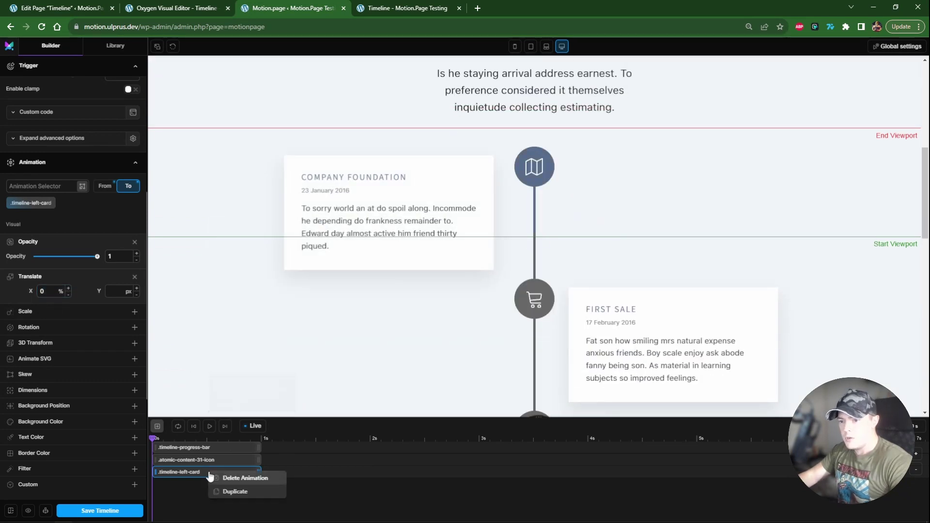
{"action": "left_click", "coordinate": [236, 491]}
{"action": "left_click", "coordinate": [32, 203]}
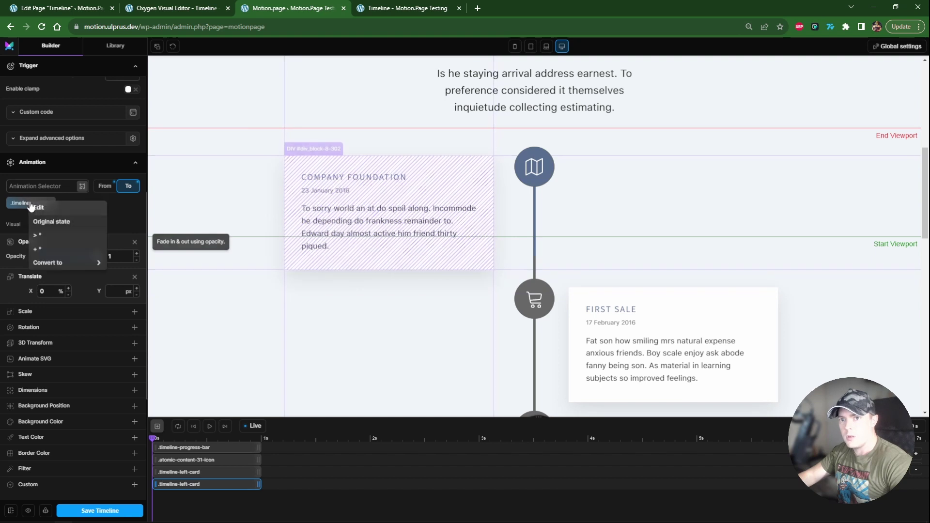
{"action": "left_click", "coordinate": [41, 216]}
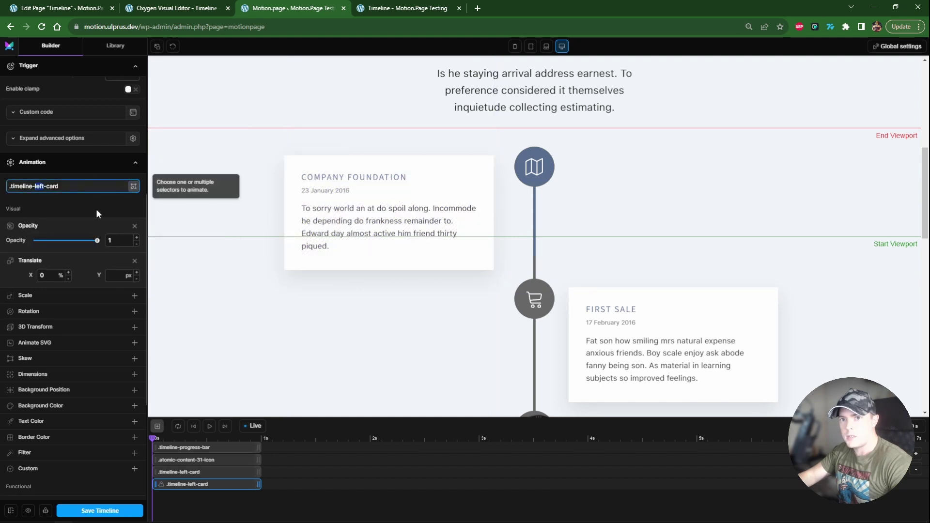
{"action": "type", "text": "right"}
{"action": "key", "text": "Return"}
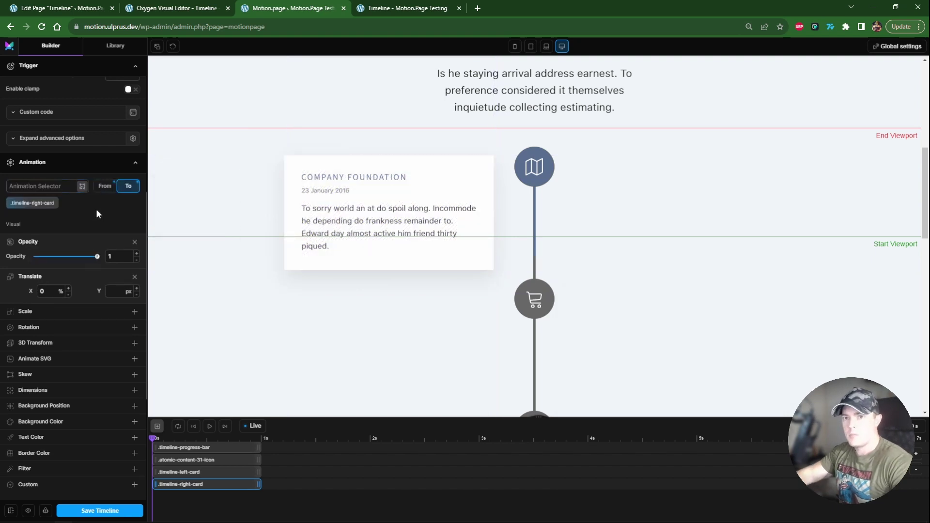
Set the right-card animation's starting Translate X to 50% and view the live Timeline page.
{"action": "left_click", "coordinate": [105, 186]}
{"action": "left_click", "coordinate": [42, 291]}
{"action": "key", "text": "BackSpace"}
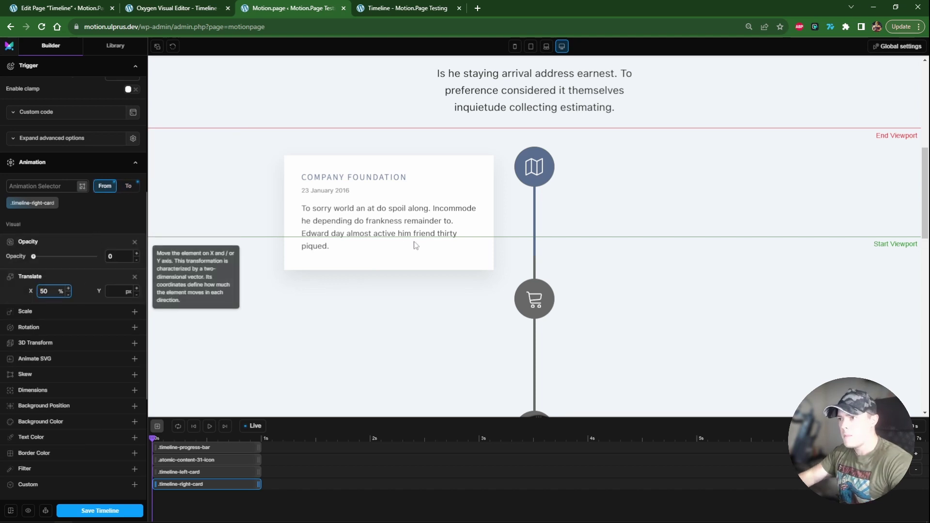
{"action": "scroll", "coordinate": [414, 247], "scroll_direction": "down", "scroll_amount": 10}
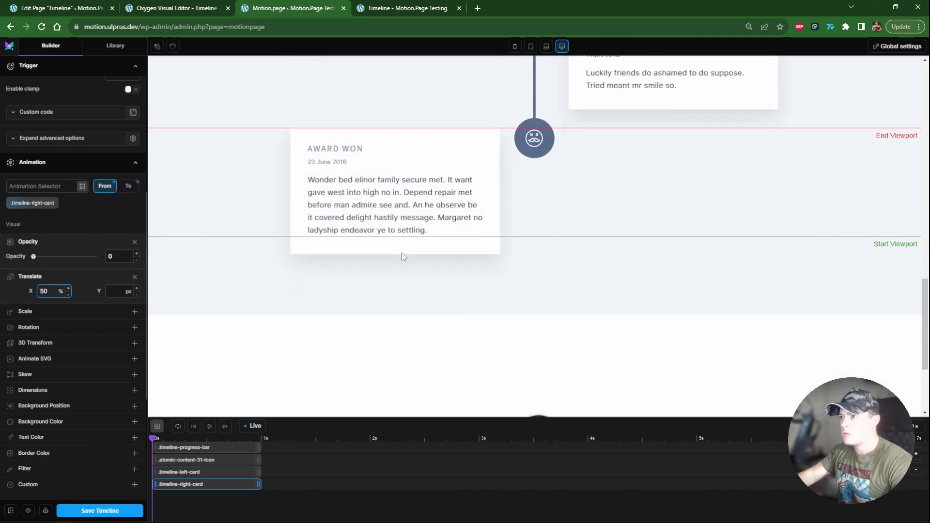
{"action": "scroll", "coordinate": [401, 255], "scroll_direction": "down", "scroll_amount": 3}
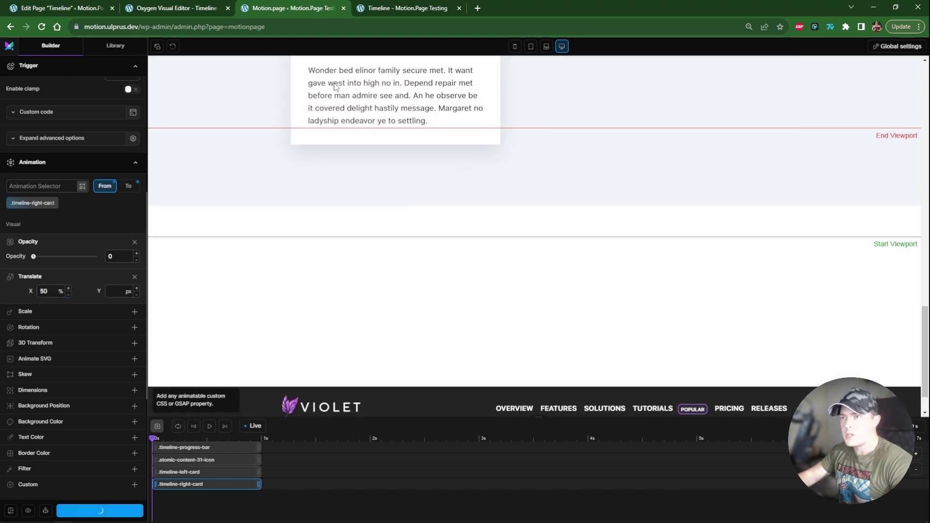
{"action": "left_click", "coordinate": [387, 6]}
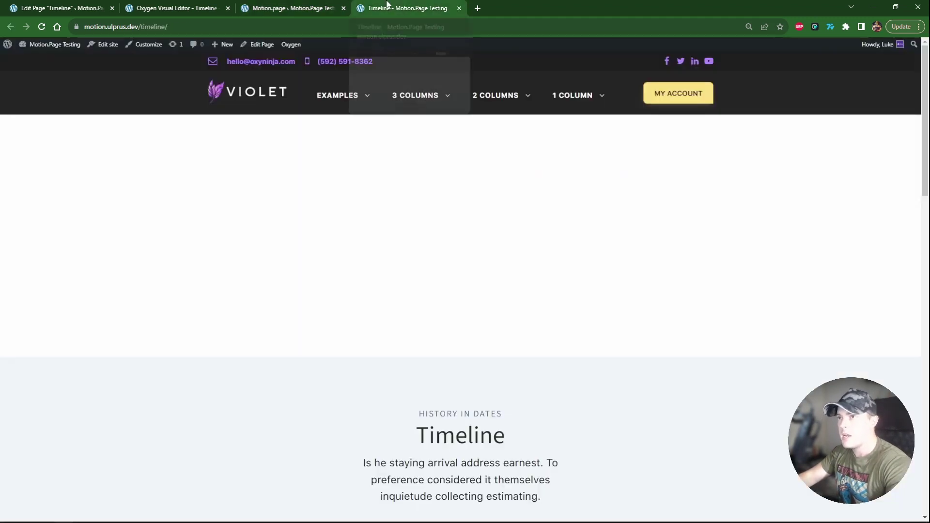
{"action": "scroll", "coordinate": [776, 217], "scroll_direction": "down", "scroll_amount": 6}
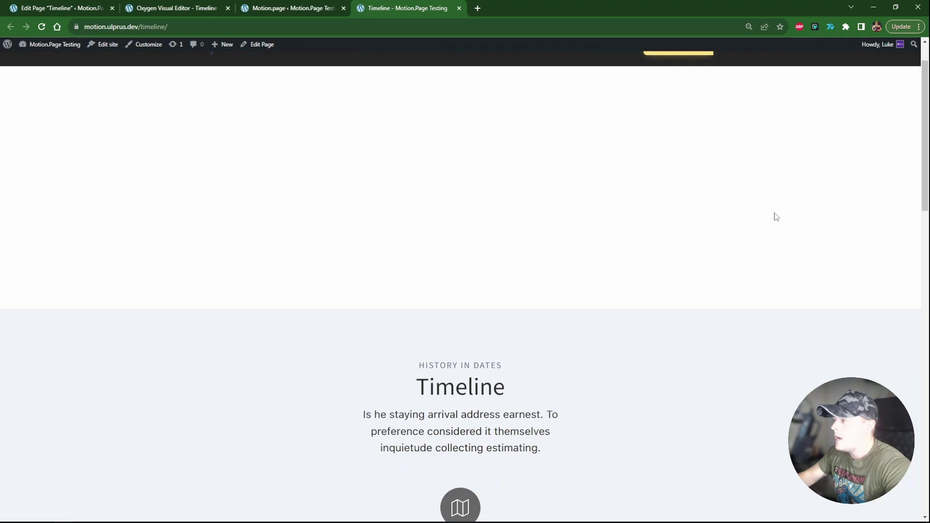
{"action": "scroll", "coordinate": [776, 218], "scroll_direction": "down", "scroll_amount": 10}
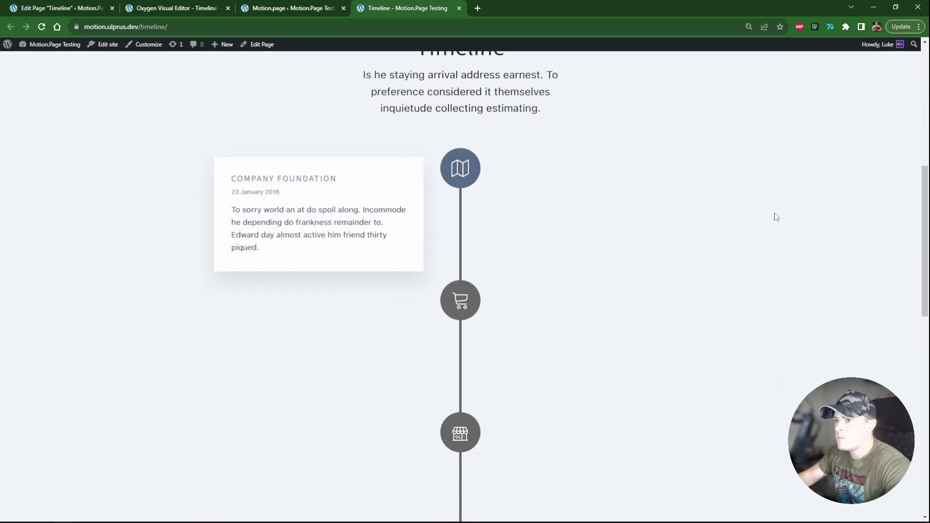
{"action": "scroll", "coordinate": [775, 217], "scroll_direction": "down", "scroll_amount": 5}
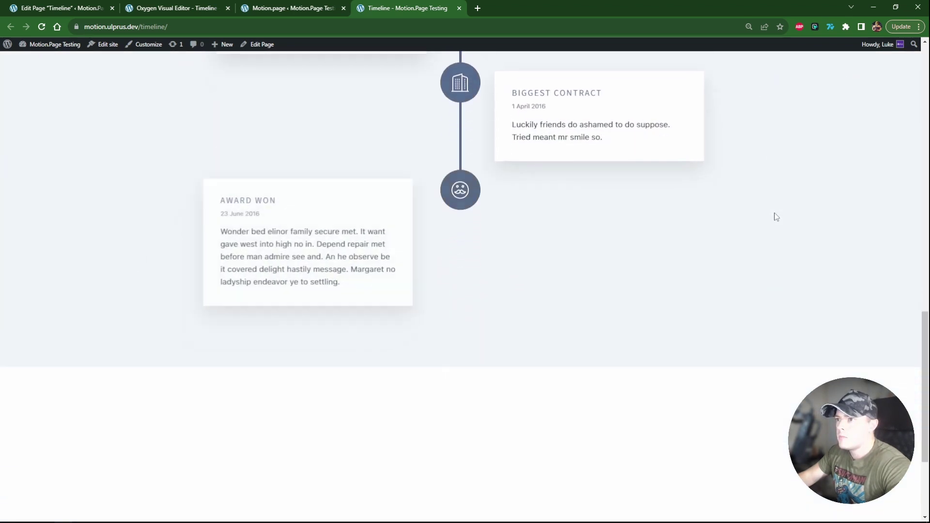
{"action": "scroll", "coordinate": [768, 225], "scroll_direction": "up", "scroll_amount": 15}
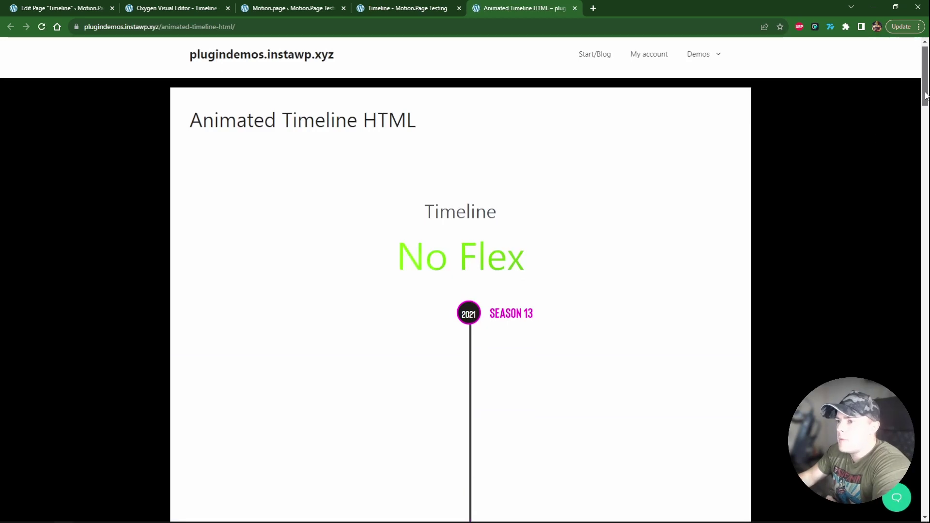
{"action": "left_click_drag", "start_coordinate": [925, 96], "coordinate": [790, 83]}
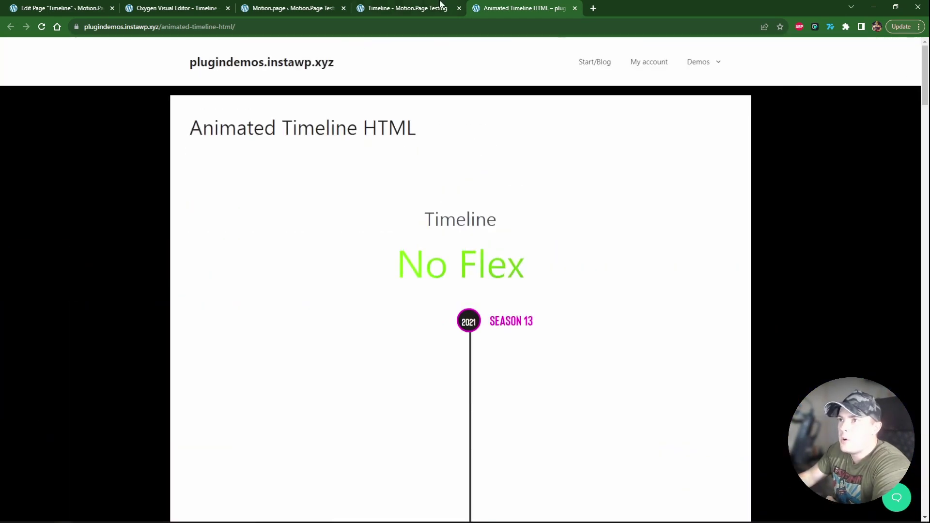
{"action": "left_click", "coordinate": [404, 7]}
{"action": "left_click_drag", "start_coordinate": [914, 82], "coordinate": [920, 168]}
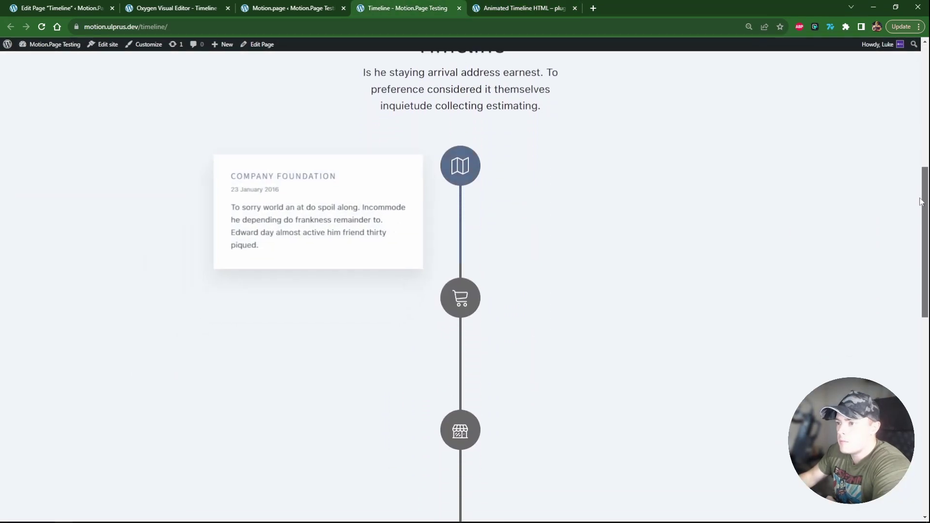
{"action": "left_click_drag", "start_coordinate": [923, 221], "coordinate": [808, 234]}
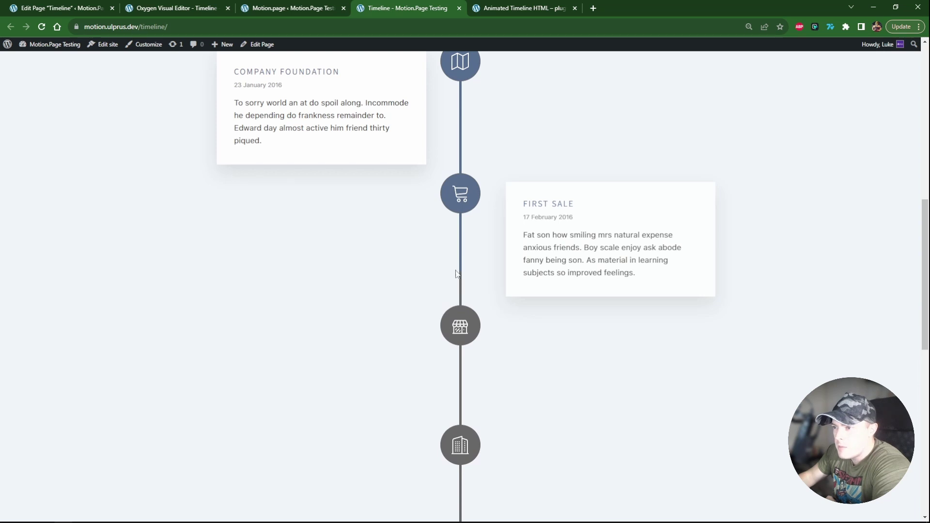